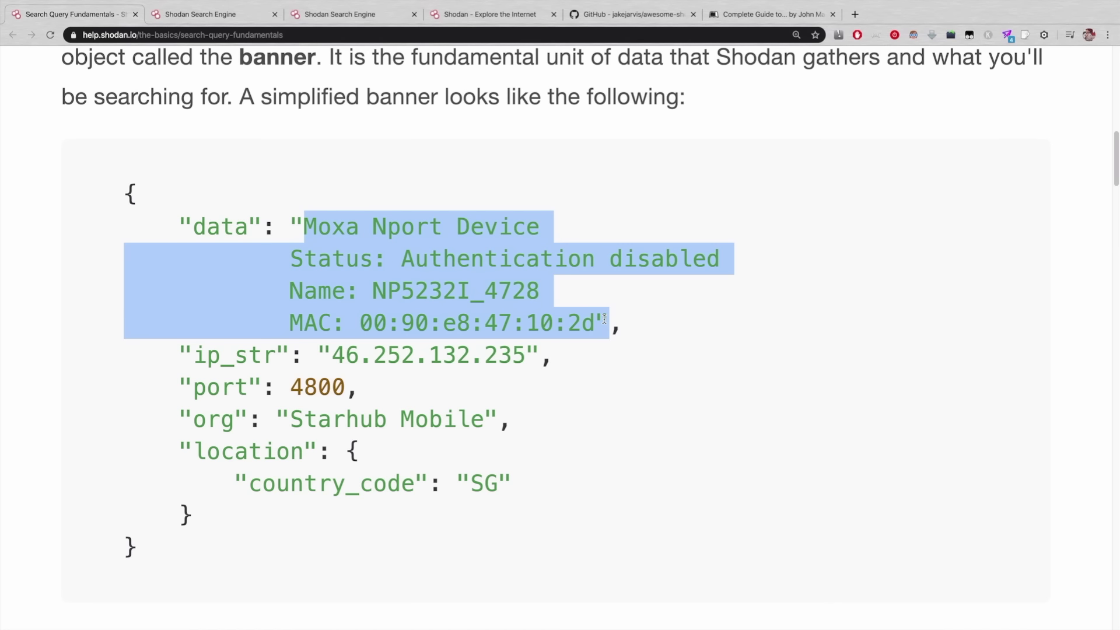
Switch from the query fundamentals article to the Shodan filter reference page and search for "camera"
{"action": "left_click", "coordinate": [354, 260]}
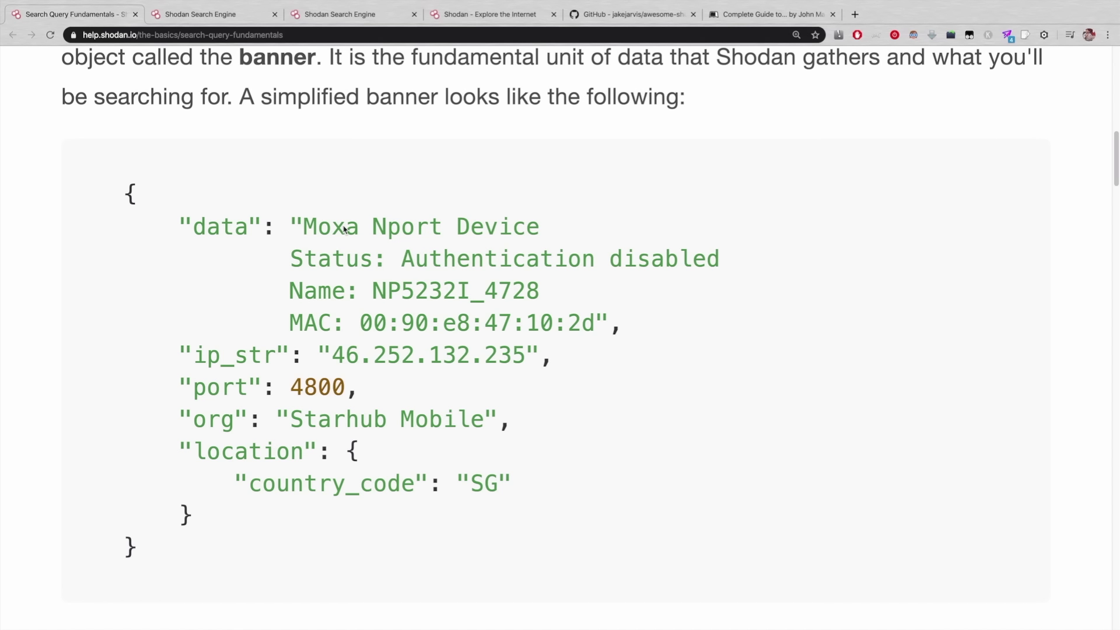
{"action": "key", "text": "ctrl+Tab"}
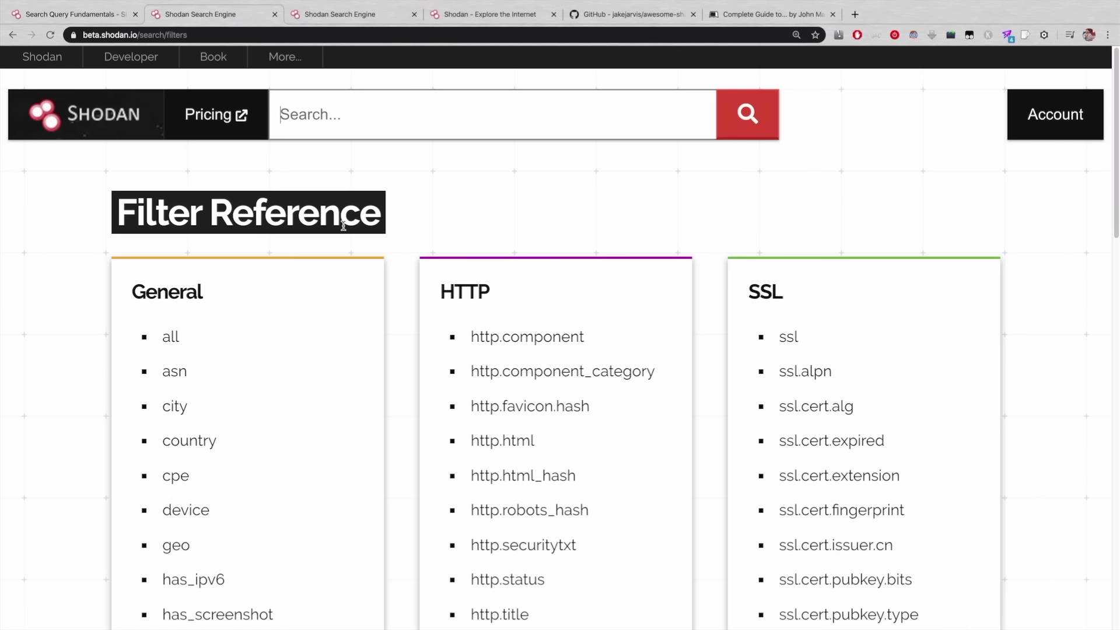
{"action": "type", "text": "camera"}
{"action": "key", "text": "Return"}
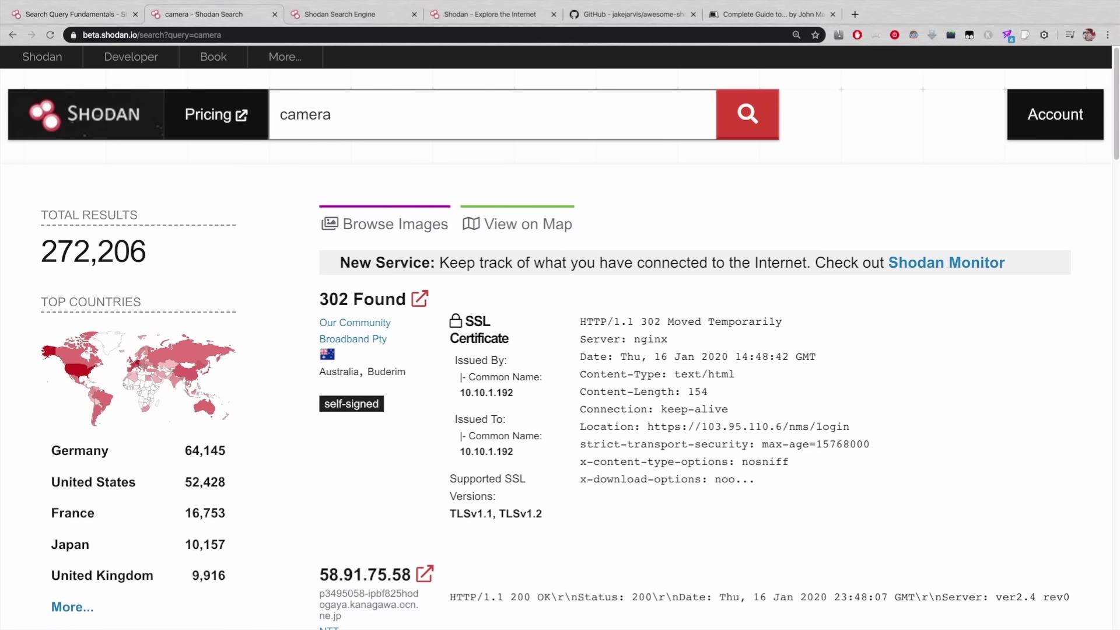
Examine the camera search results and their breakdowns by country, port, organization, product and operating system
{"action": "scroll", "coordinate": [473, 477], "scroll_direction": "down", "scroll_amount": 10}
{"action": "scroll", "coordinate": [472, 477], "scroll_direction": "down", "scroll_amount": 13}
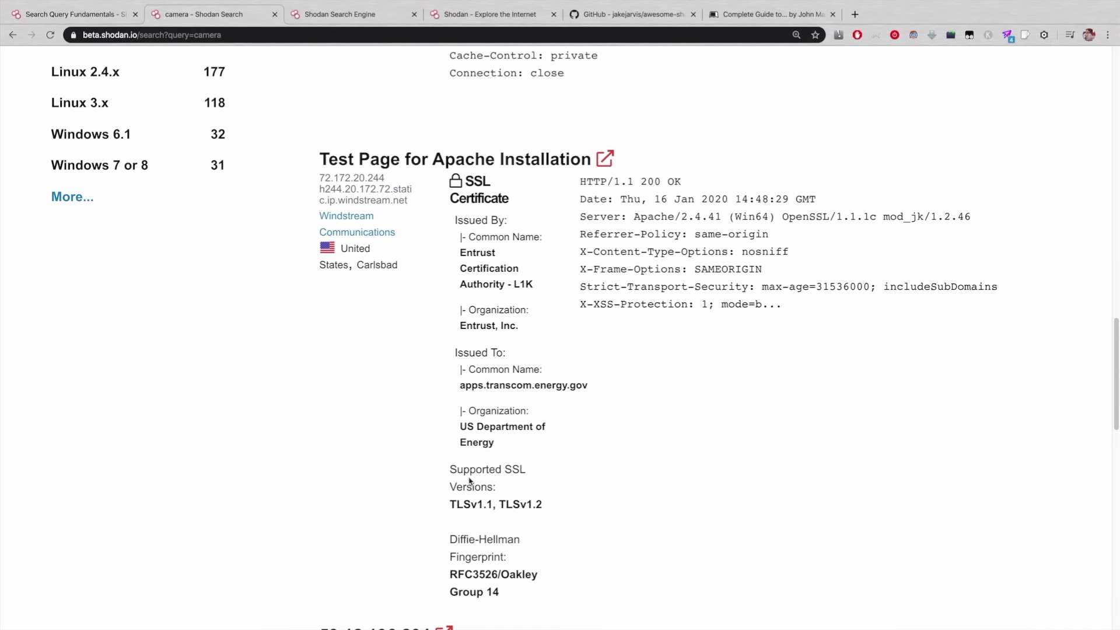
{"action": "scroll", "coordinate": [470, 481], "scroll_direction": "down", "scroll_amount": 8}
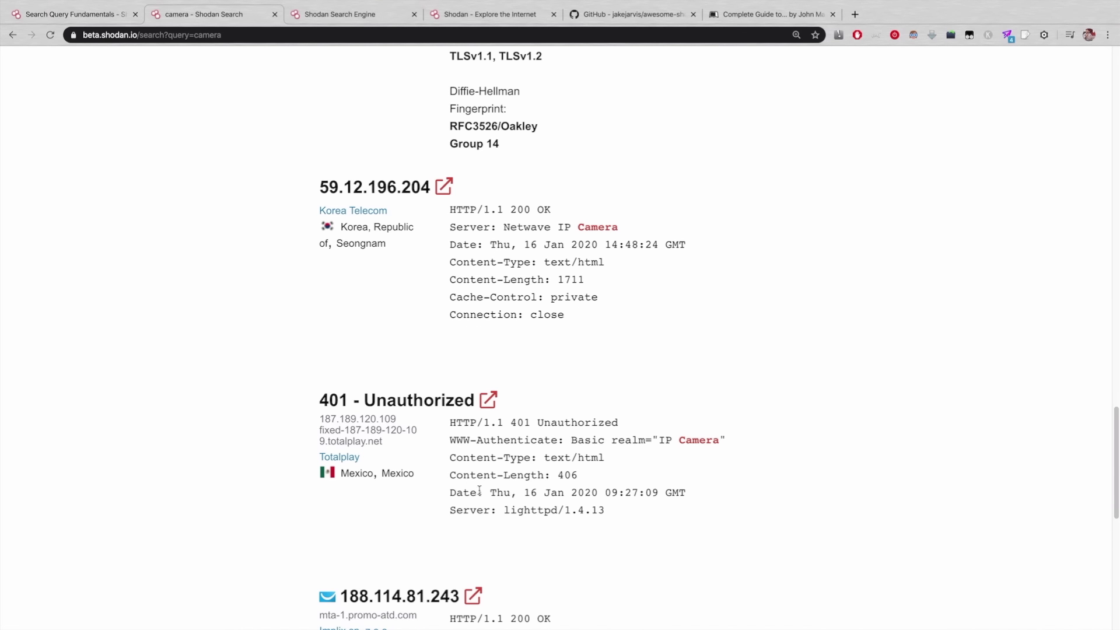
{"action": "scroll", "coordinate": [479, 490], "scroll_direction": "up", "scroll_amount": 19}
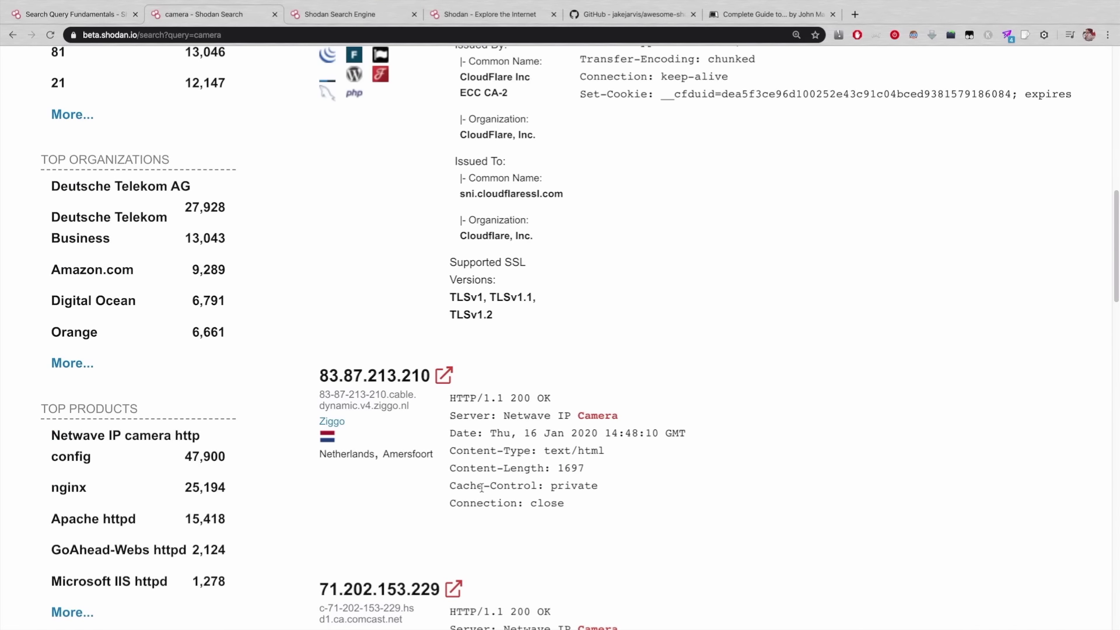
{"action": "scroll", "coordinate": [481, 487], "scroll_direction": "up", "scroll_amount": 13}
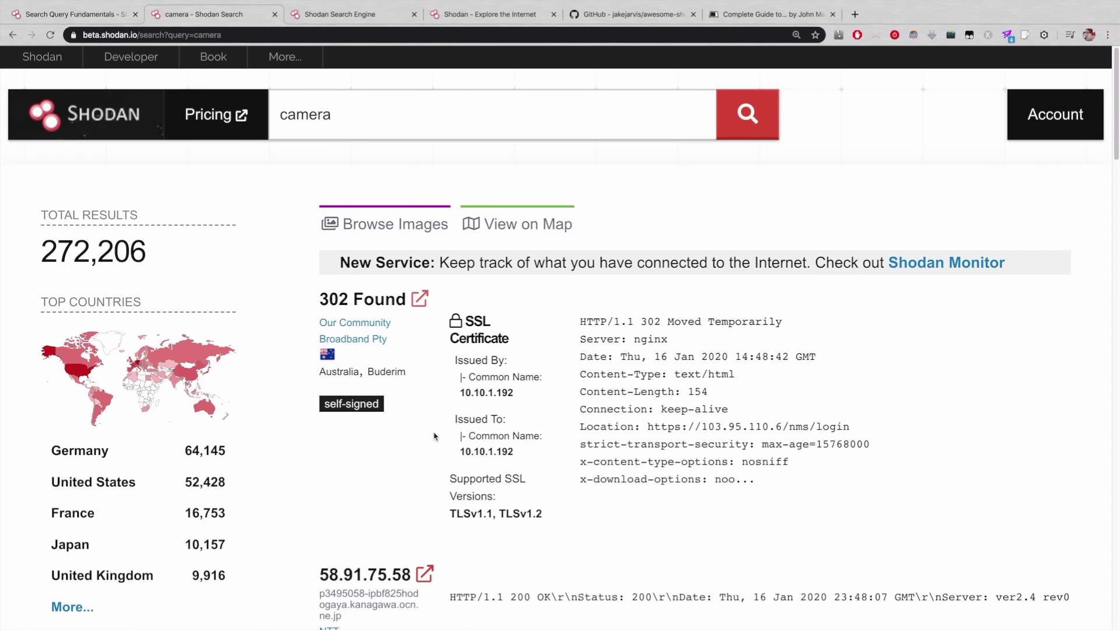
{"action": "scroll", "coordinate": [436, 437], "scroll_direction": "down", "scroll_amount": 3}
{"action": "scroll", "coordinate": [435, 437], "scroll_direction": "down", "scroll_amount": 5}
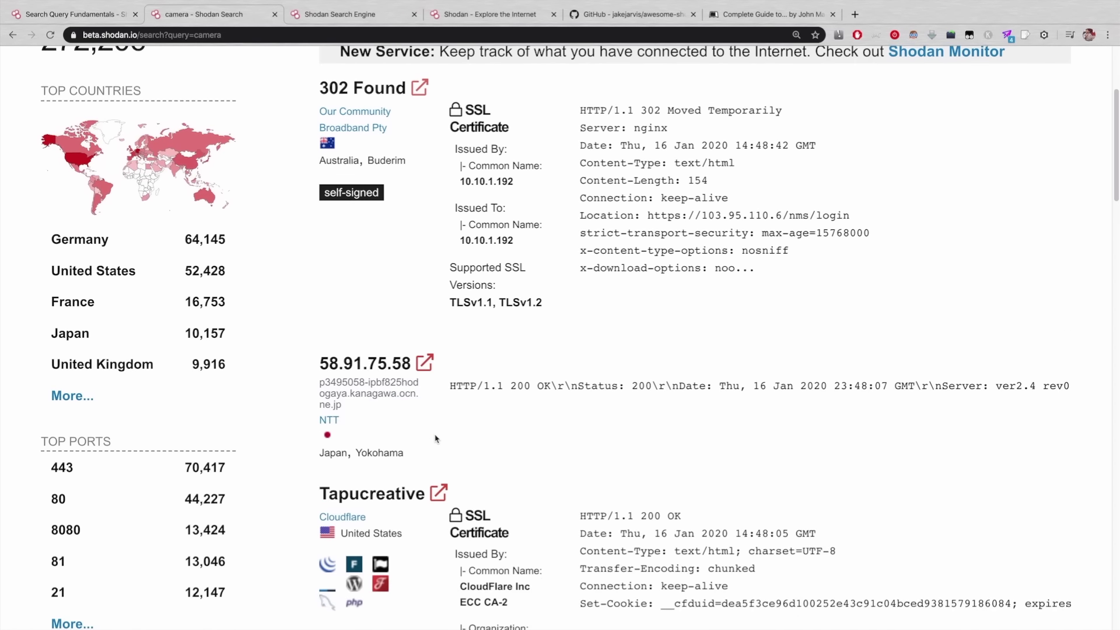
{"action": "scroll", "coordinate": [438, 434], "scroll_direction": "down", "scroll_amount": 1}
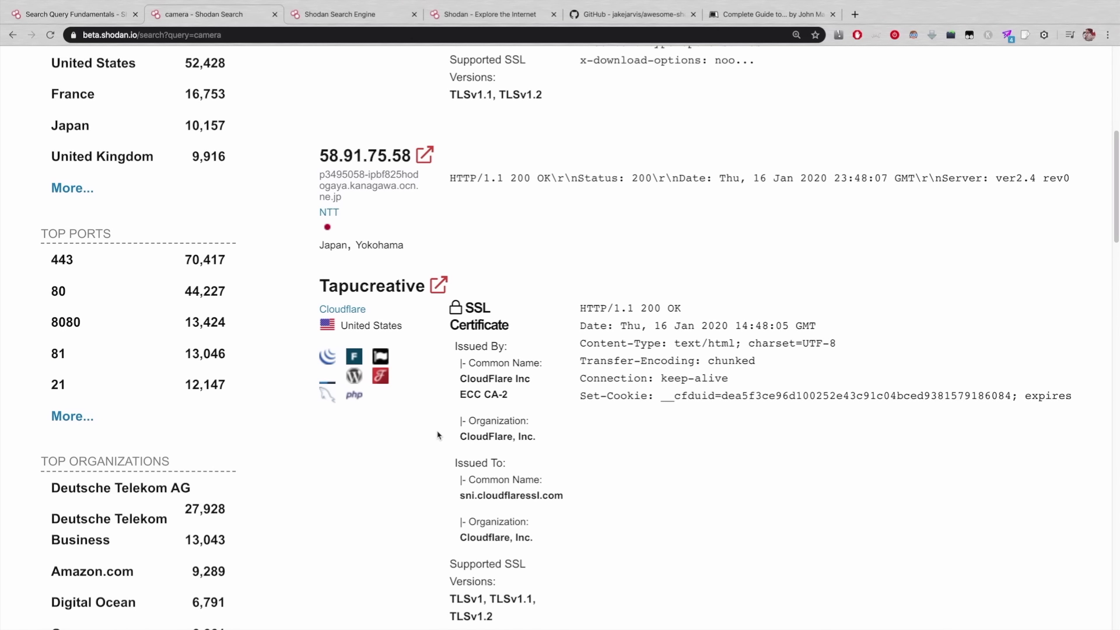
{"action": "scroll", "coordinate": [437, 449], "scroll_direction": "up", "scroll_amount": 2}
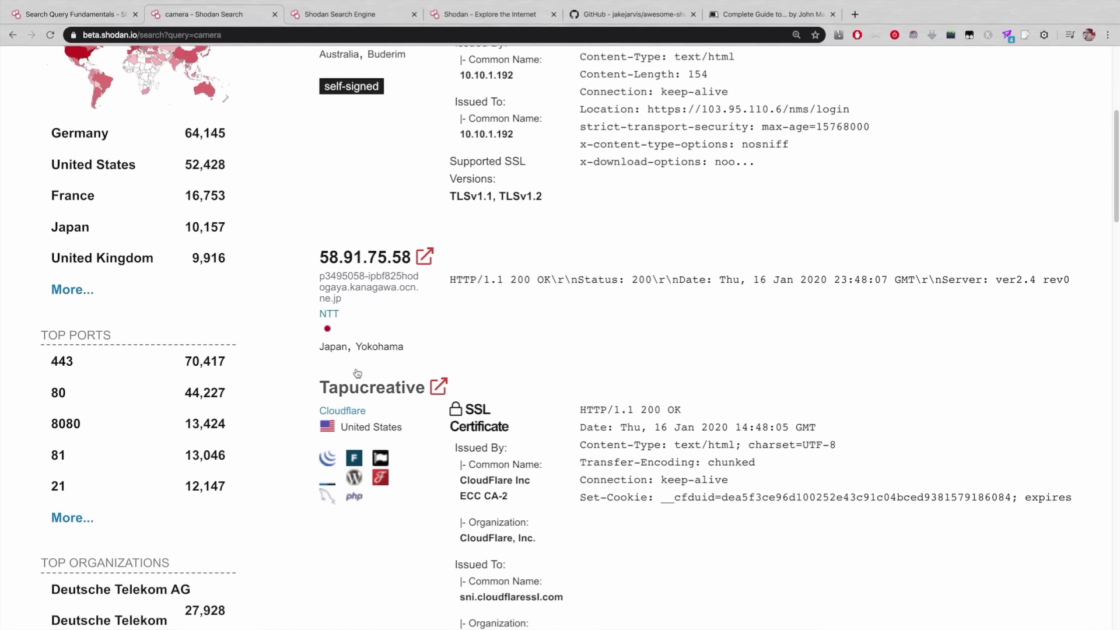
{"action": "scroll", "coordinate": [382, 394], "scroll_direction": "up", "scroll_amount": 3}
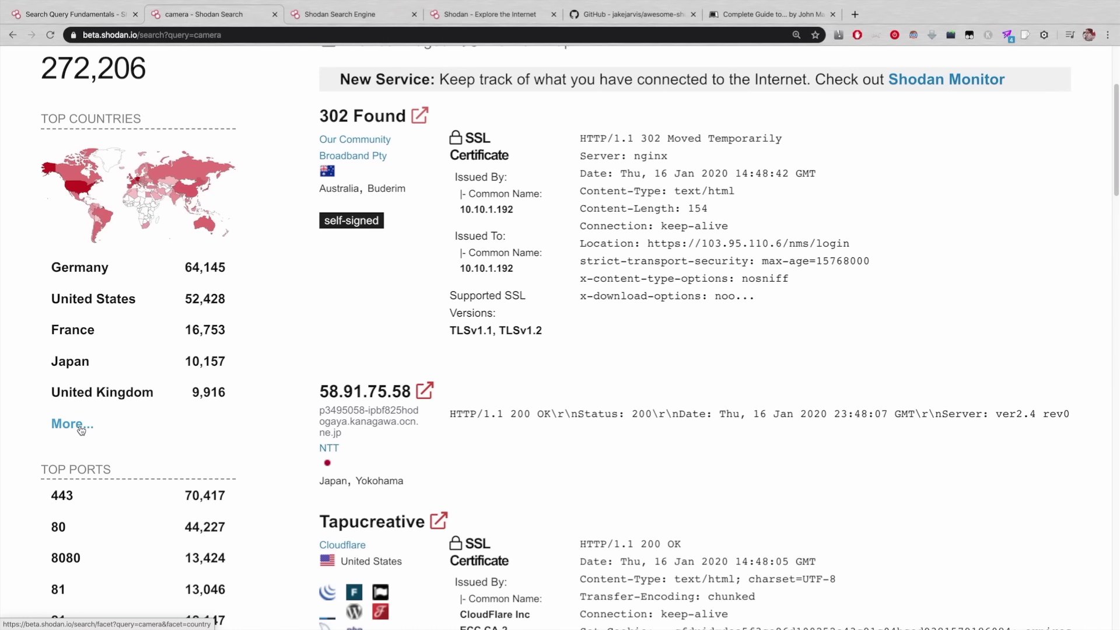
{"action": "scroll", "coordinate": [81, 431], "scroll_direction": "down", "scroll_amount": 3}
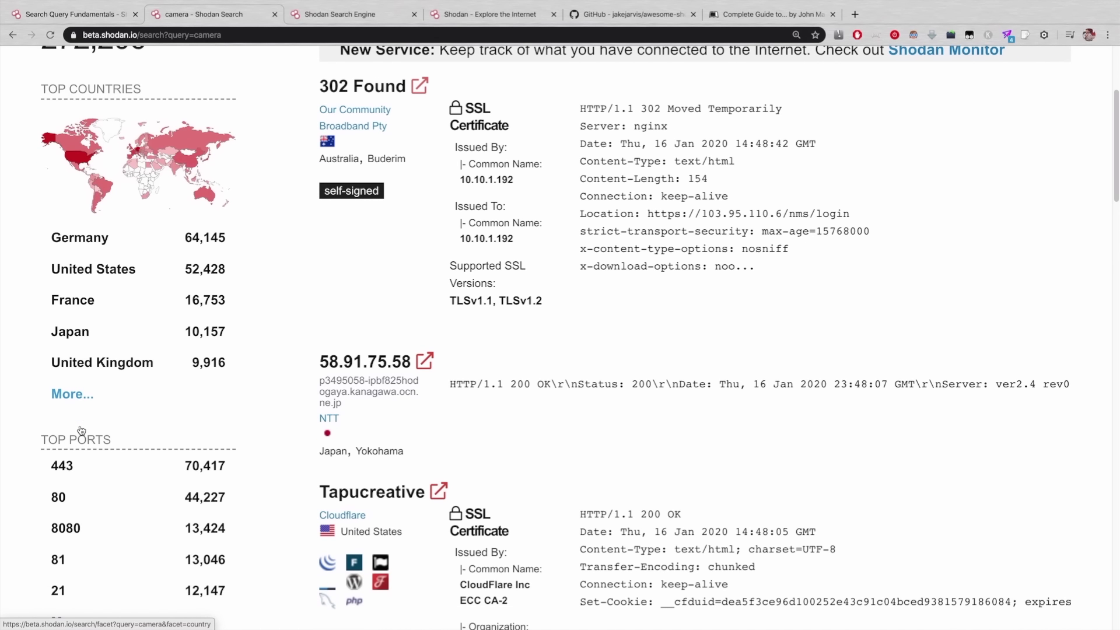
{"action": "scroll", "coordinate": [81, 430], "scroll_direction": "down", "scroll_amount": 2}
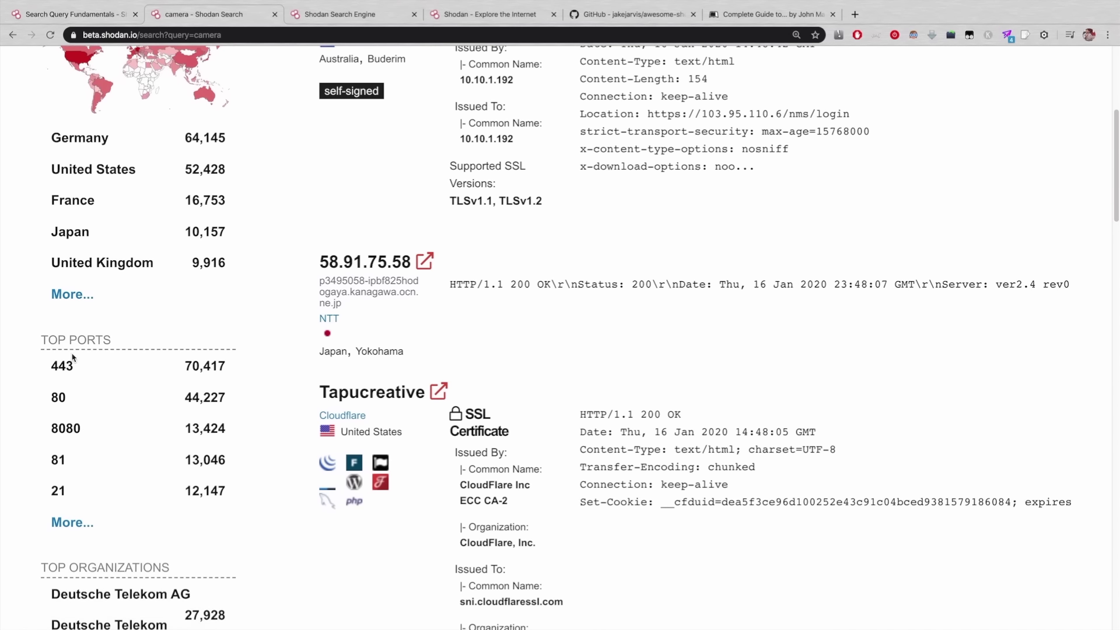
{"action": "scroll", "coordinate": [129, 476], "scroll_direction": "down", "scroll_amount": 6}
{"action": "scroll", "coordinate": [131, 475], "scroll_direction": "down", "scroll_amount": 1}
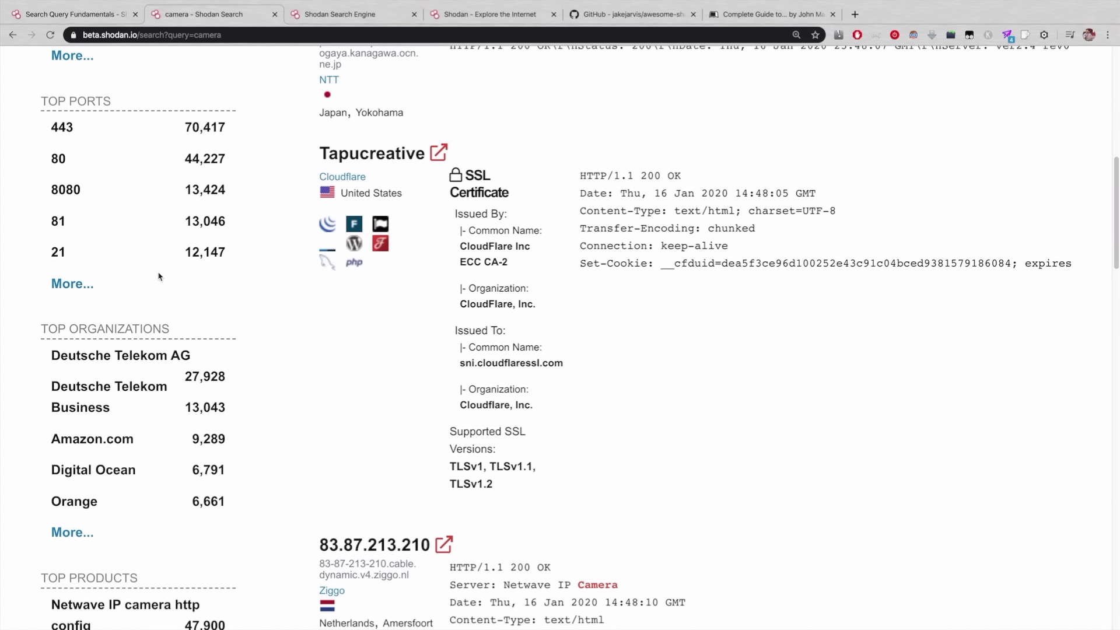
{"action": "scroll", "coordinate": [250, 525], "scroll_direction": "down", "scroll_amount": 3}
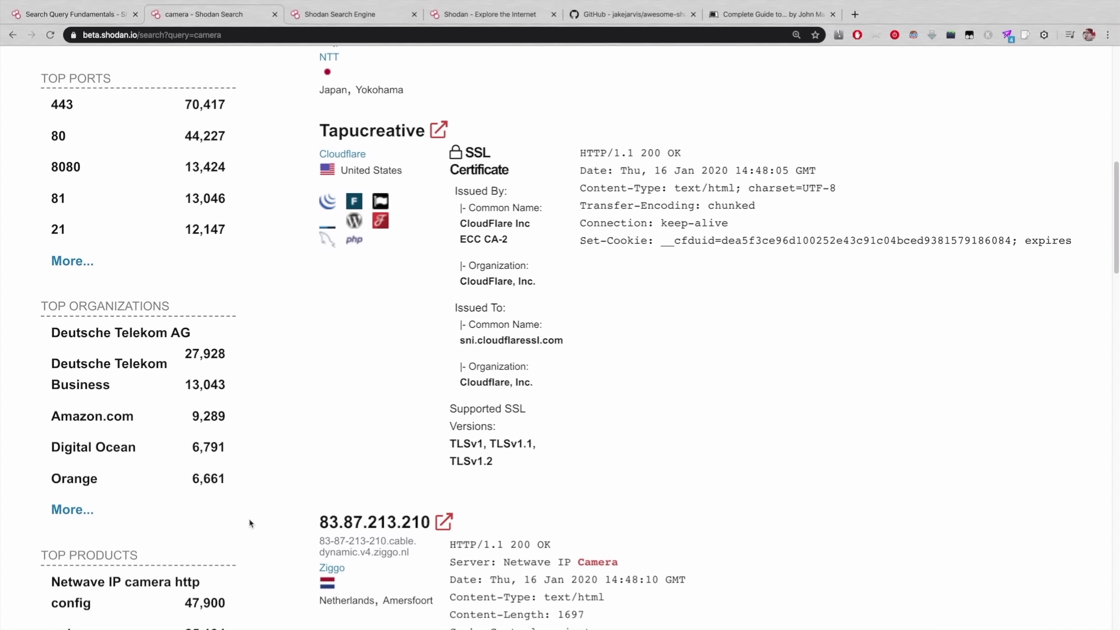
{"action": "scroll", "coordinate": [250, 521], "scroll_direction": "down", "scroll_amount": 7}
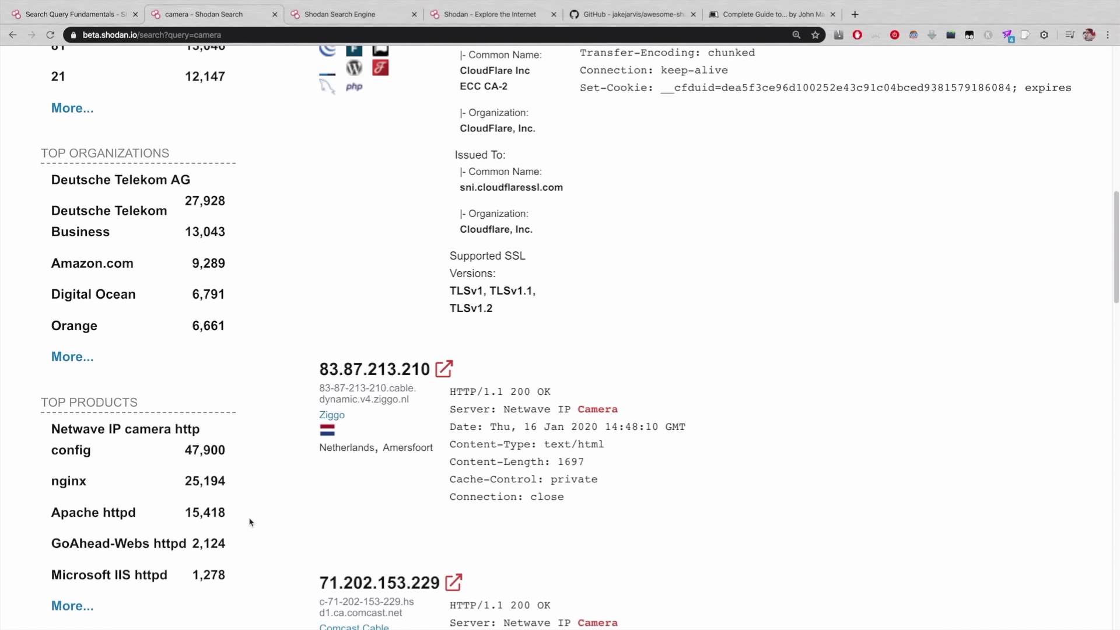
{"action": "scroll", "coordinate": [193, 537], "scroll_direction": "down", "scroll_amount": 7}
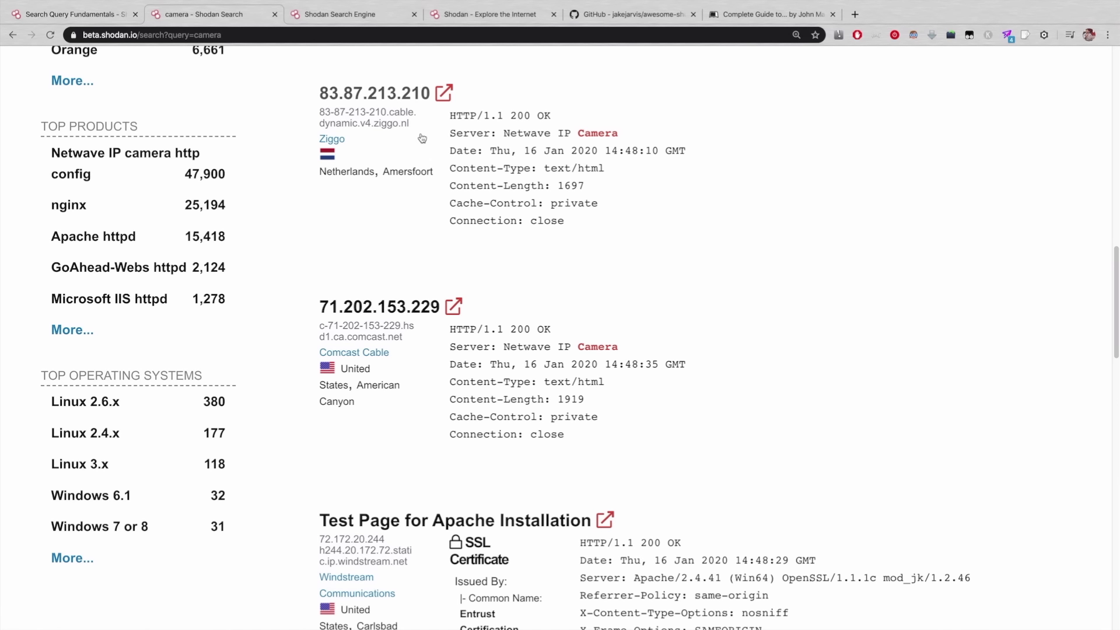
Open the web page of the Netwave IP camera in Amersfoort, Netherlands, inspect its login page and close it
{"action": "scroll", "coordinate": [432, 548], "scroll_direction": "up", "scroll_amount": 1}
{"action": "scroll", "coordinate": [433, 548], "scroll_direction": "up", "scroll_amount": 3}
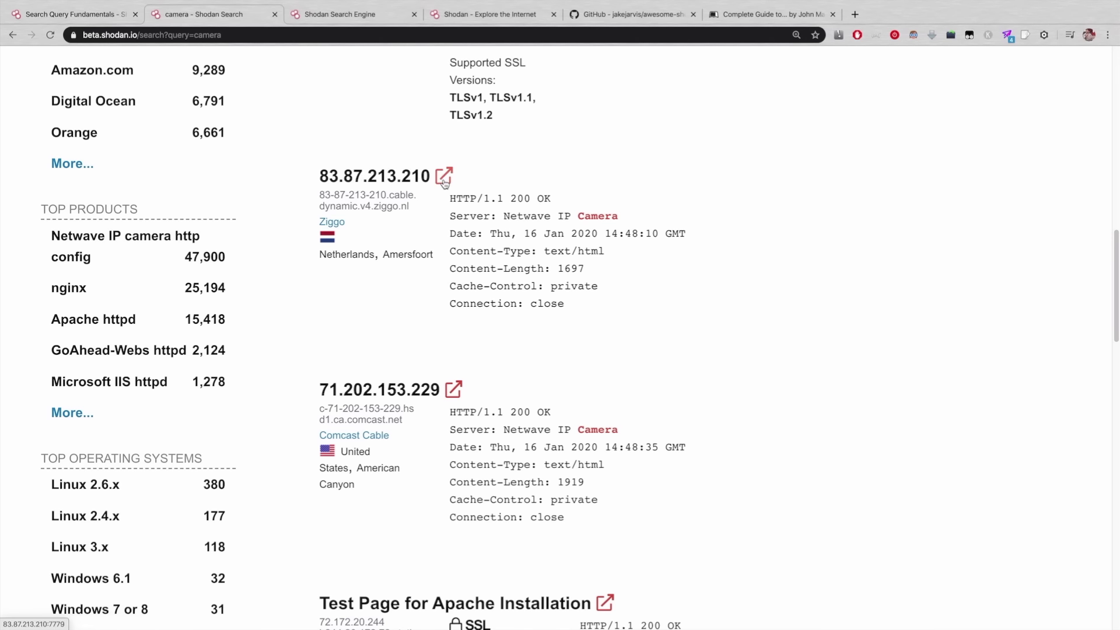
{"action": "left_click", "coordinate": [444, 176]}
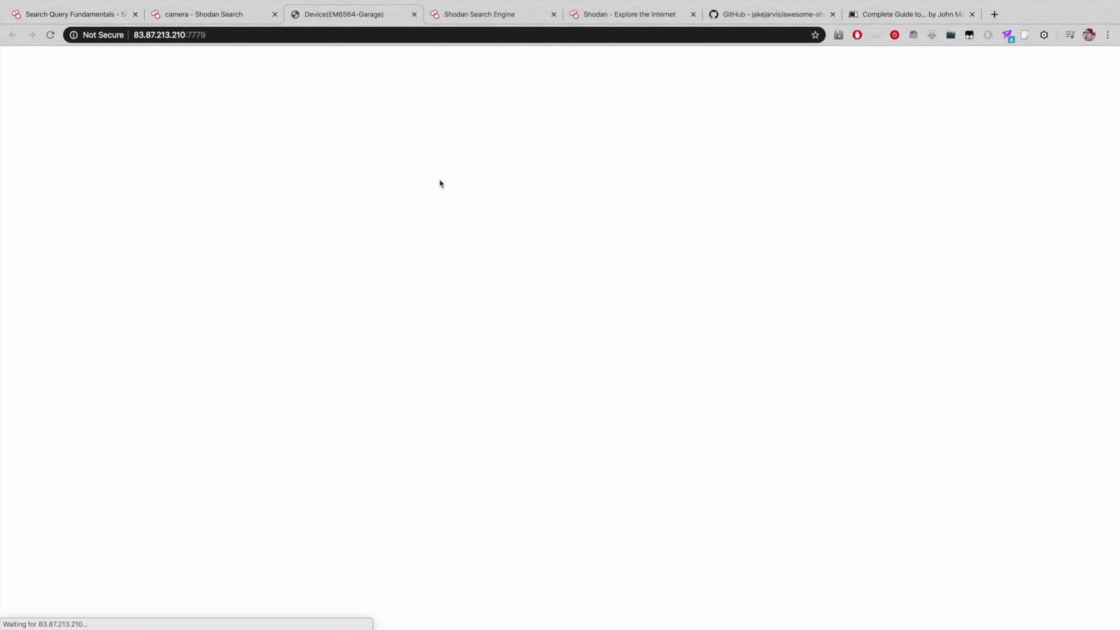
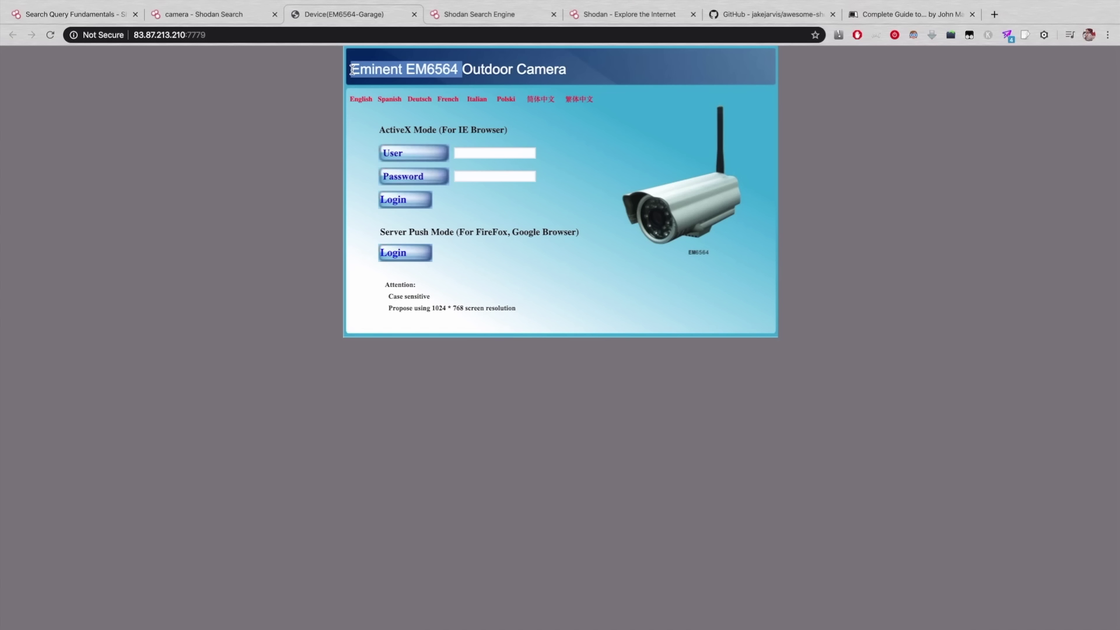
{"action": "key", "text": "ctrl+w"}
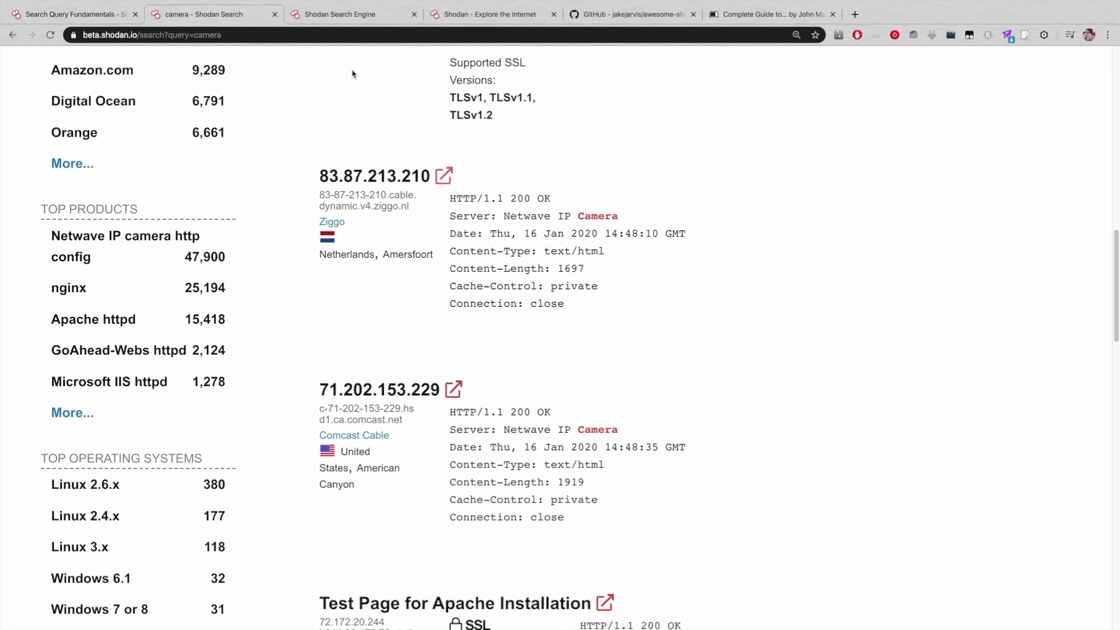
Narrow the camera search to results with images by adding the filter has_screenshot:true and run it
{"action": "scroll", "coordinate": [367, 343], "scroll_direction": "up", "scroll_amount": 3}
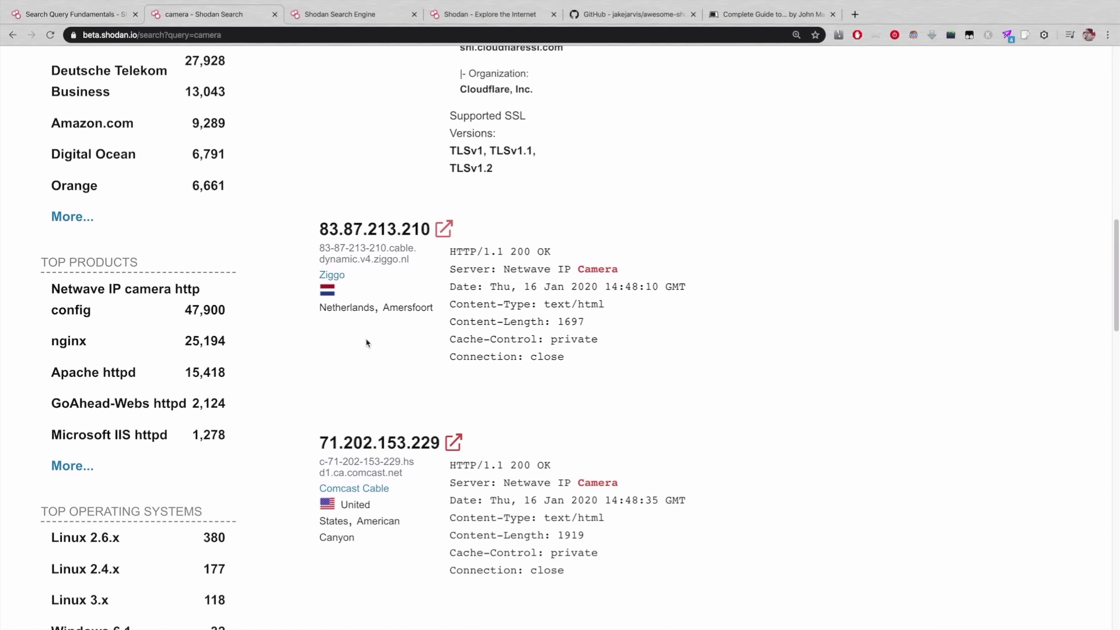
{"action": "scroll", "coordinate": [368, 343], "scroll_direction": "up", "scroll_amount": 10}
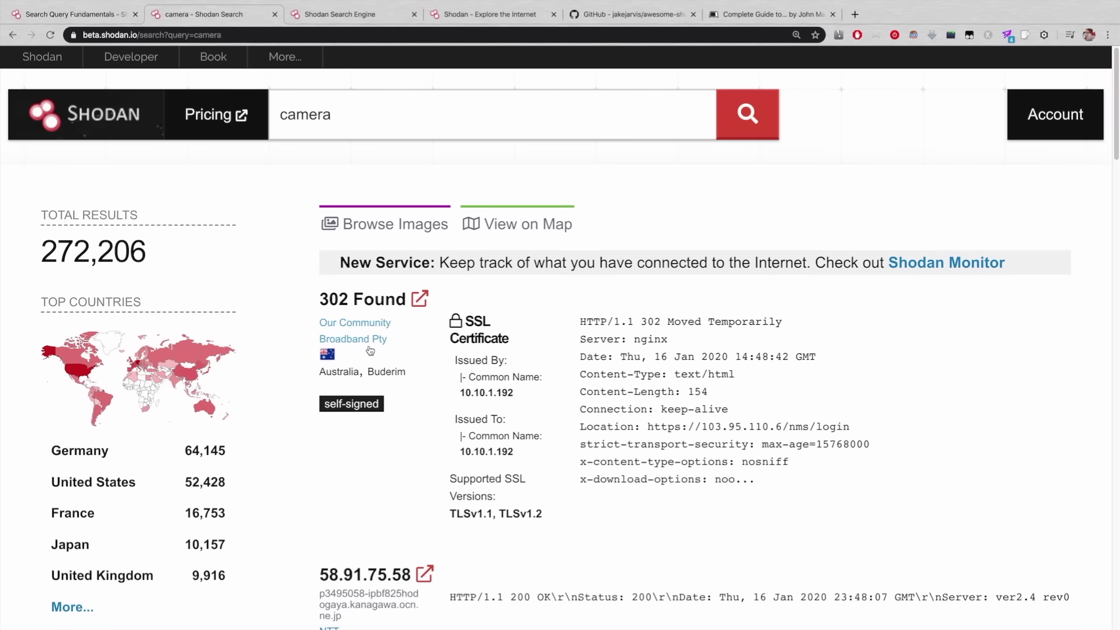
{"action": "left_click", "coordinate": [426, 114]}
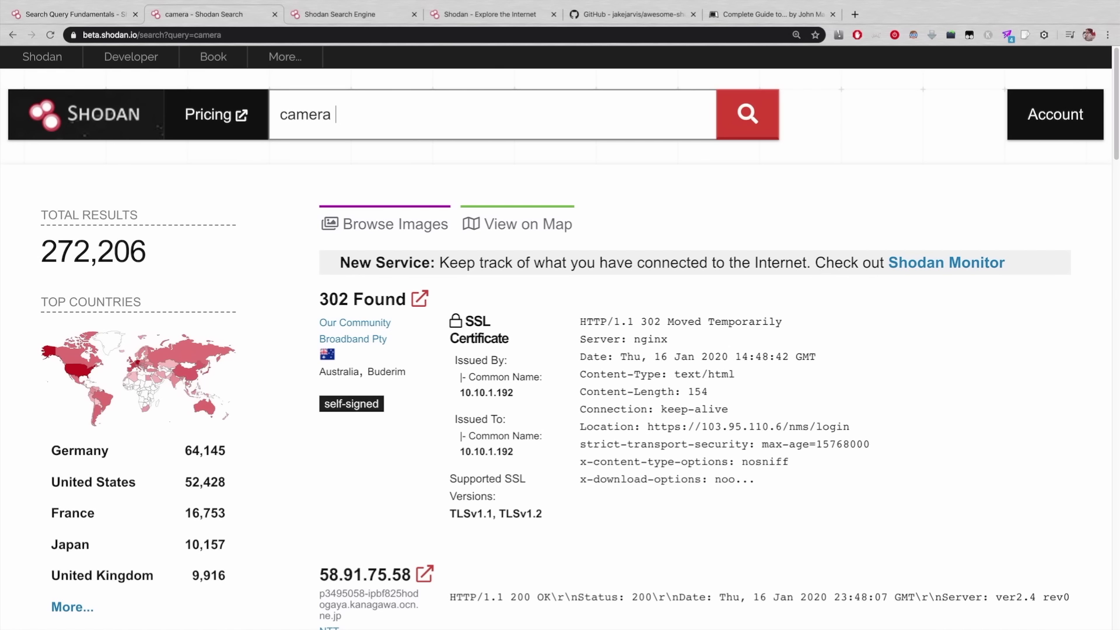
{"action": "type", "text": "has_screenshot:true"}
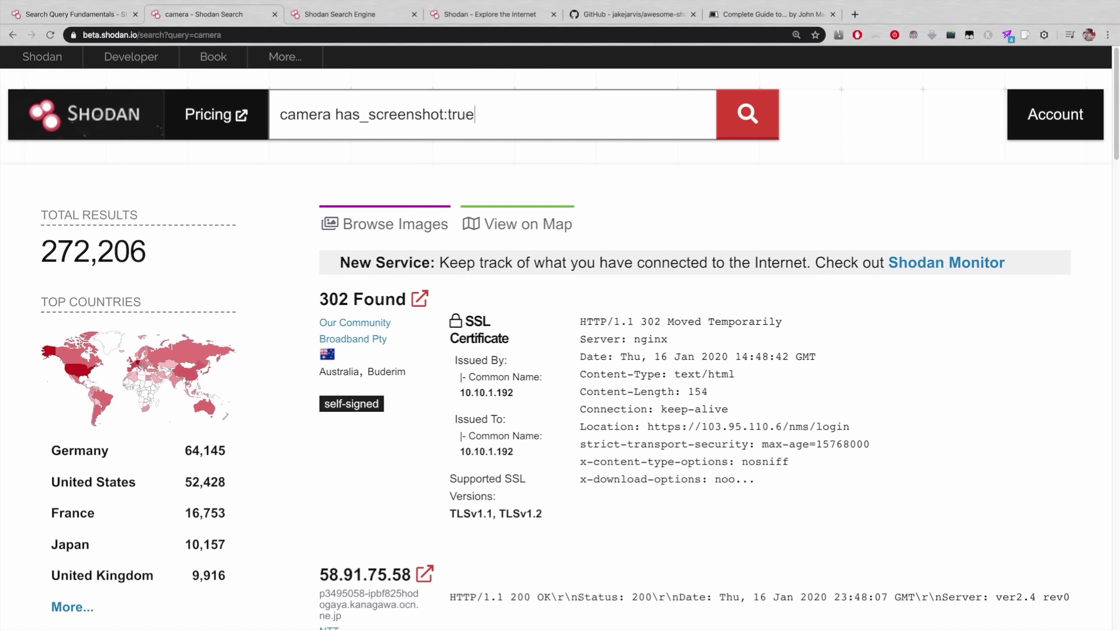
{"action": "left_click_drag", "start_coordinate": [336, 115], "coordinate": [498, 116]}
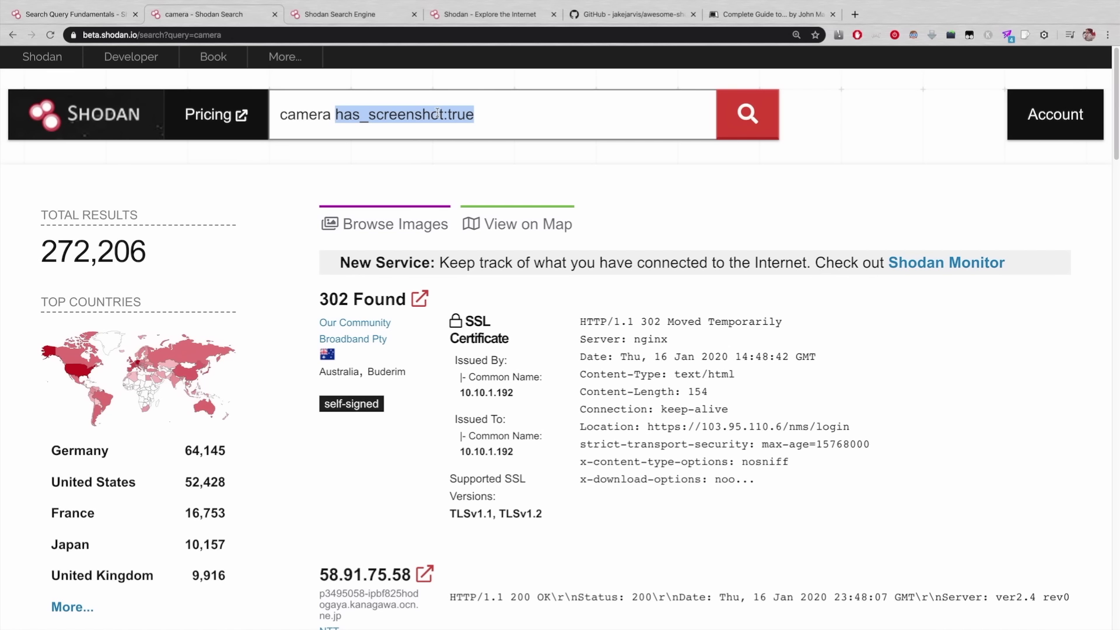
{"action": "key", "text": "Return"}
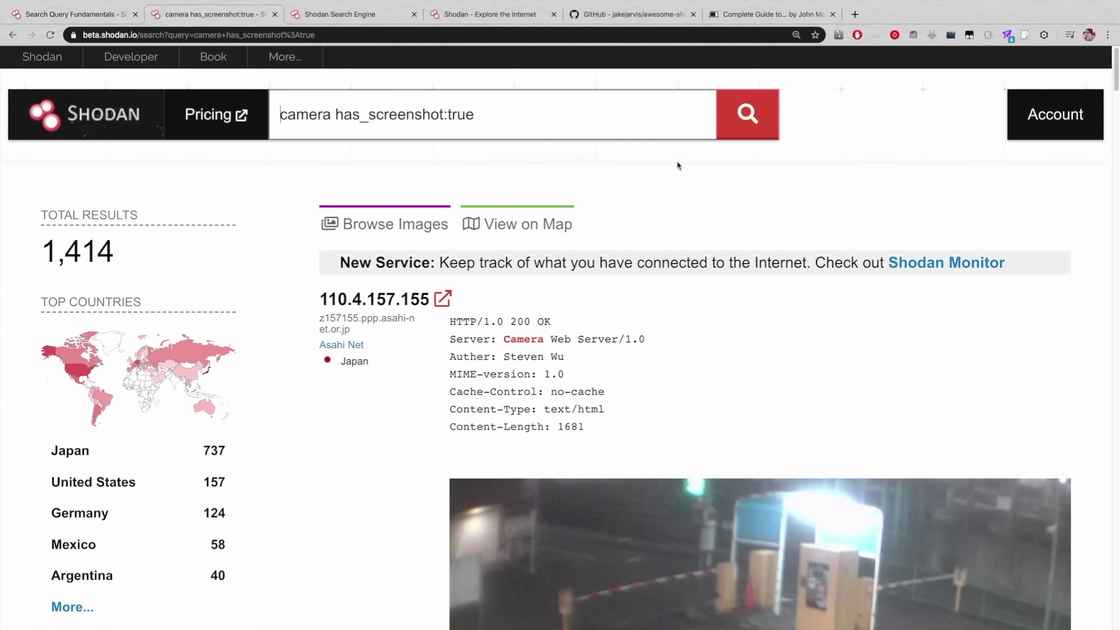
Browse the camera screenshots, view the live page of the camera in Sumida, Japan, and close that page
{"action": "scroll", "coordinate": [589, 374], "scroll_direction": "down", "scroll_amount": 4}
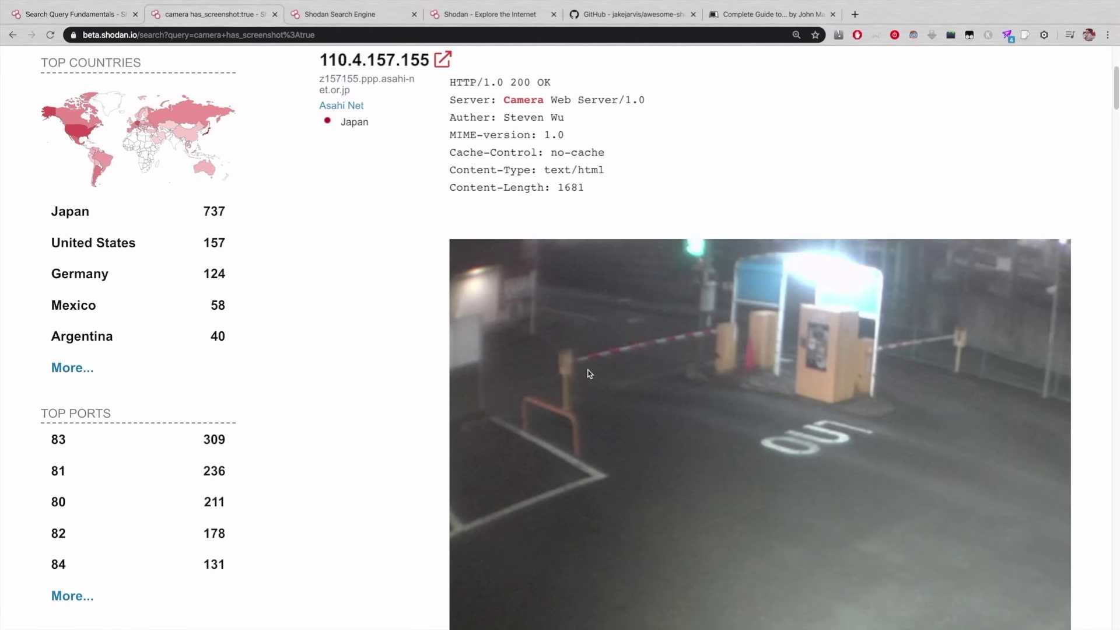
{"action": "scroll", "coordinate": [606, 400], "scroll_direction": "down", "scroll_amount": 1}
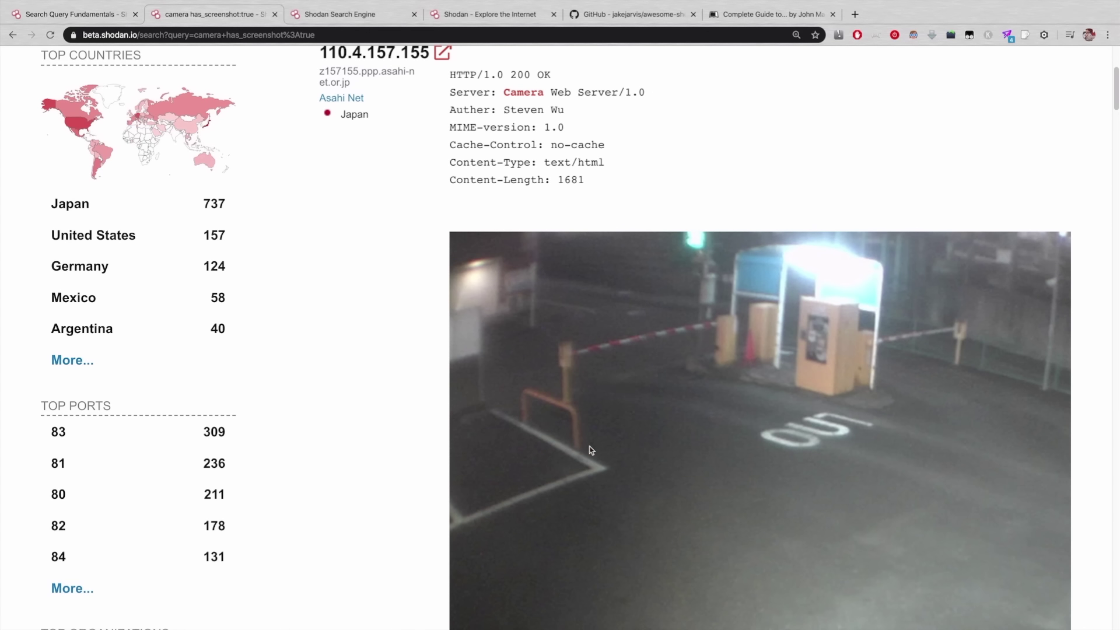
{"action": "scroll", "coordinate": [688, 394], "scroll_direction": "down", "scroll_amount": 8}
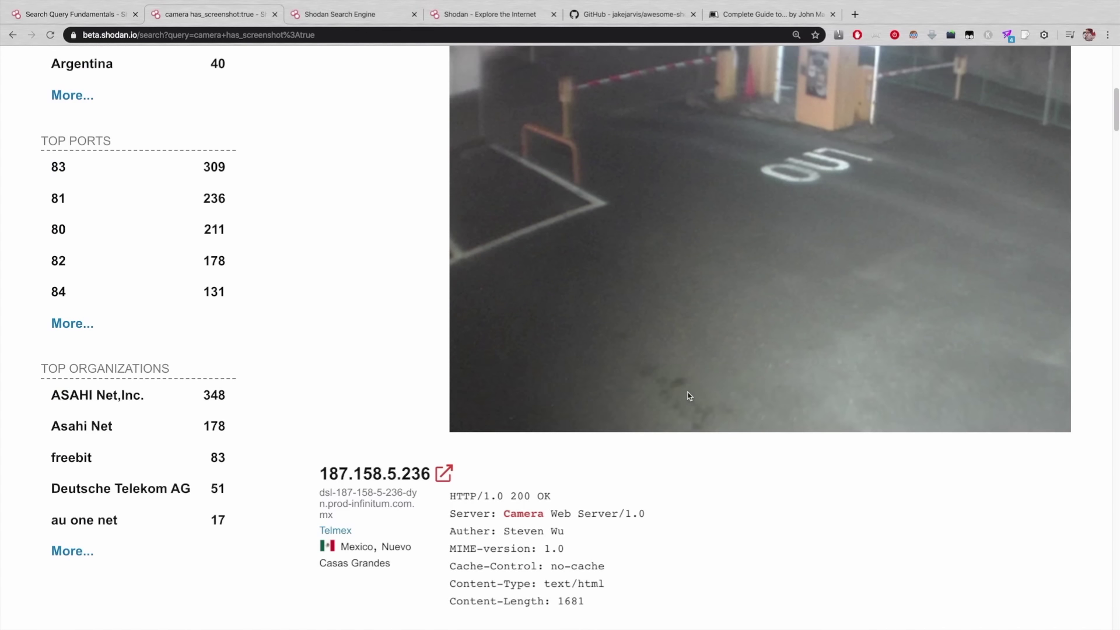
{"action": "scroll", "coordinate": [690, 398], "scroll_direction": "down", "scroll_amount": 13}
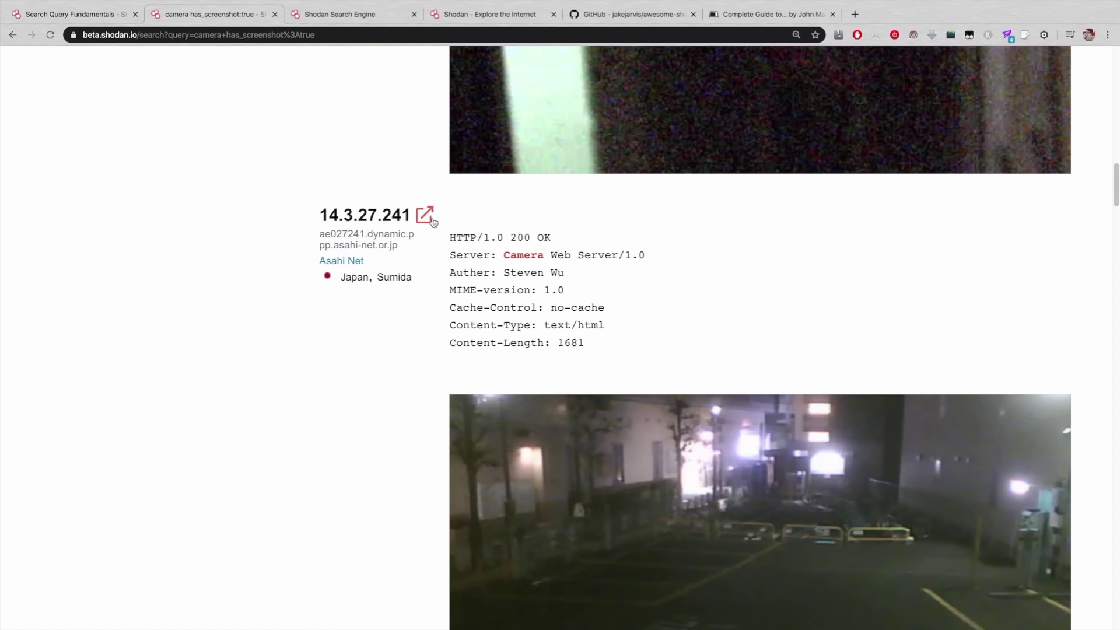
{"action": "left_click", "coordinate": [430, 219]}
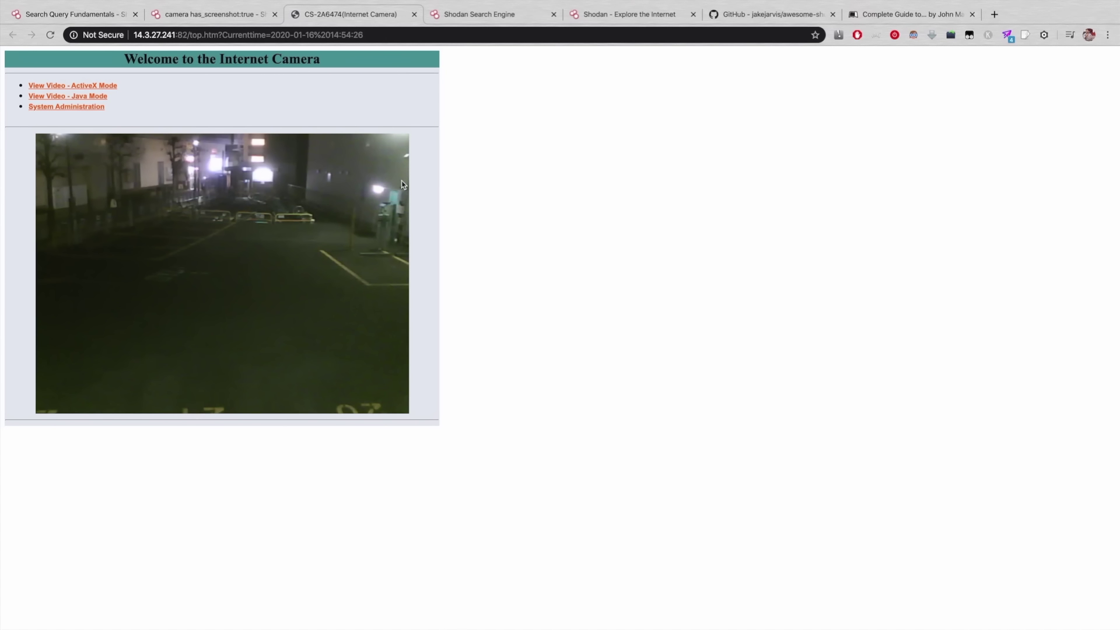
{"action": "key", "text": "super+w"}
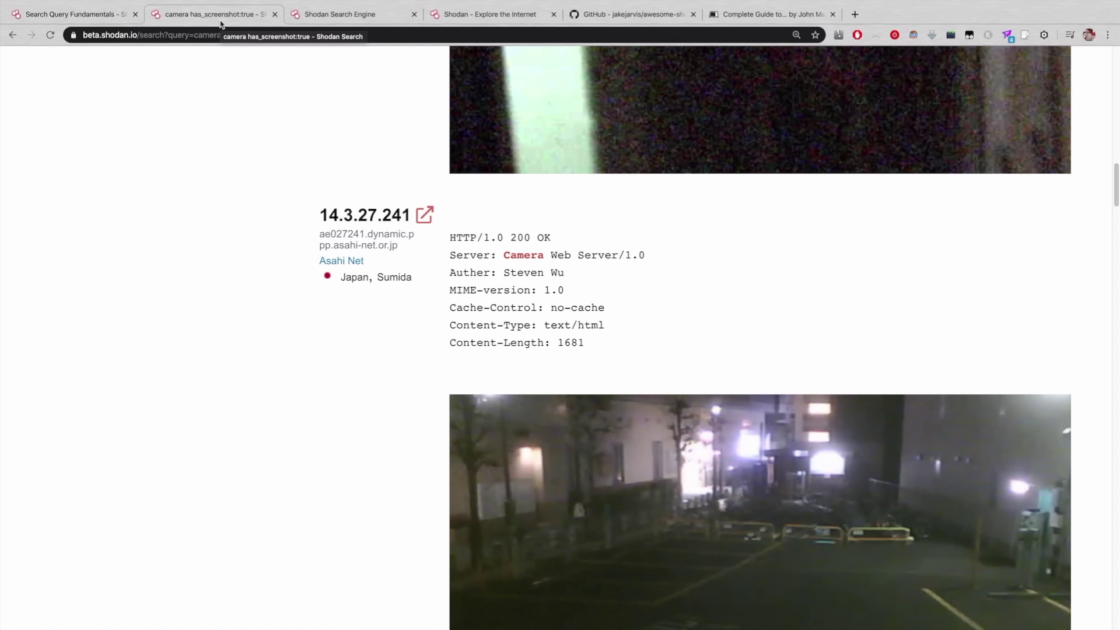
Switch to the Filter Reference page and highlight the has_screenshot filter in the General list
{"action": "left_click", "coordinate": [358, 15]}
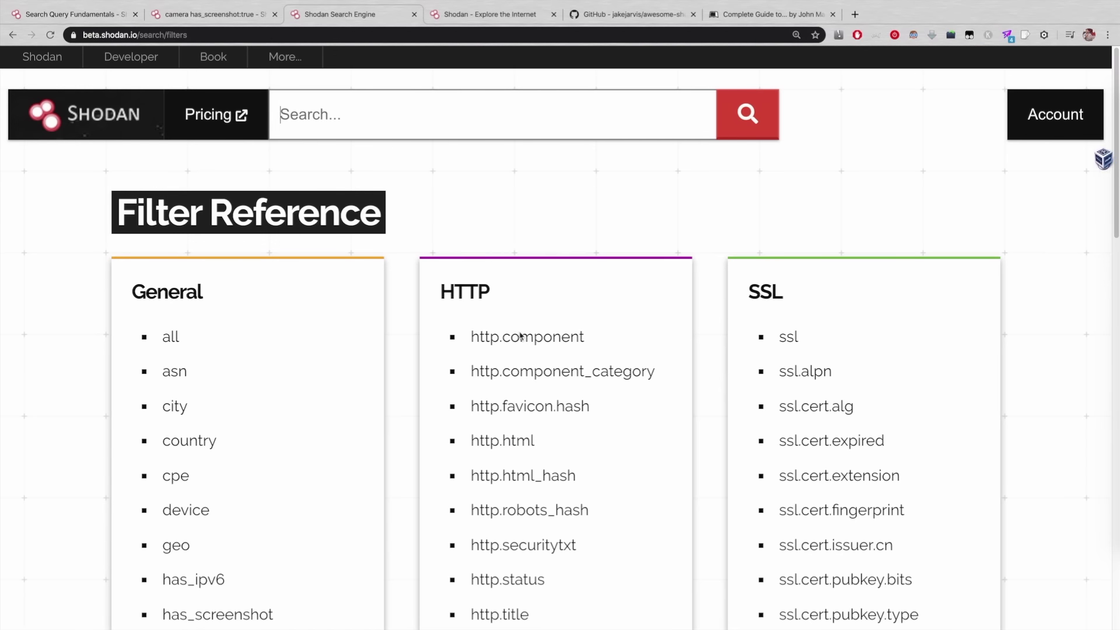
{"action": "scroll", "coordinate": [188, 423], "scroll_direction": "down", "scroll_amount": 5}
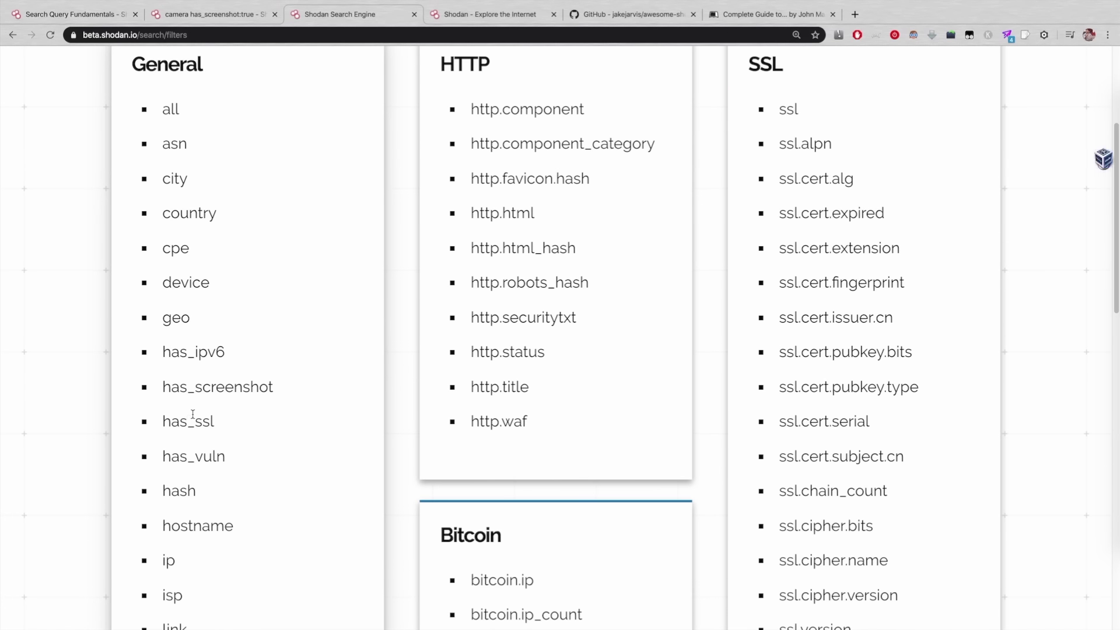
{"action": "left_click_drag", "start_coordinate": [163, 386], "coordinate": [292, 385]}
{"action": "scroll", "coordinate": [295, 397], "scroll_direction": "up", "scroll_amount": 2}
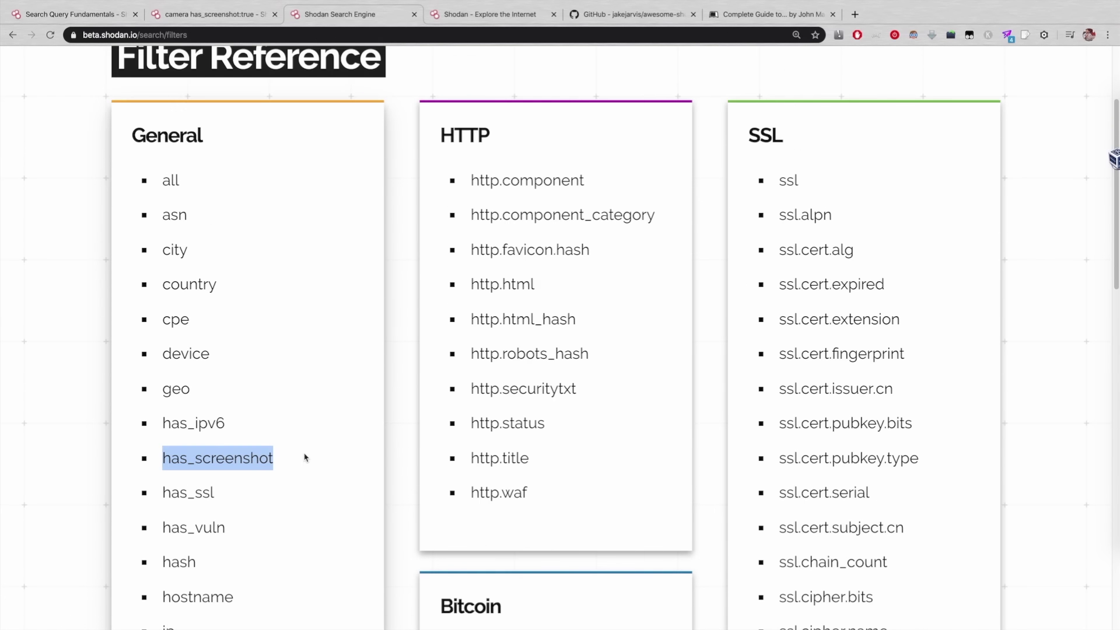
{"action": "scroll", "coordinate": [350, 280], "scroll_direction": "down", "scroll_amount": 1}
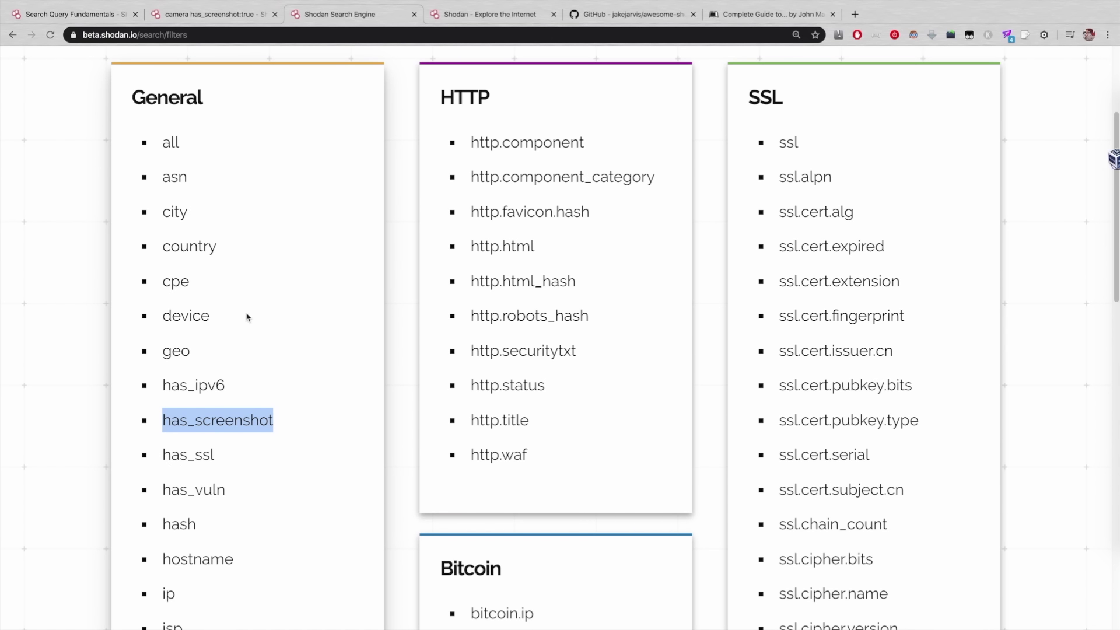
Review the General filters, highlighting country, city, all and hostname in the list
{"action": "left_click_drag", "start_coordinate": [161, 245], "coordinate": [238, 251]}
{"action": "left_click_drag", "start_coordinate": [199, 221], "coordinate": [161, 217]}
{"action": "left_click_drag", "start_coordinate": [202, 143], "coordinate": [161, 151]}
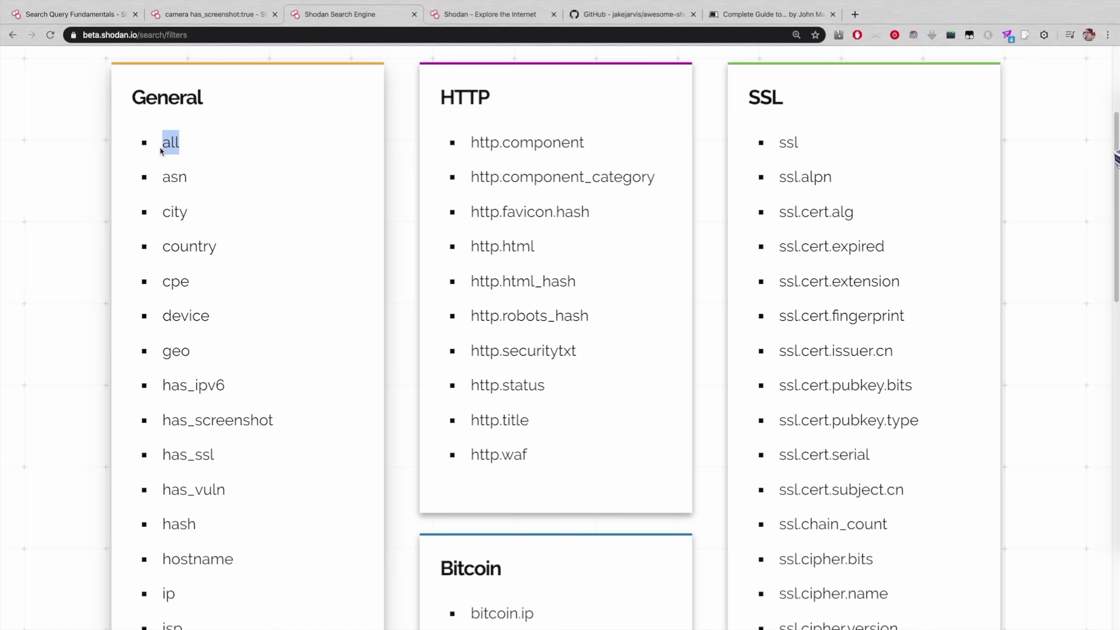
{"action": "left_click", "coordinate": [161, 151]}
{"action": "scroll", "coordinate": [167, 229], "scroll_direction": "down", "scroll_amount": 2}
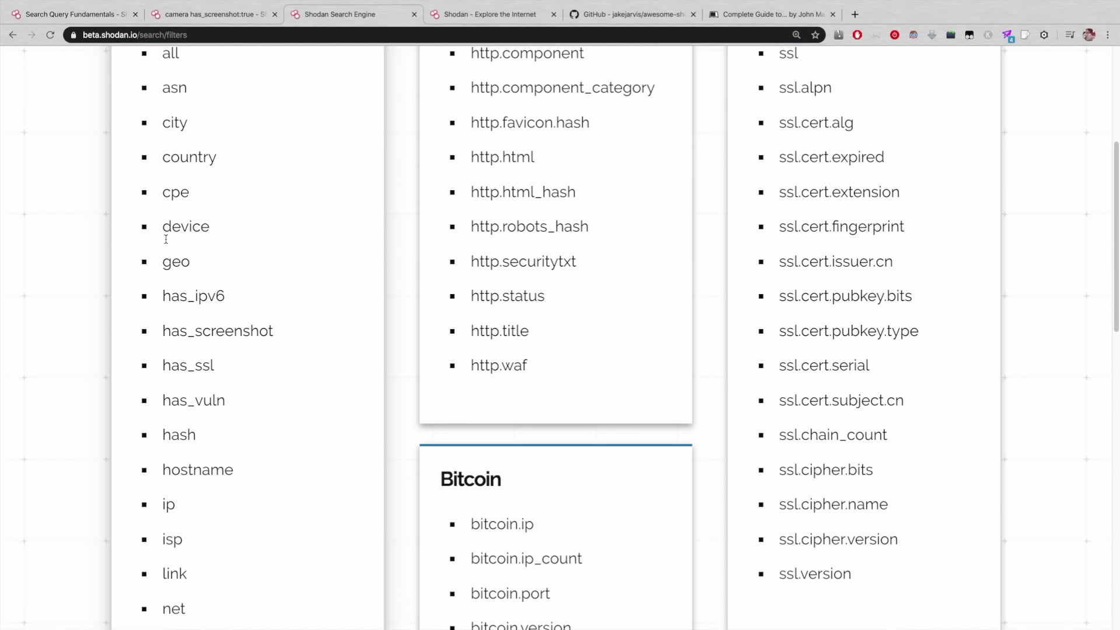
{"action": "left_click_drag", "start_coordinate": [163, 464], "coordinate": [236, 489]}
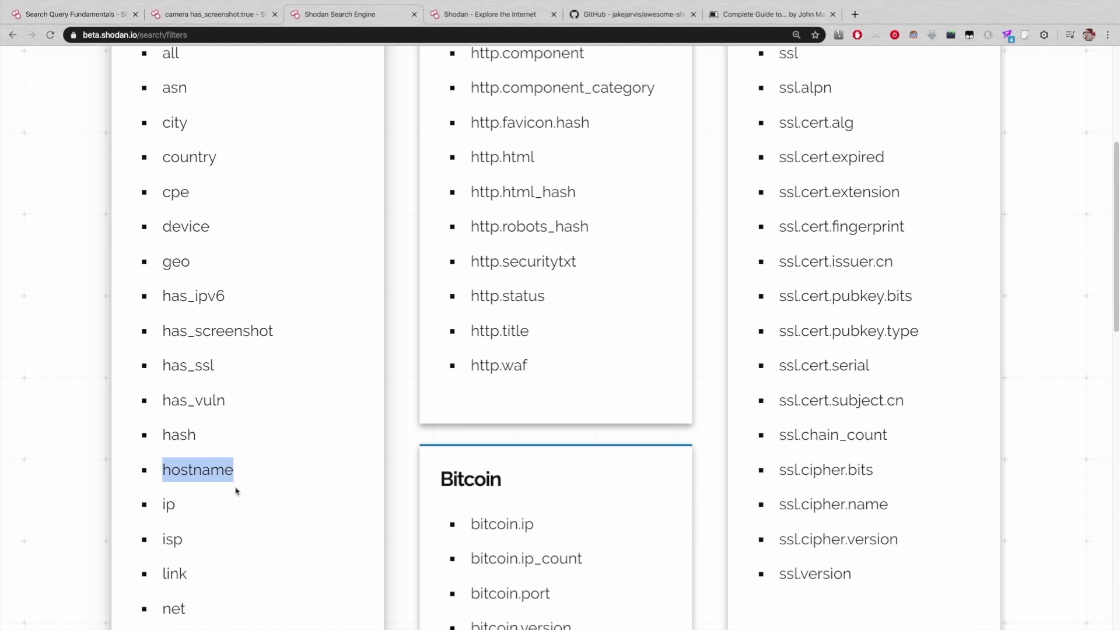
{"action": "scroll", "coordinate": [227, 496], "scroll_direction": "down", "scroll_amount": 2}
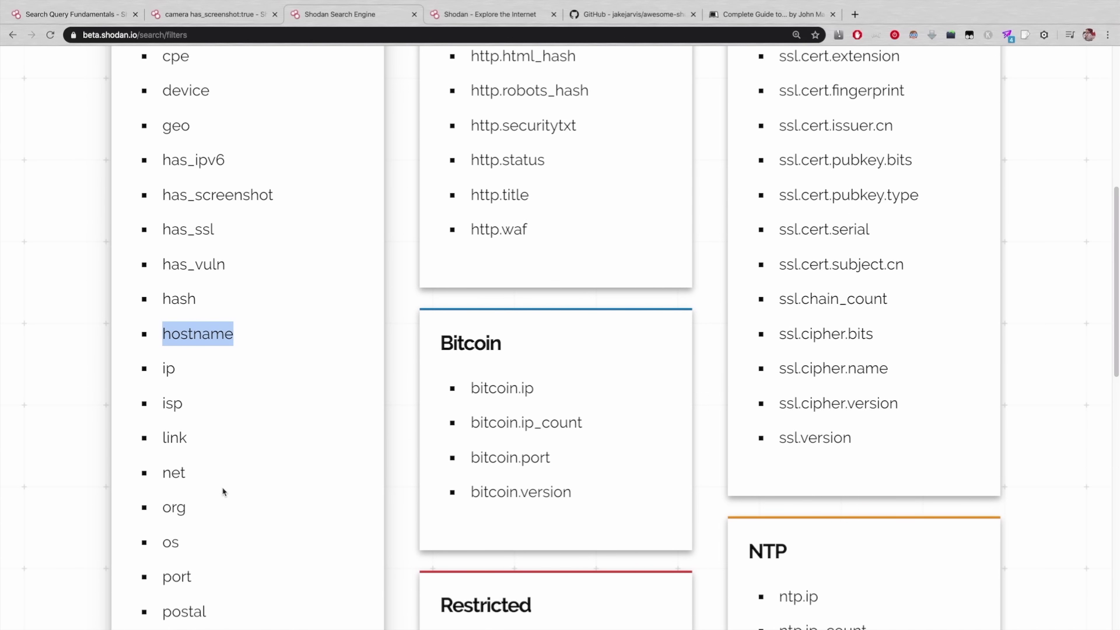
{"action": "scroll", "coordinate": [222, 492], "scroll_direction": "up", "scroll_amount": 5}
{"action": "scroll", "coordinate": [226, 490], "scroll_direction": "up", "scroll_amount": 1}
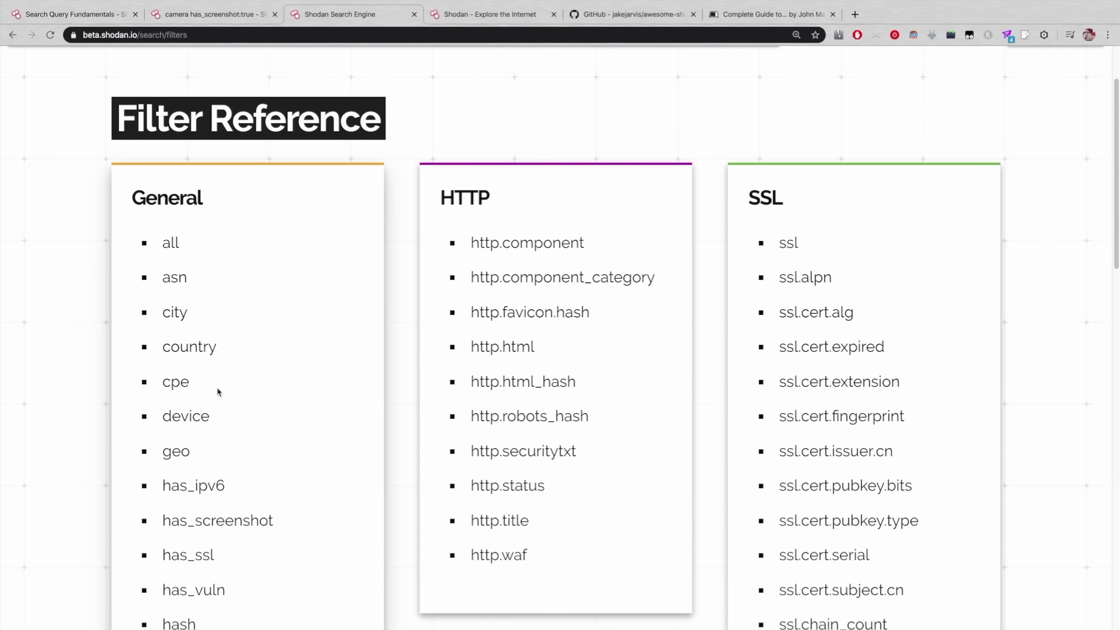
{"action": "left_click_drag", "start_coordinate": [163, 349], "coordinate": [231, 351]}
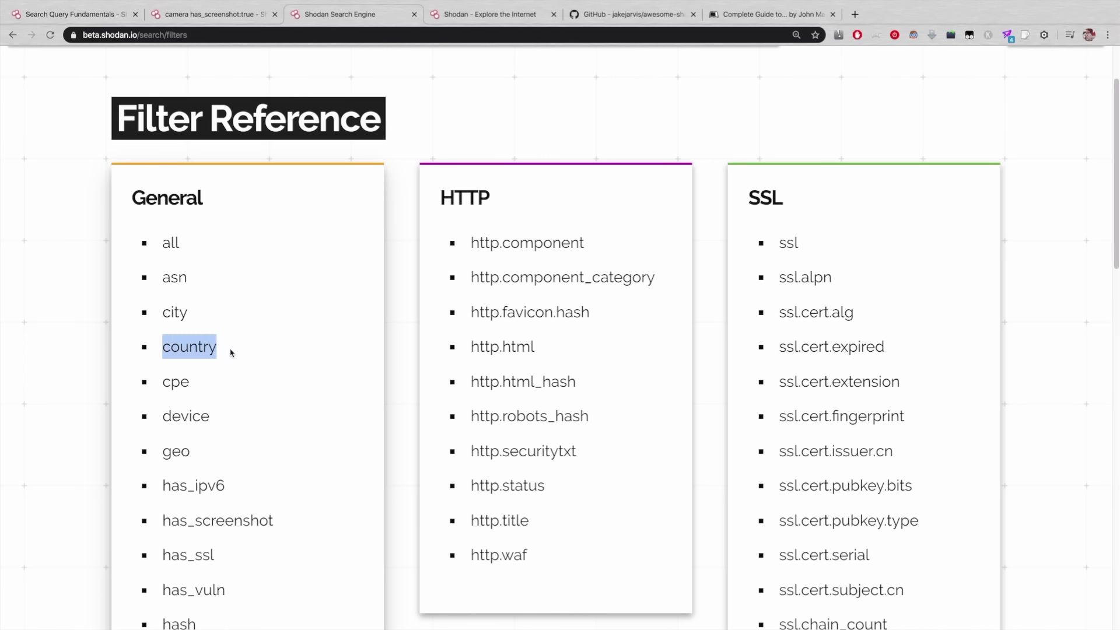
Return to the camera has_screenshot:true results, open the full country breakdown and look through its chart
{"action": "left_click", "coordinate": [245, 18]}
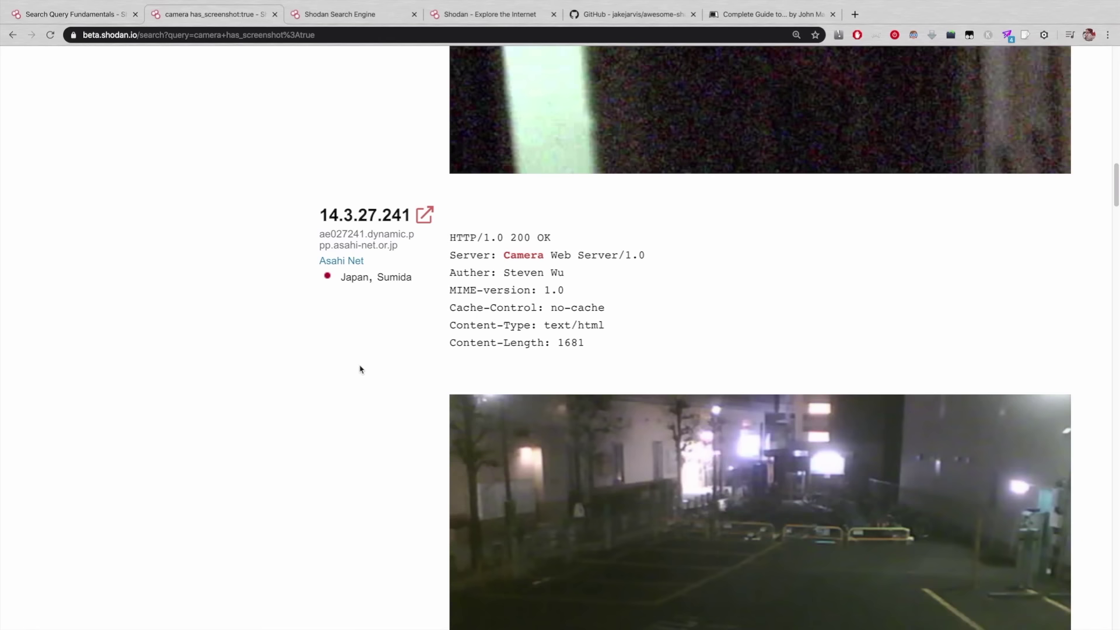
{"action": "scroll", "coordinate": [366, 357], "scroll_direction": "up", "scroll_amount": 10}
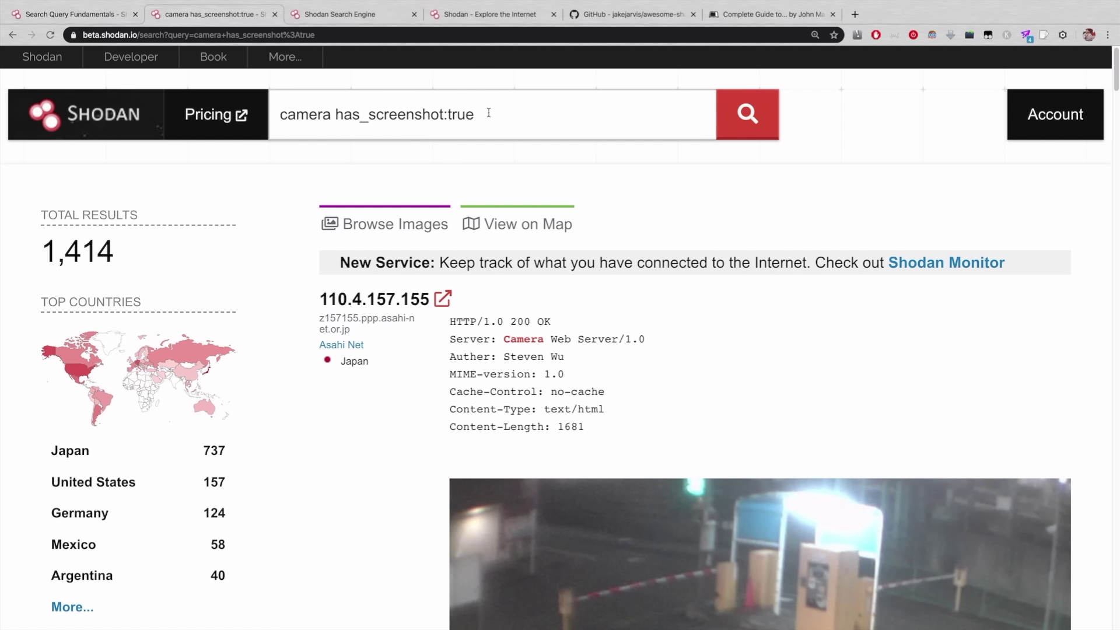
{"action": "scroll", "coordinate": [490, 325], "scroll_direction": "down", "scroll_amount": 1}
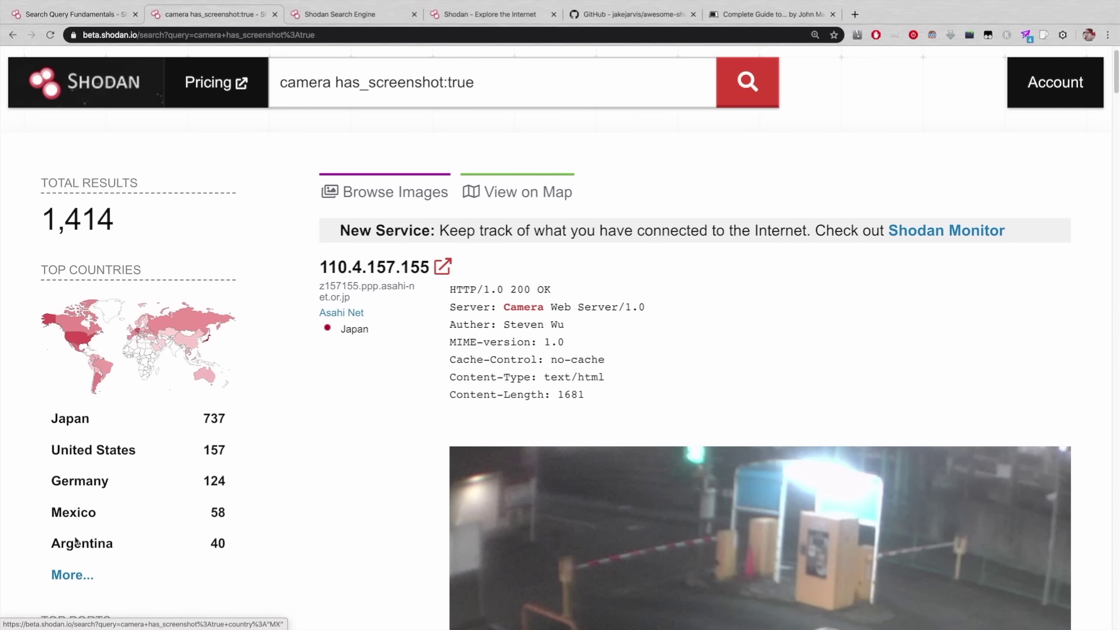
{"action": "scroll", "coordinate": [75, 426], "scroll_direction": "down", "scroll_amount": 1}
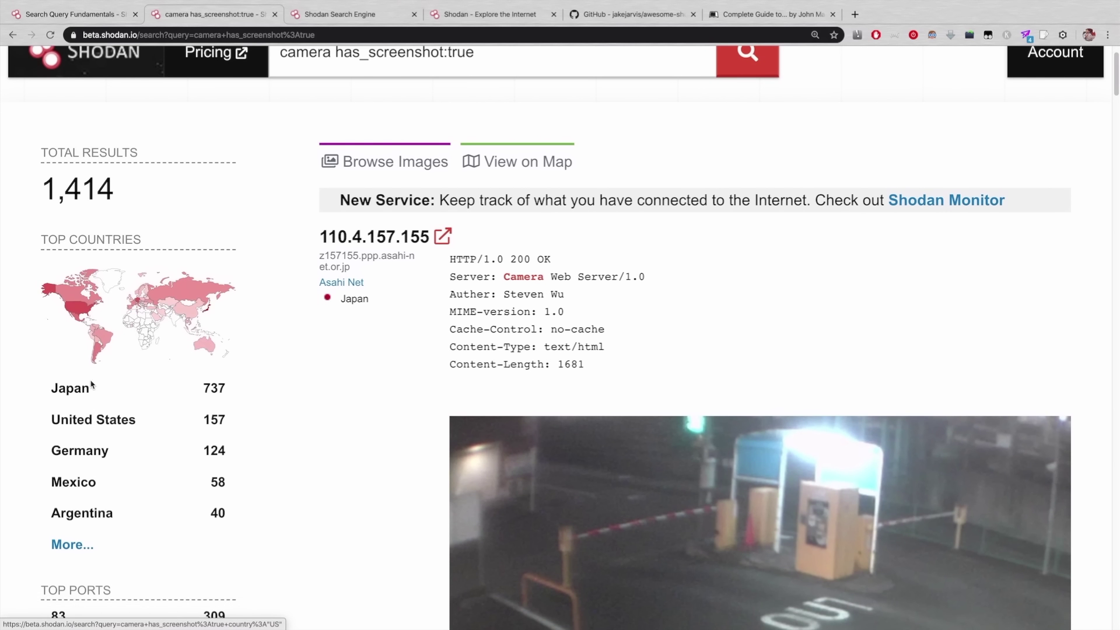
{"action": "left_click", "coordinate": [77, 547]}
{"action": "scroll", "coordinate": [404, 479], "scroll_direction": "down", "scroll_amount": 10}
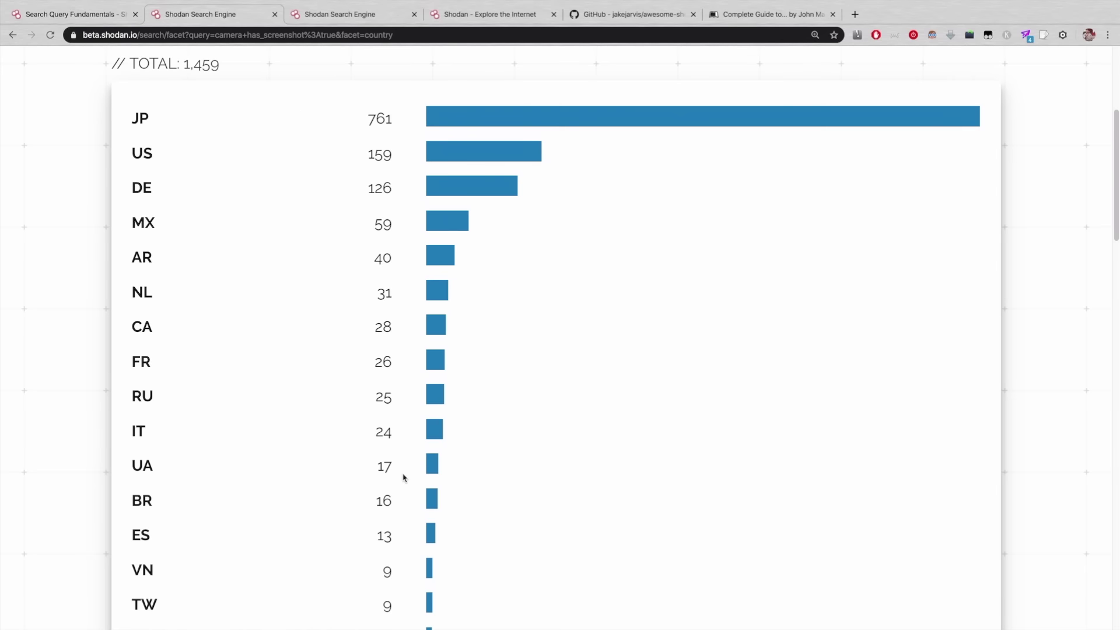
{"action": "scroll", "coordinate": [403, 477], "scroll_direction": "down", "scroll_amount": 5}
{"action": "scroll", "coordinate": [404, 477], "scroll_direction": "up", "scroll_amount": 15}
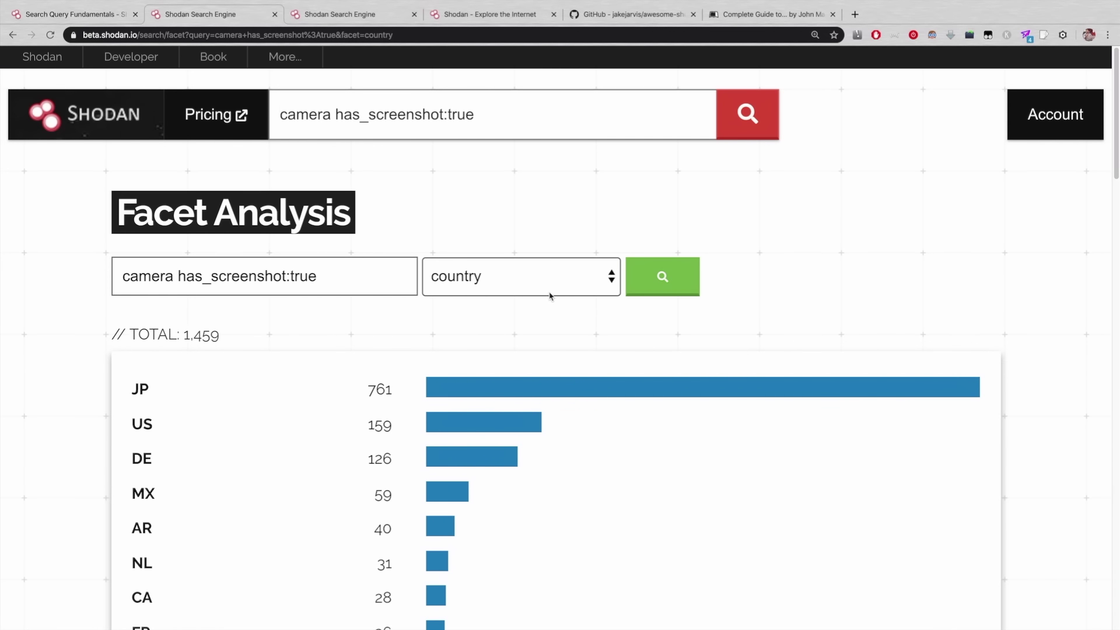
Change the facet analysis of the camera query from country to http.title, run it and inspect the titles
{"action": "left_click", "coordinate": [549, 297]}
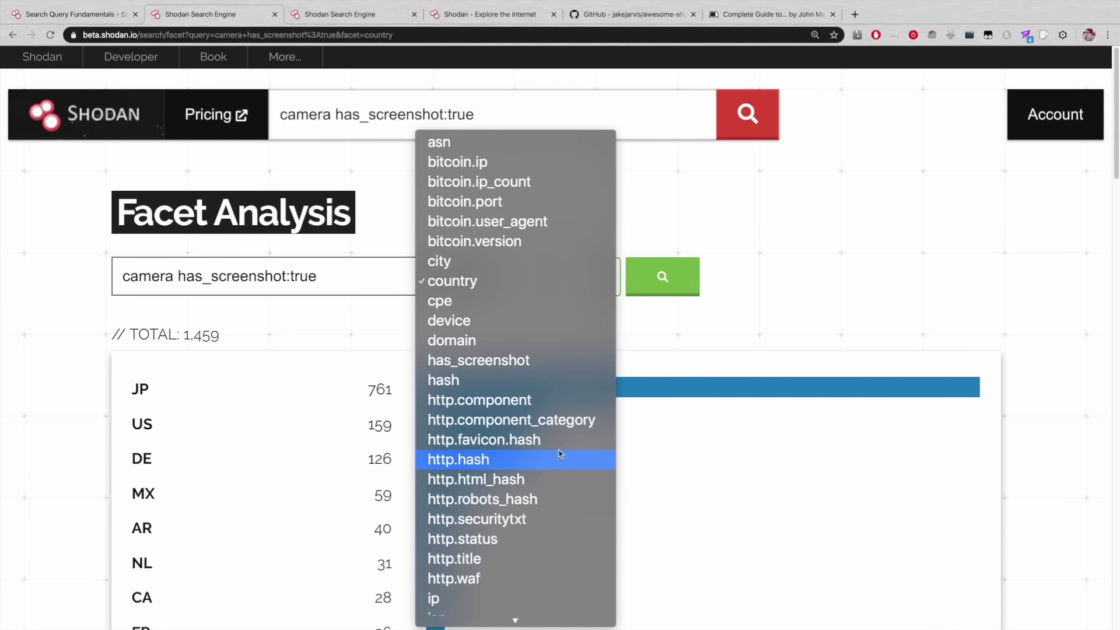
{"action": "scroll", "coordinate": [559, 453], "scroll_direction": "down", "scroll_amount": 5}
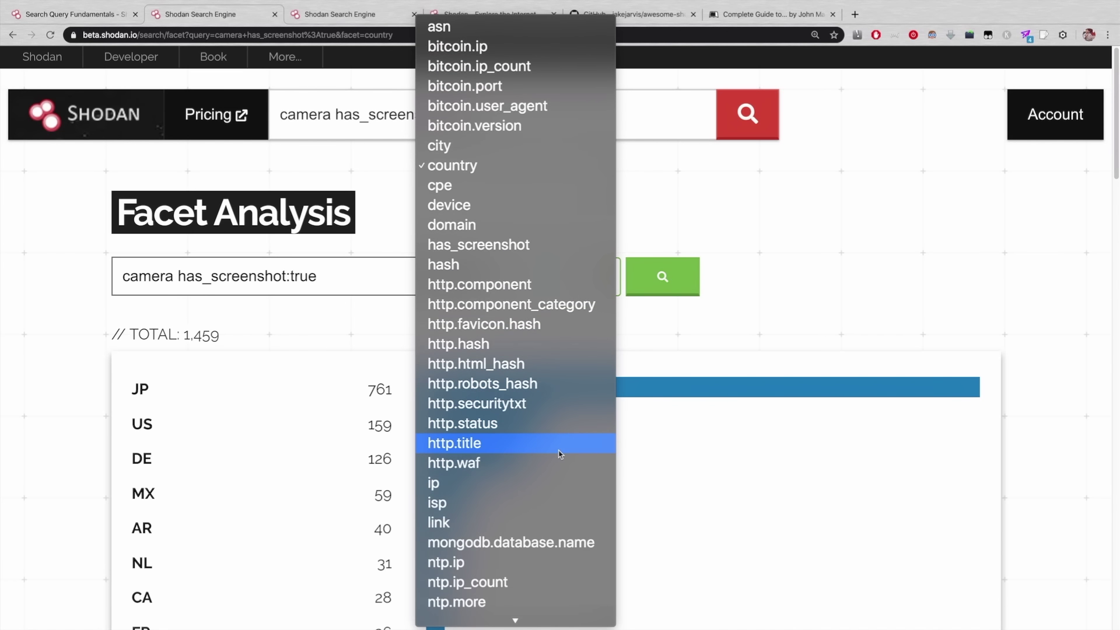
{"action": "left_click", "coordinate": [559, 453]}
{"action": "left_click", "coordinate": [651, 293]}
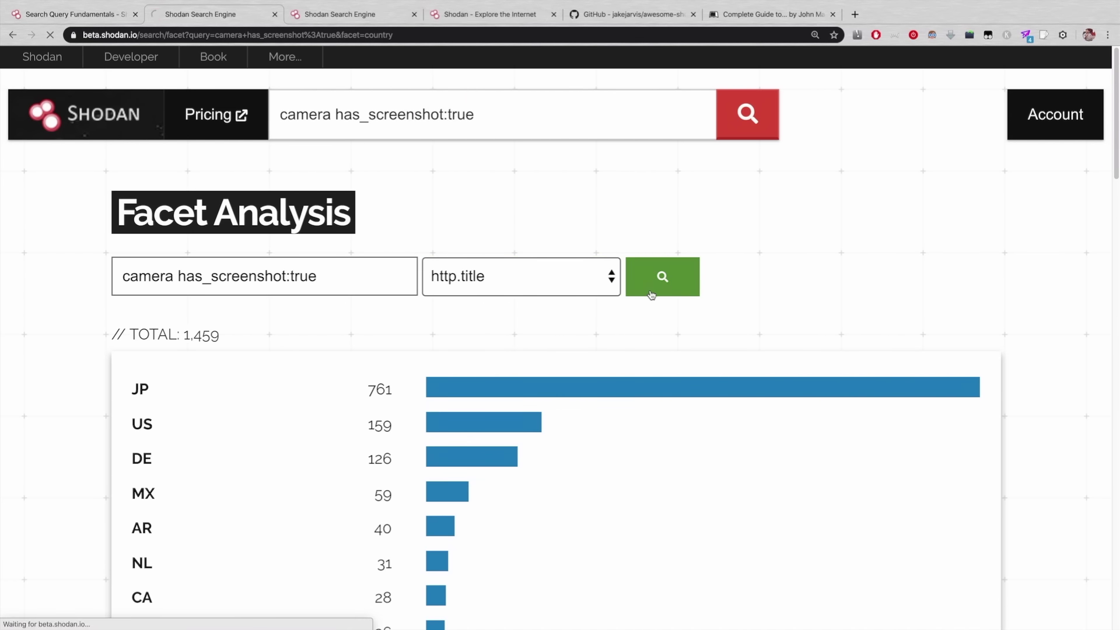
{"action": "scroll", "coordinate": [262, 542], "scroll_direction": "down", "scroll_amount": 3}
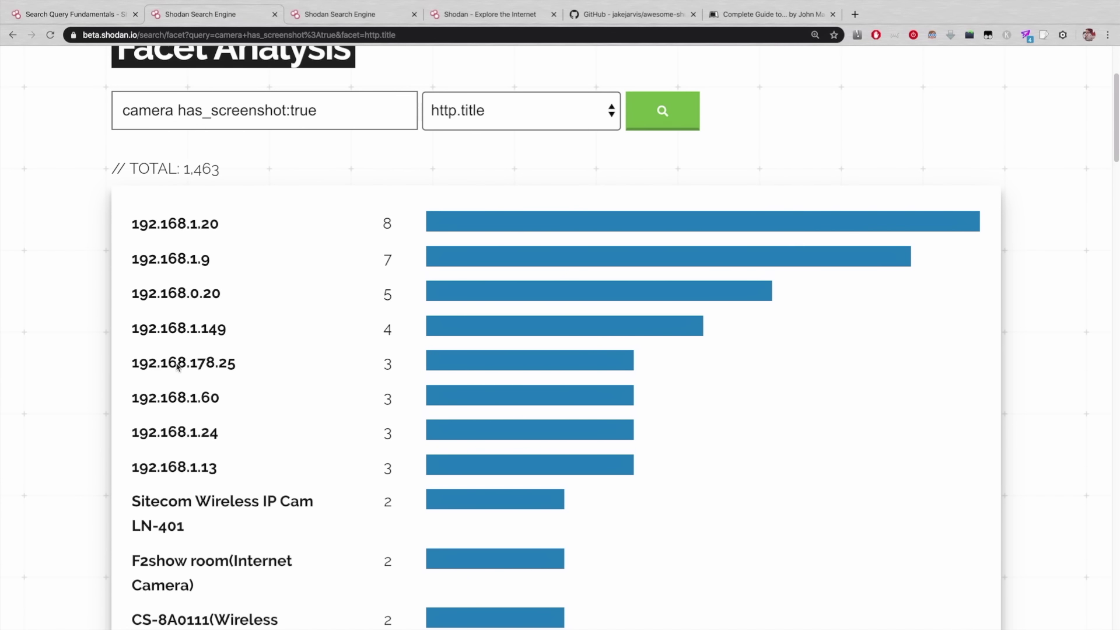
Add the filter country:mc to the camera has_screenshot:true query and run the search
{"action": "scroll", "coordinate": [282, 384], "scroll_direction": "up", "scroll_amount": 3}
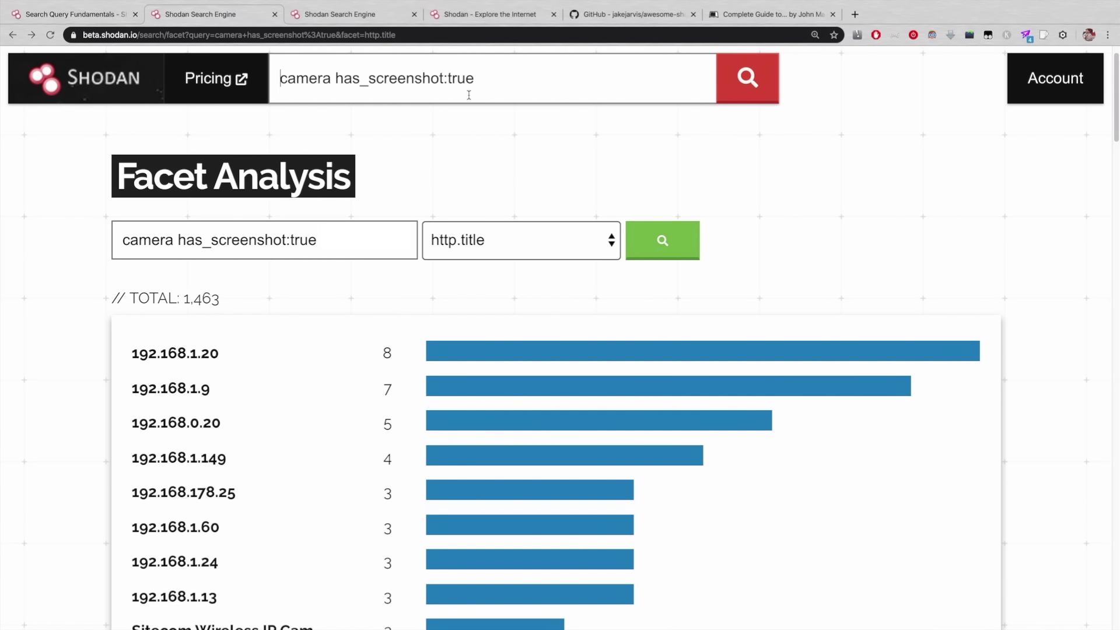
{"action": "left_click", "coordinate": [522, 87]}
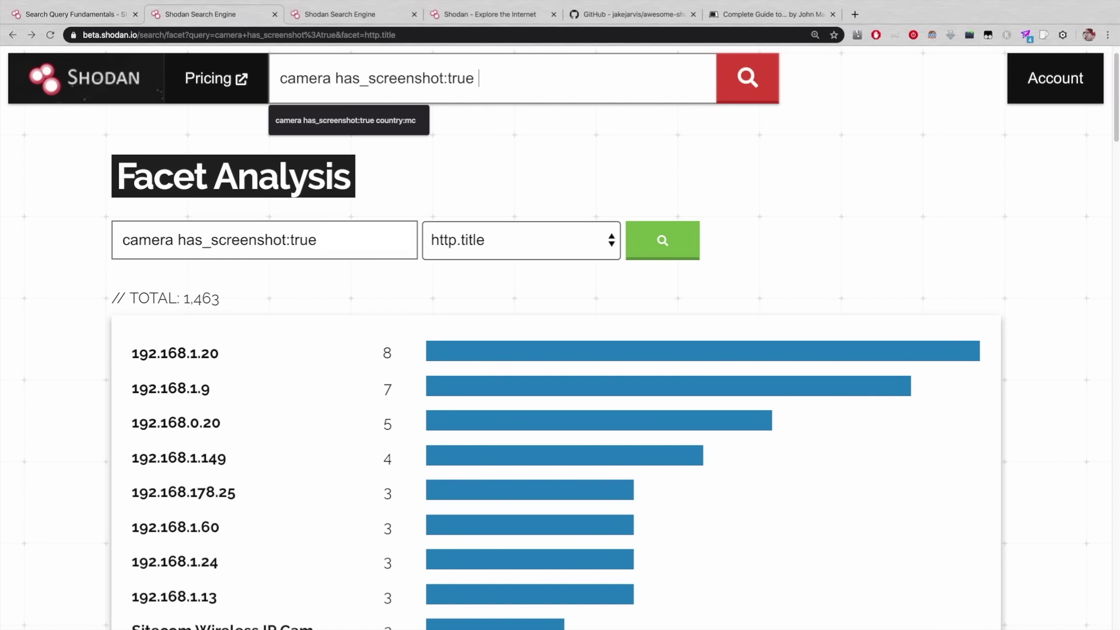
{"action": "type", "text": "country:mc"}
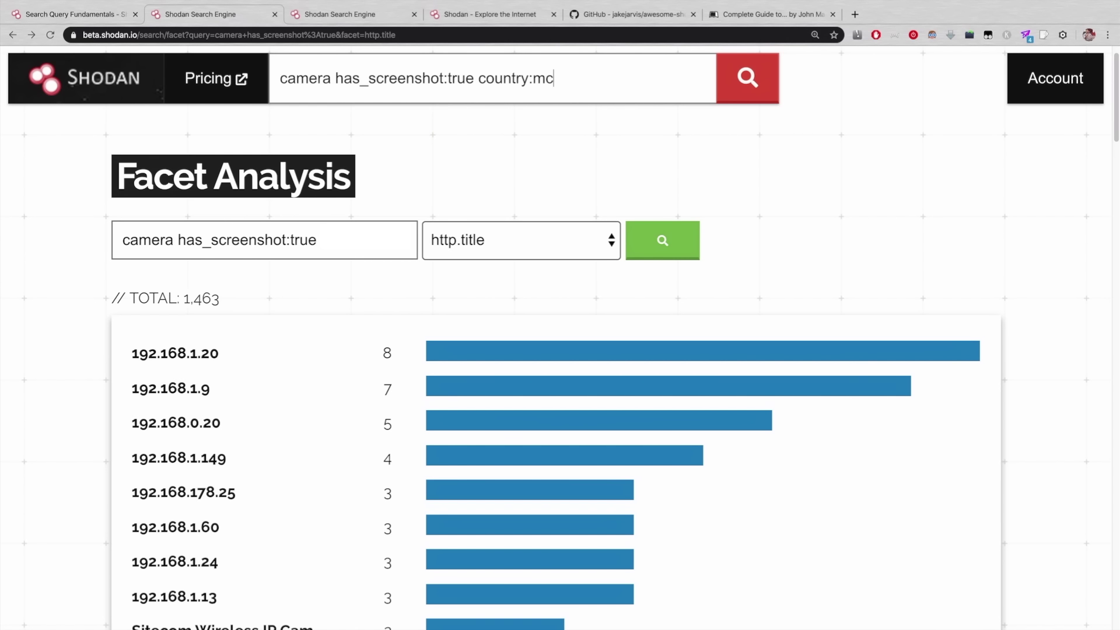
{"action": "left_click", "coordinate": [721, 73]}
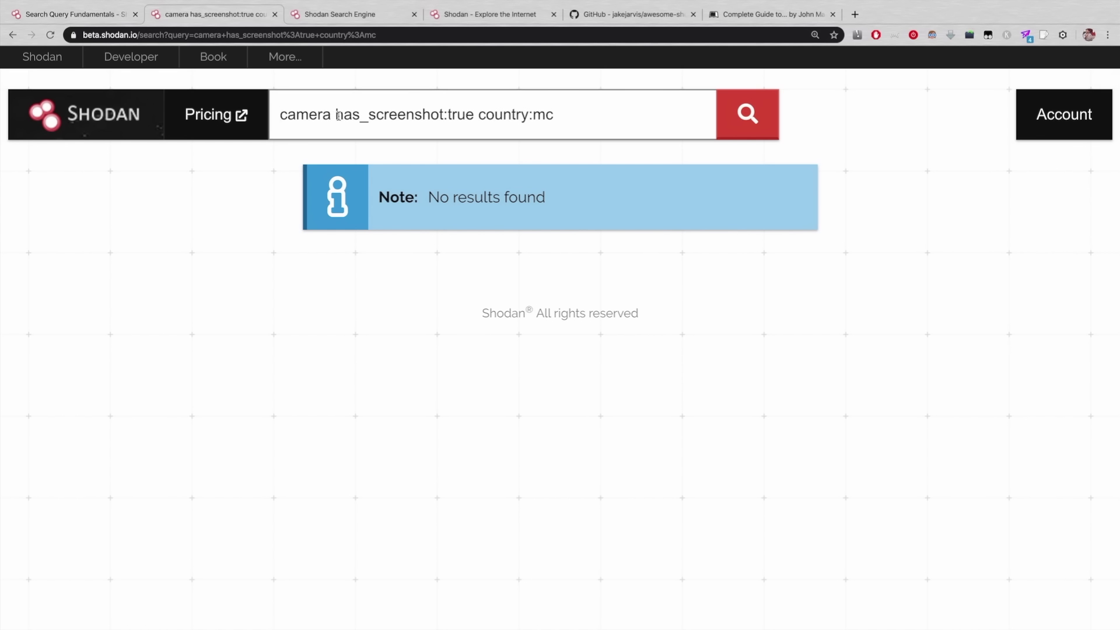
Remove the word camera from the query and search for has_screenshot:true country:mc
{"action": "left_click_drag", "start_coordinate": [336, 114], "coordinate": [252, 117]}
{"action": "key", "text": "BackSpace"}
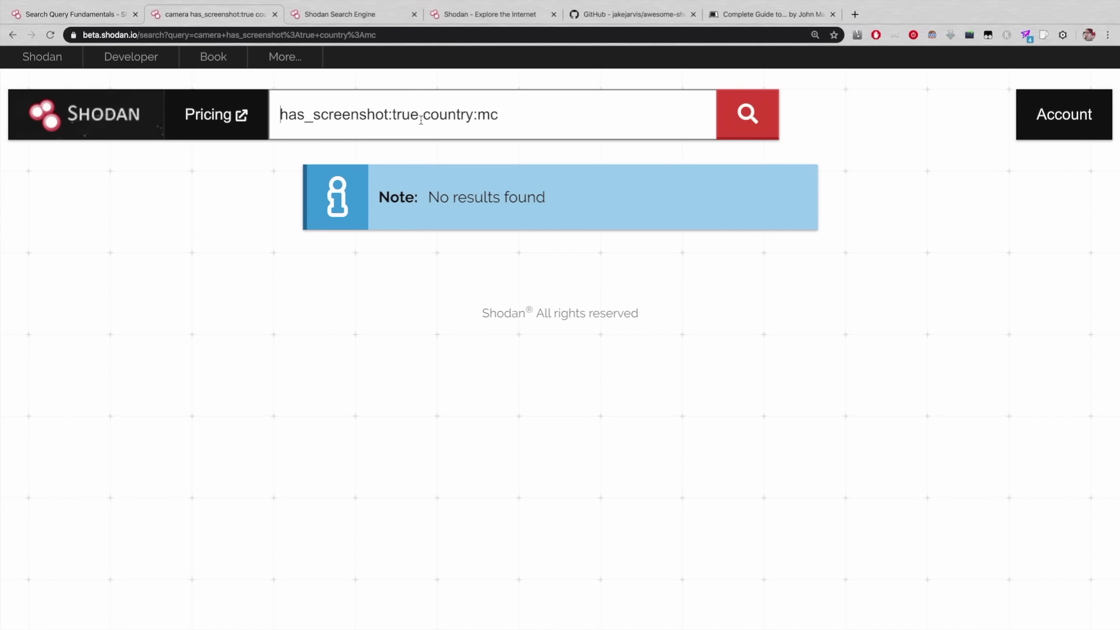
{"action": "left_click", "coordinate": [510, 113]}
{"action": "left_click_drag", "start_coordinate": [419, 114], "coordinate": [280, 120]}
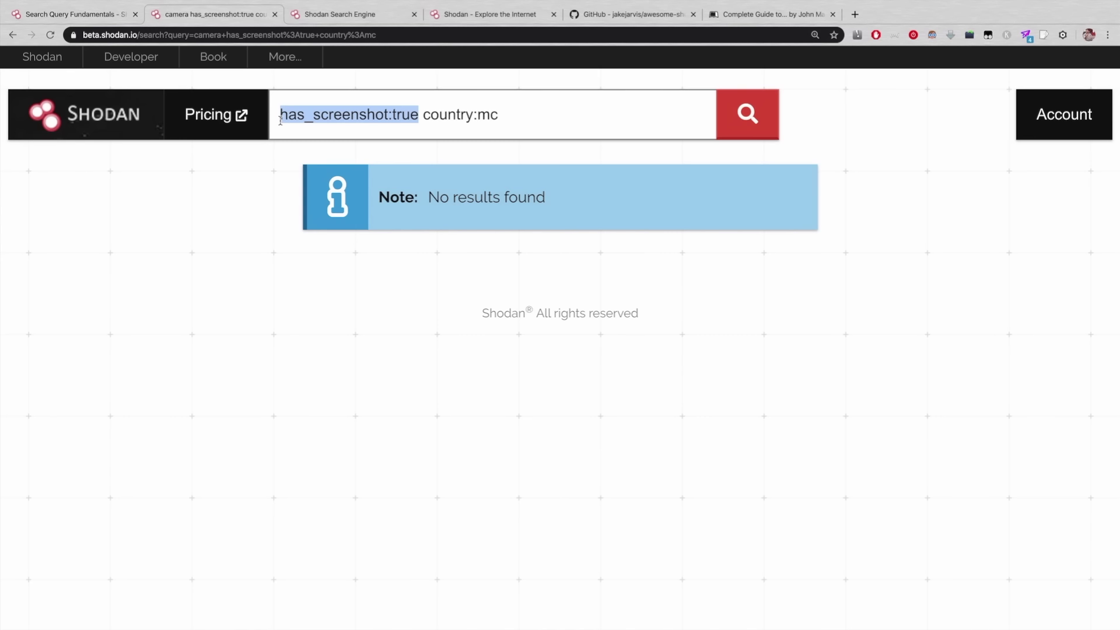
{"action": "left_click", "coordinate": [749, 113]}
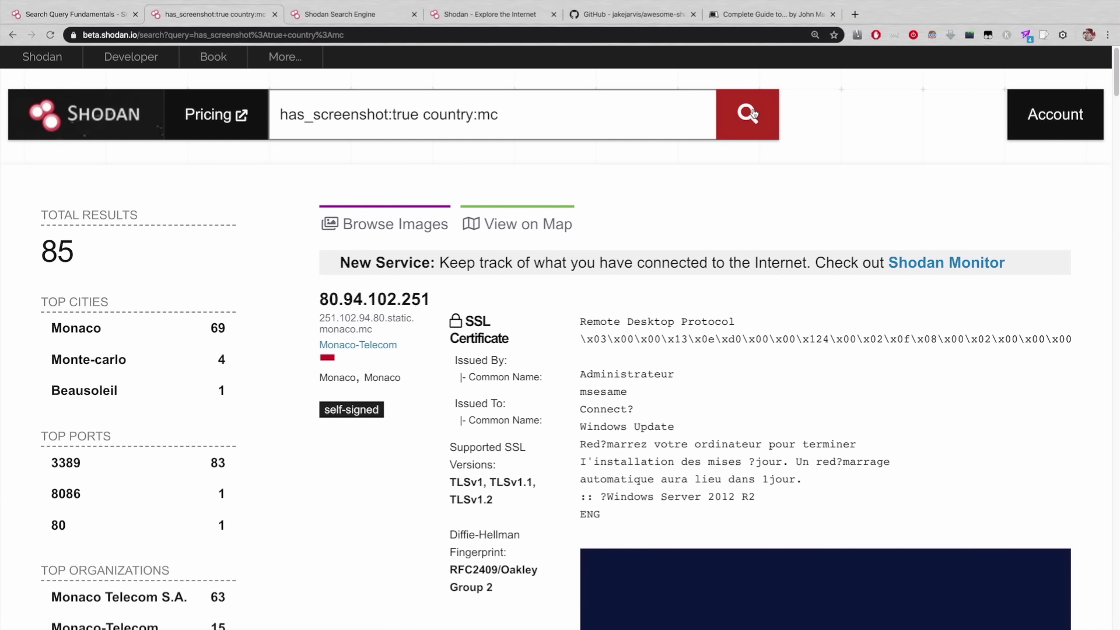
Browse the Monaco results, examining the remote desktop login screenshots and the host details
{"action": "scroll", "coordinate": [732, 402], "scroll_direction": "down", "scroll_amount": 5}
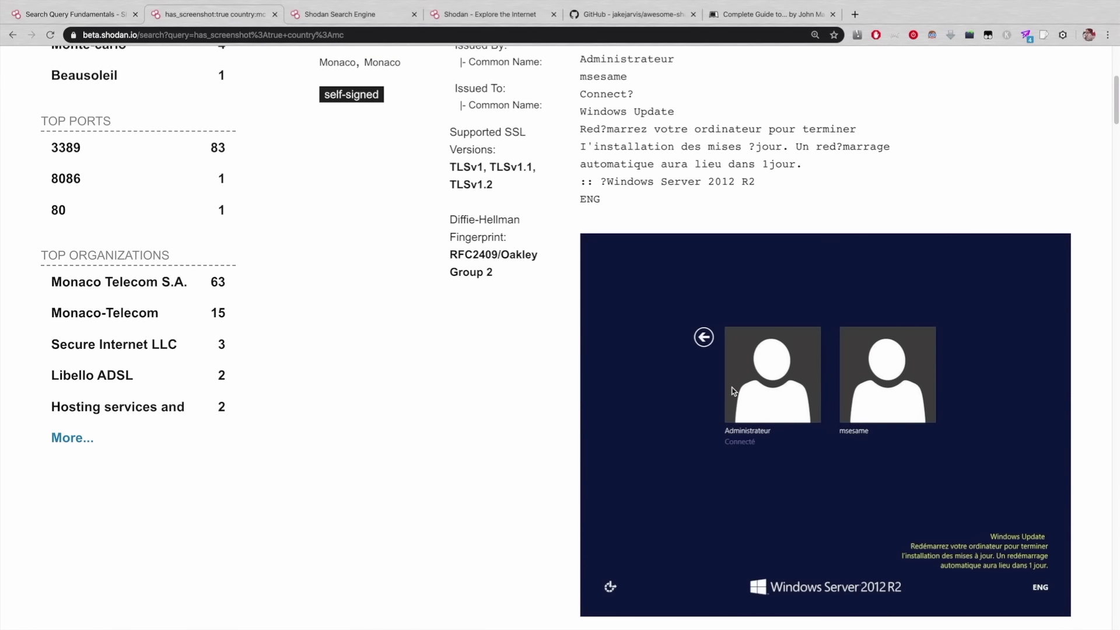
{"action": "scroll", "coordinate": [733, 390], "scroll_direction": "down", "scroll_amount": 15}
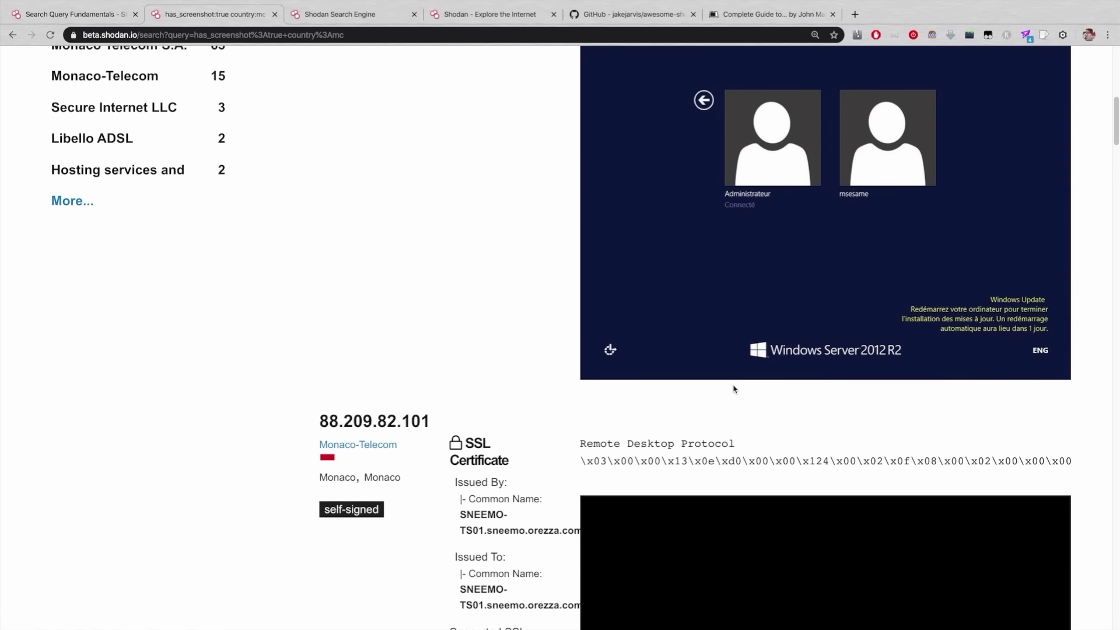
{"action": "scroll", "coordinate": [736, 388], "scroll_direction": "down", "scroll_amount": 5}
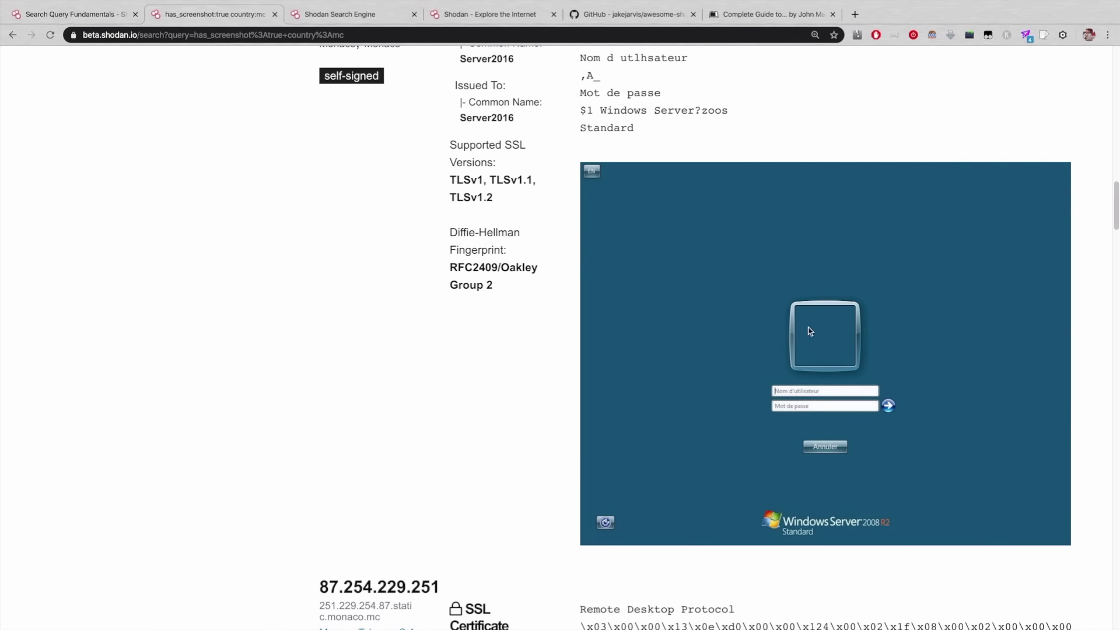
{"action": "scroll", "coordinate": [799, 394], "scroll_direction": "down", "scroll_amount": 20}
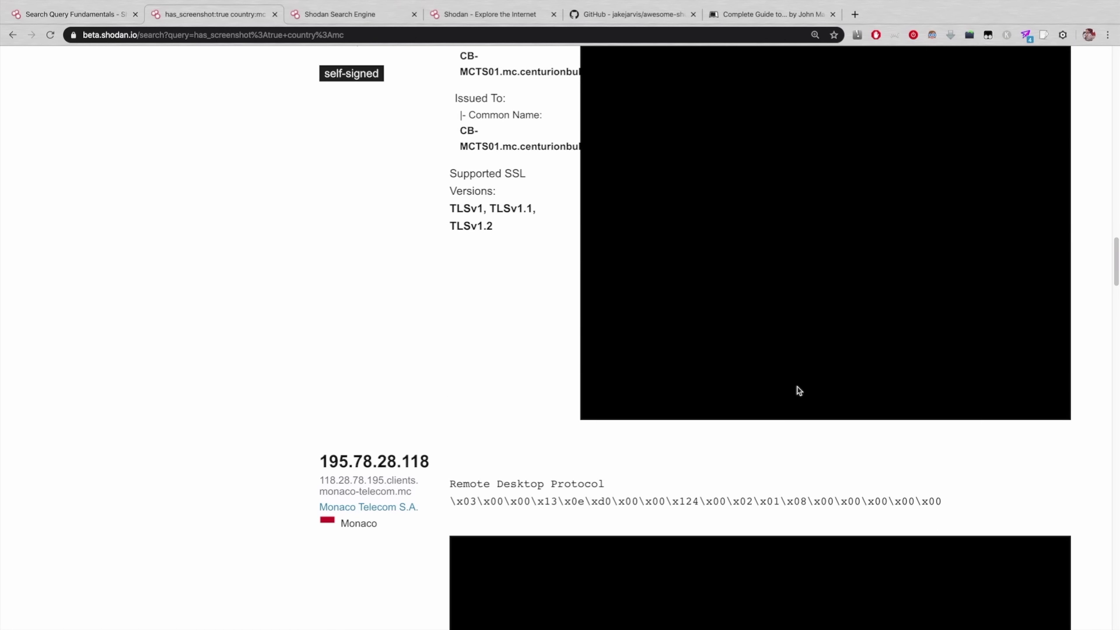
{"action": "scroll", "coordinate": [800, 390], "scroll_direction": "down", "scroll_amount": 13}
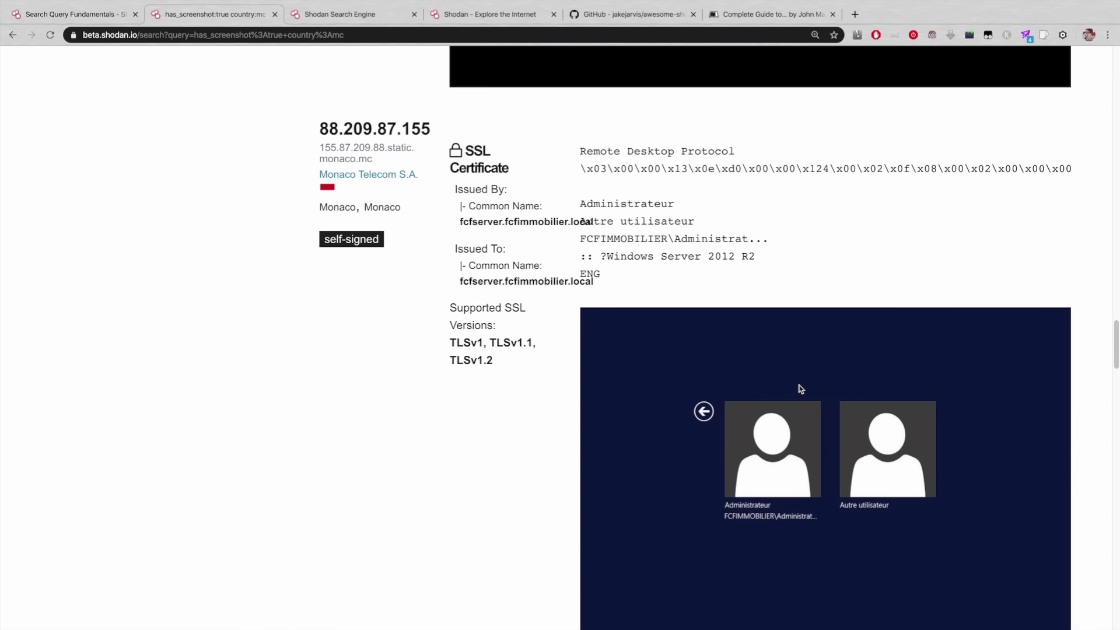
{"action": "scroll", "coordinate": [800, 388], "scroll_direction": "down", "scroll_amount": 9}
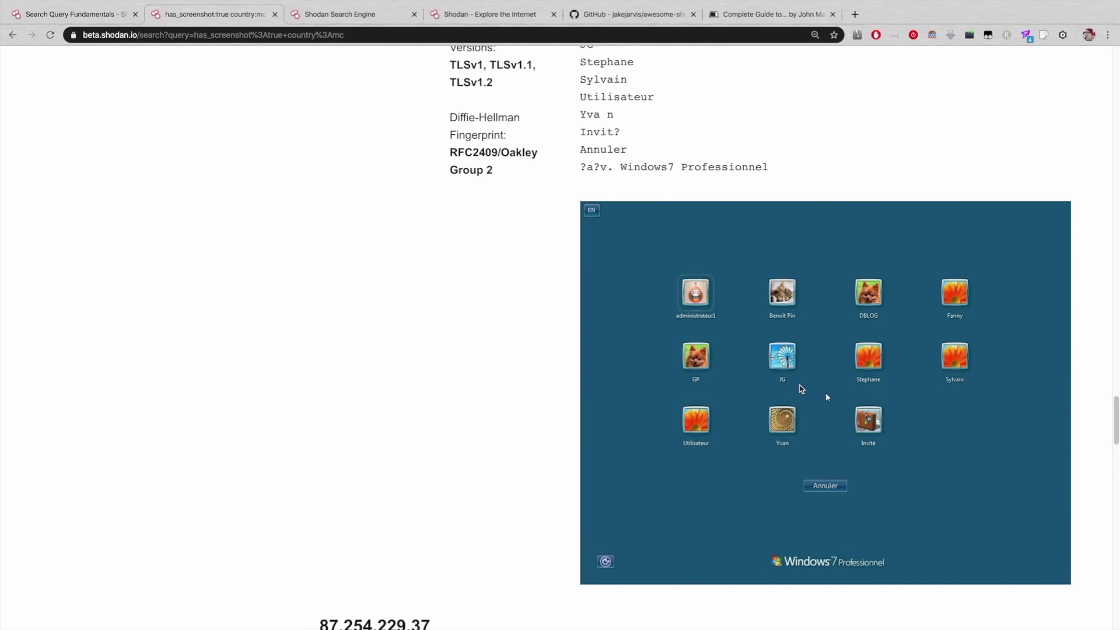
{"action": "scroll", "coordinate": [801, 389], "scroll_direction": "up", "scroll_amount": 20}
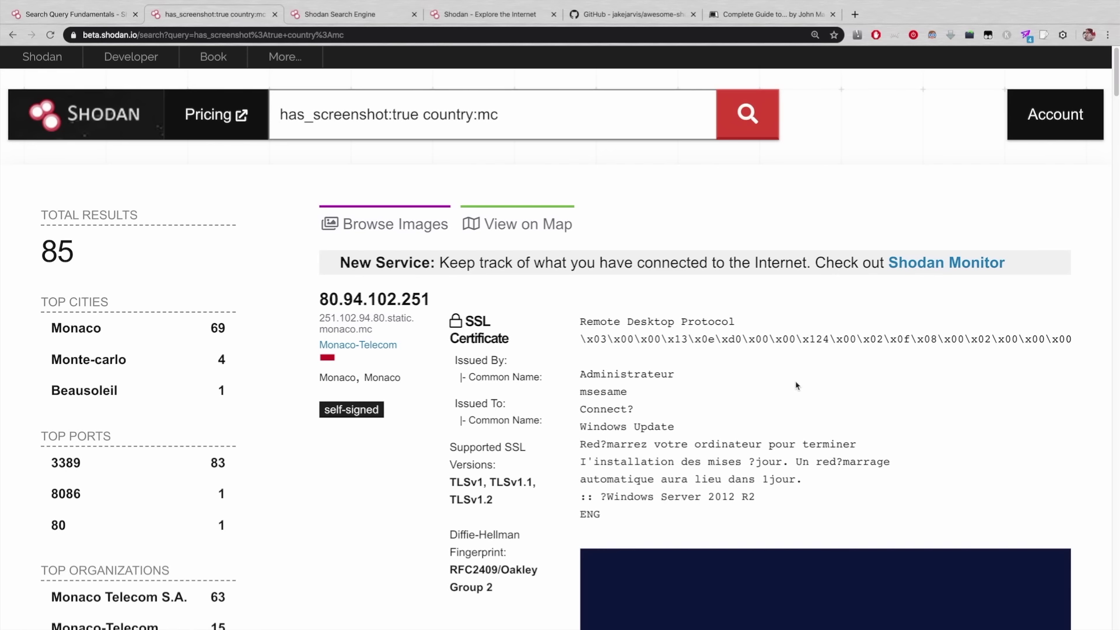
{"action": "scroll", "coordinate": [789, 393], "scroll_direction": "down", "scroll_amount": 5}
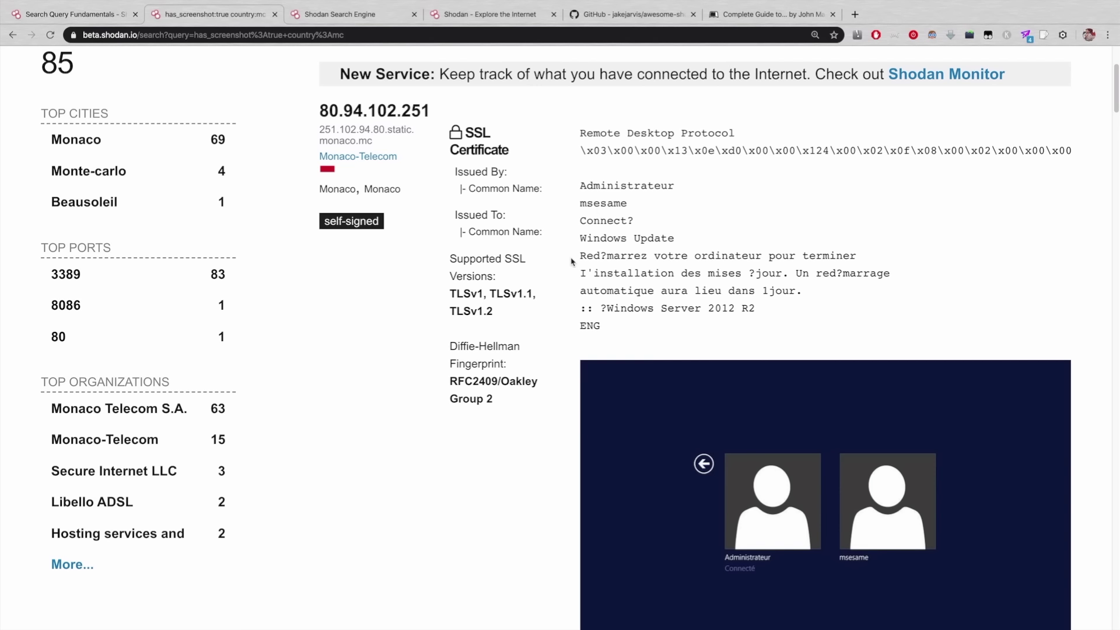
Open the first Monaco result's host page in a new tab and check its open ports
{"action": "right_click", "coordinate": [400, 115]}
{"action": "left_click", "coordinate": [418, 120]}
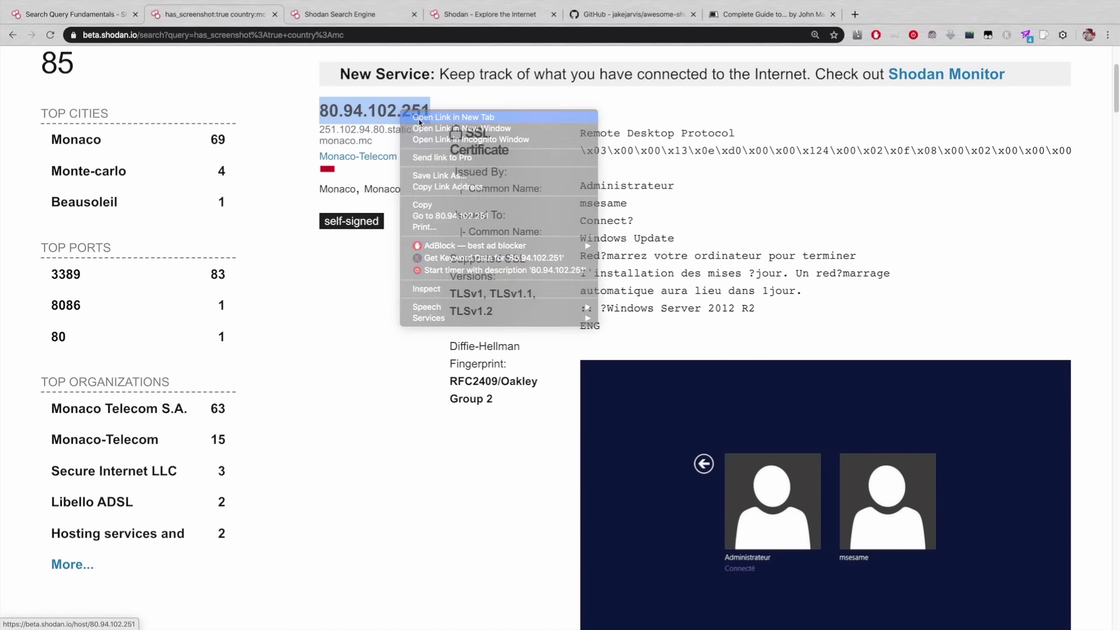
{"action": "left_click", "coordinate": [362, 14]}
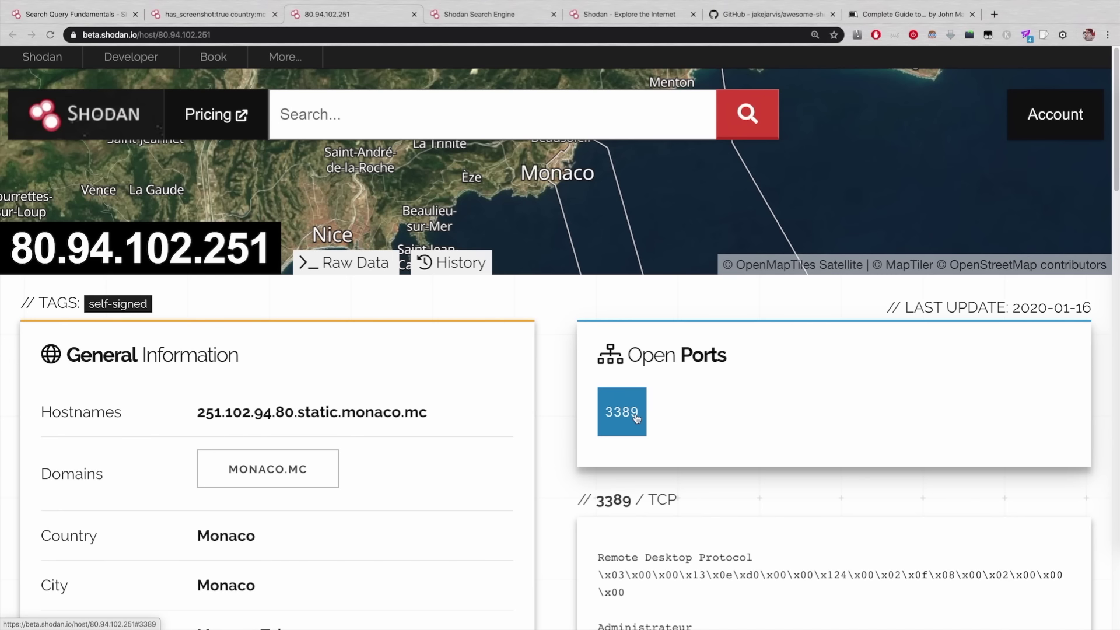
Return to the search results and append -port:3389 to the has_screenshot:true country:mc query
{"action": "left_click", "coordinate": [249, 14]}
{"action": "scroll", "coordinate": [534, 286], "scroll_direction": "up", "scroll_amount": 2}
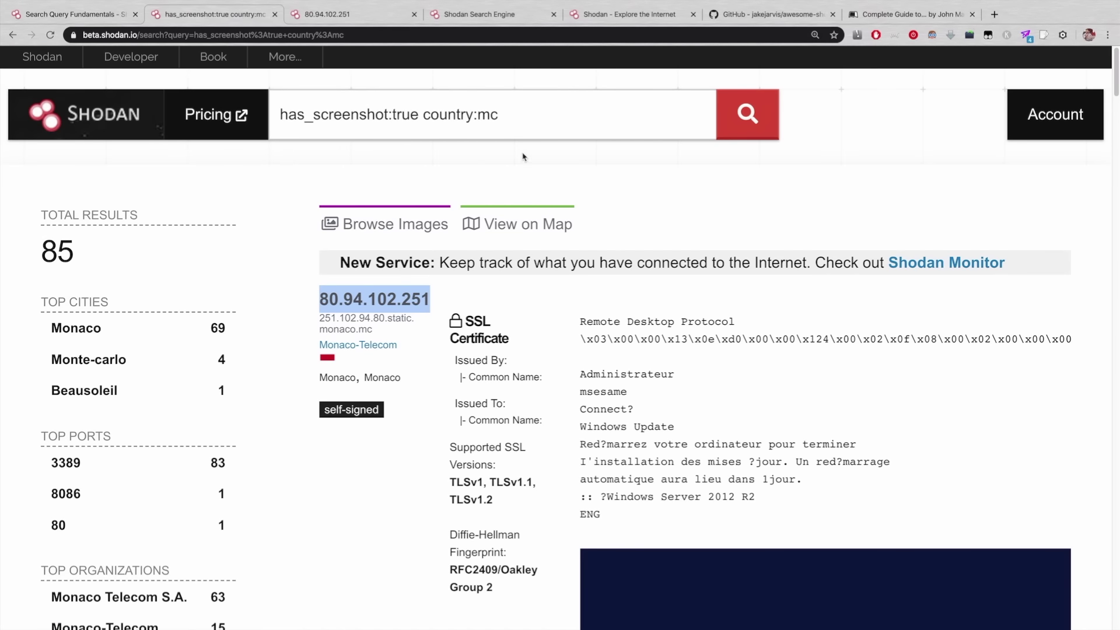
{"action": "left_click", "coordinate": [558, 124]}
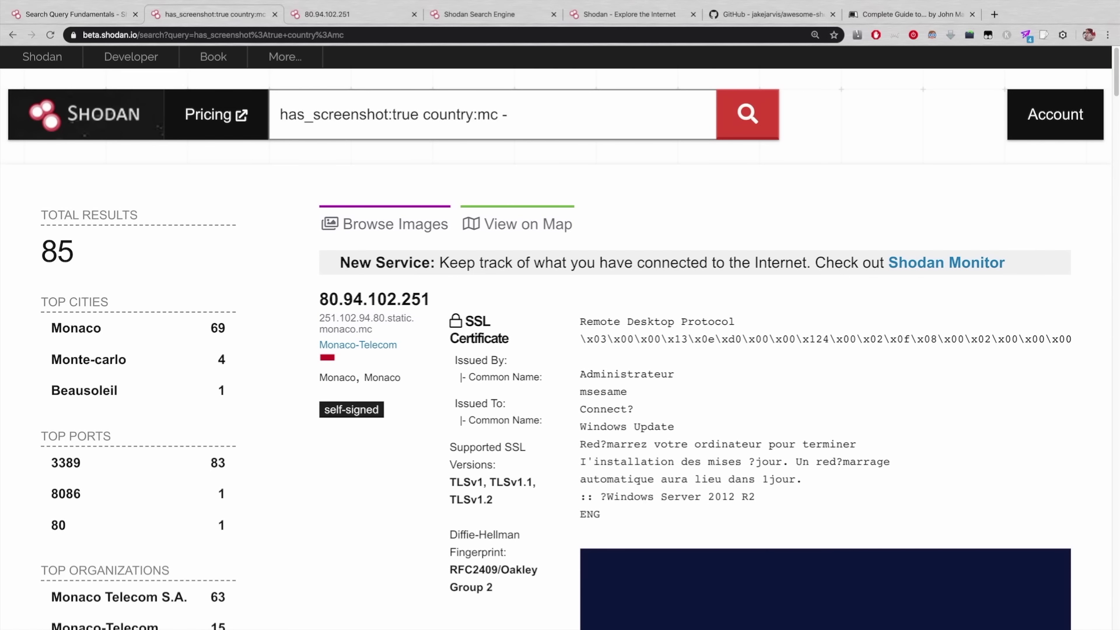
{"action": "type", "text": "-port:"}
{"action": "key", "text": "ctrl+Tab"}
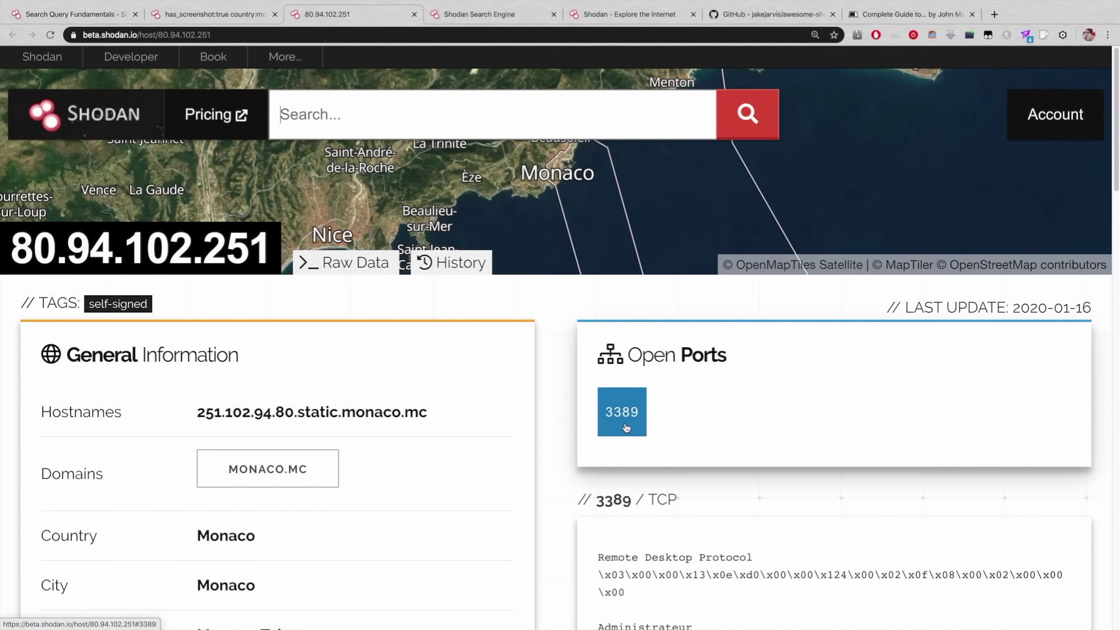
{"action": "key", "text": "ctrl+shift+Tab"}
{"action": "type", "text": "3"}
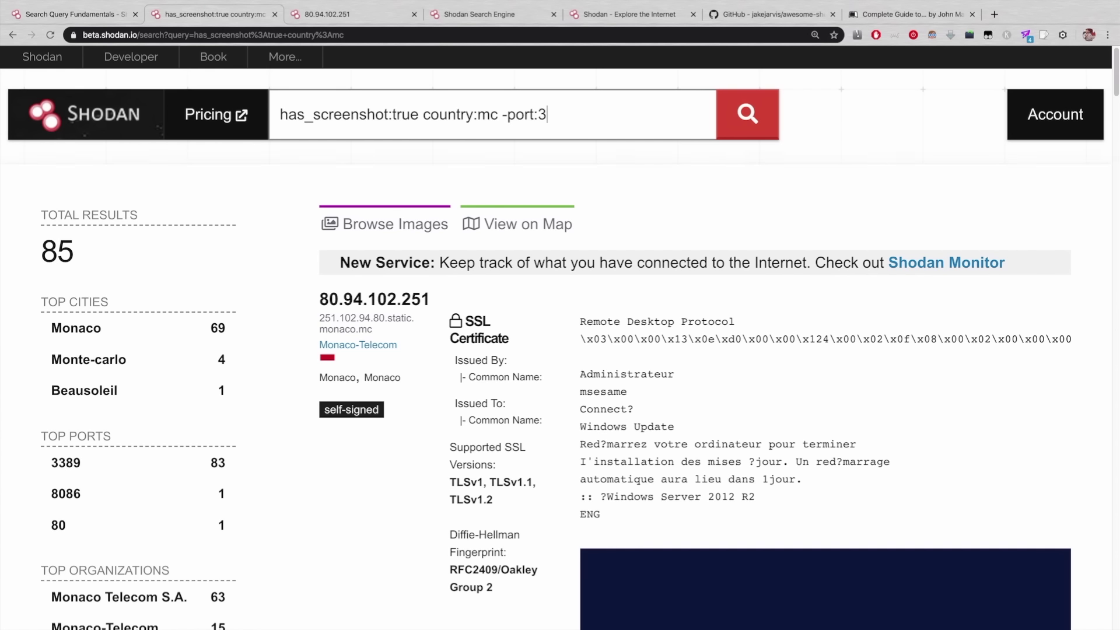
{"action": "type", "text": "389"}
Find the port filter among the General entries of the filter reference
{"action": "left_click", "coordinate": [498, 22]}
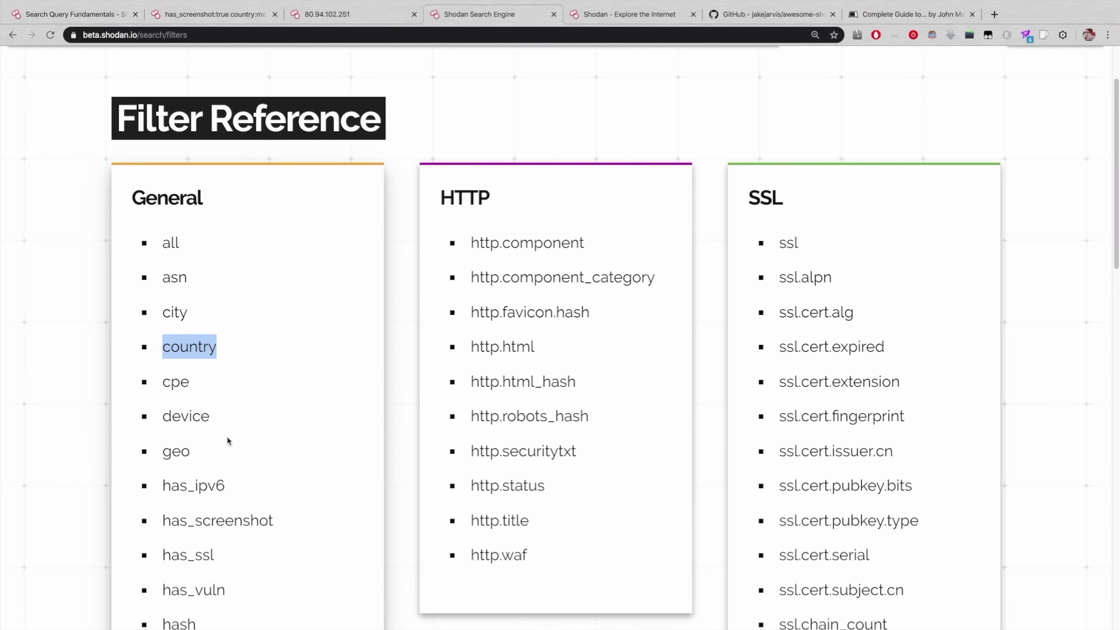
{"action": "scroll", "coordinate": [228, 441], "scroll_direction": "down", "scroll_amount": 5}
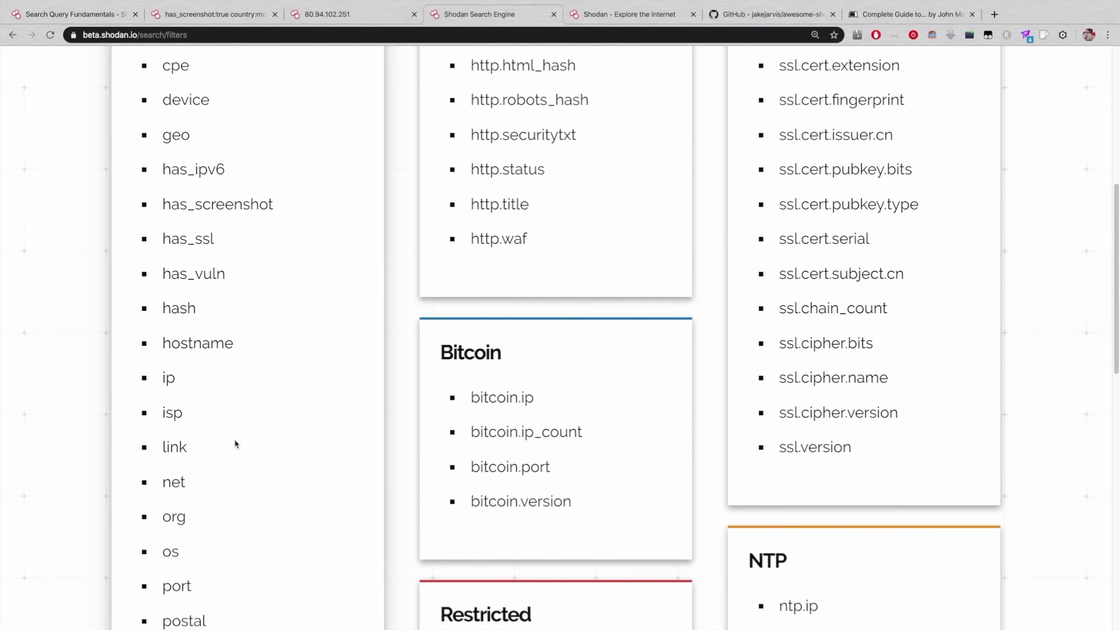
{"action": "double_click", "coordinate": [178, 579]}
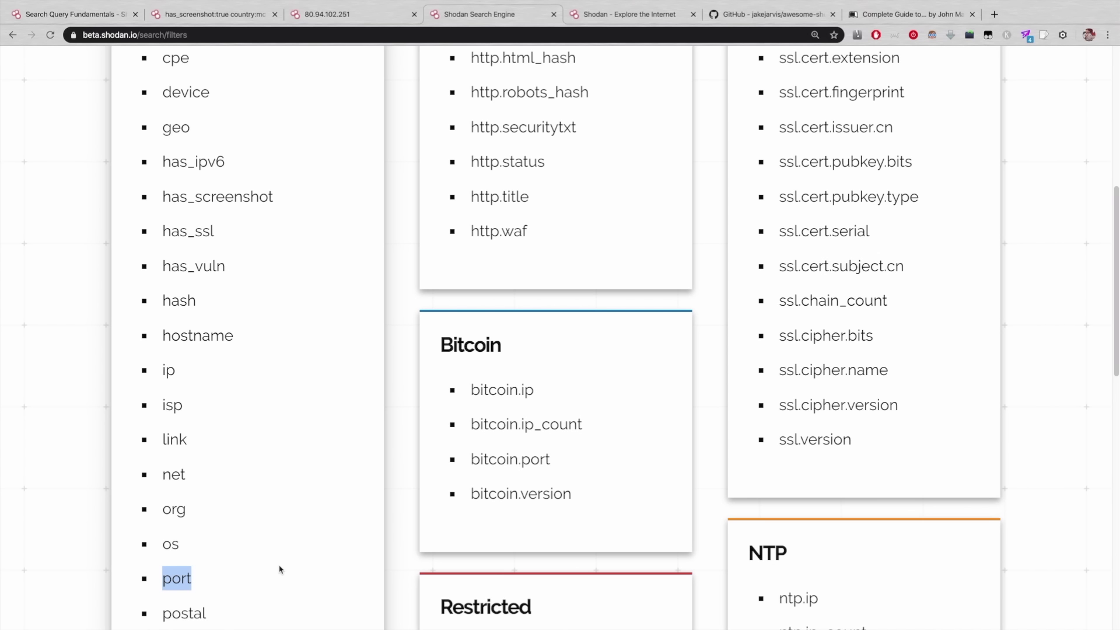
Return to the query has_screenshot:true country:mc -port:3389, review its filters and run the search
{"action": "key", "text": "ctrl+shift+Tab"}
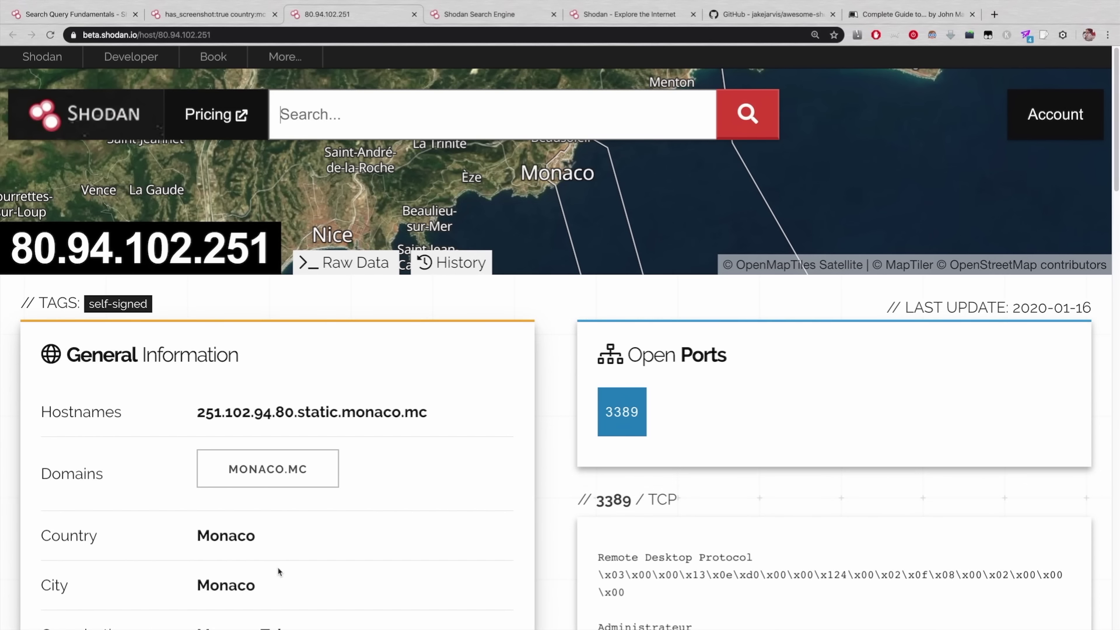
{"action": "key", "text": "ctrl+shift+Tab"}
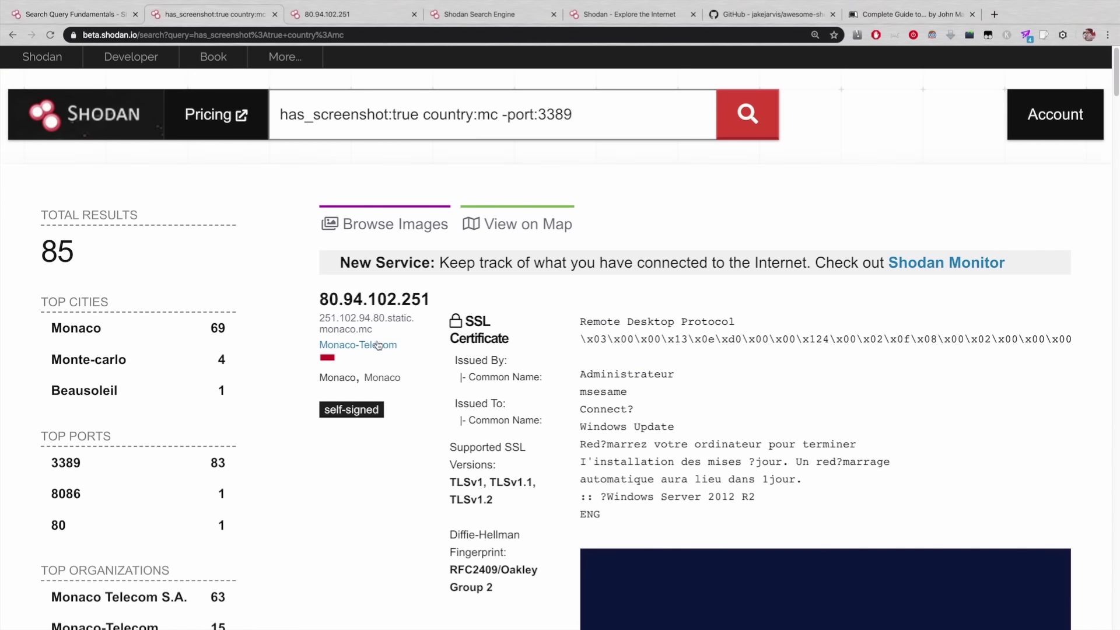
{"action": "left_click_drag", "start_coordinate": [295, 114], "coordinate": [413, 115]}
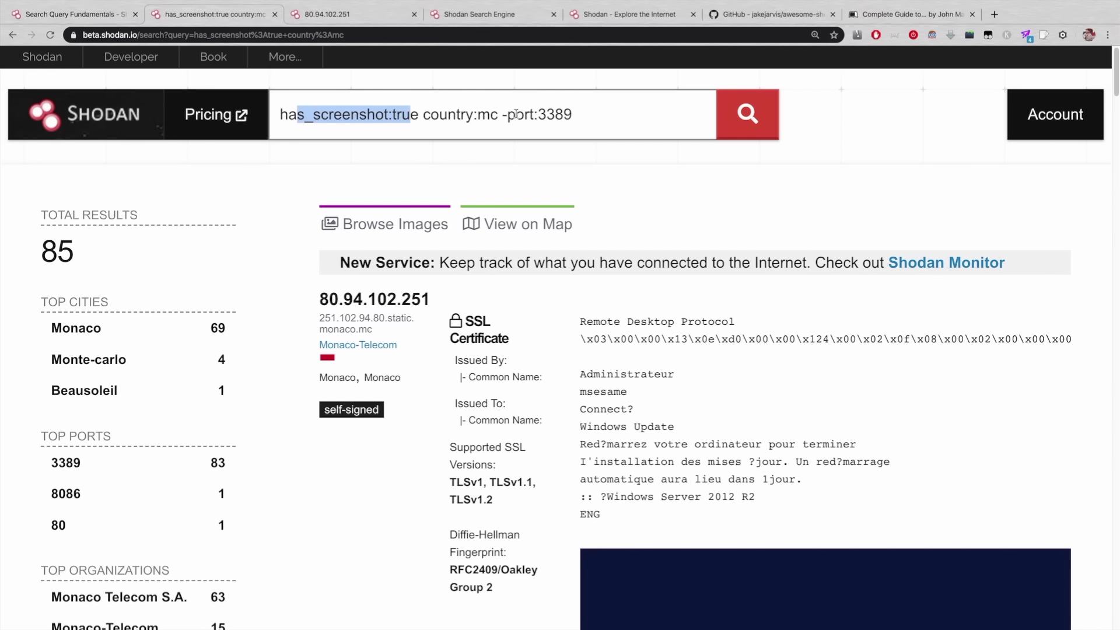
{"action": "left_click_drag", "start_coordinate": [501, 114], "coordinate": [579, 116]}
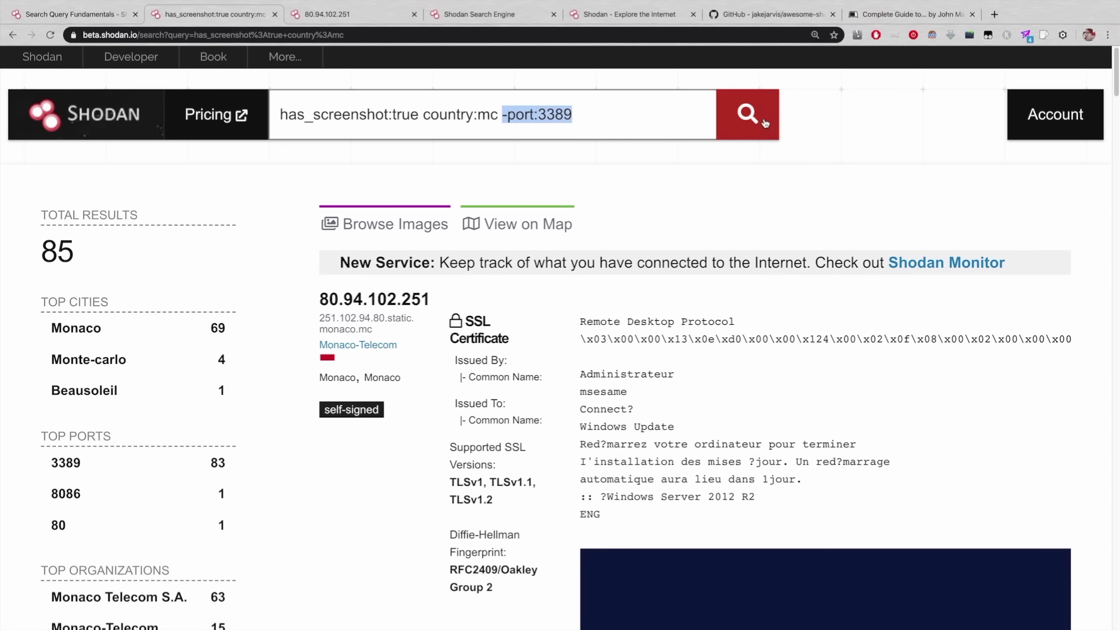
{"action": "left_click", "coordinate": [746, 113]}
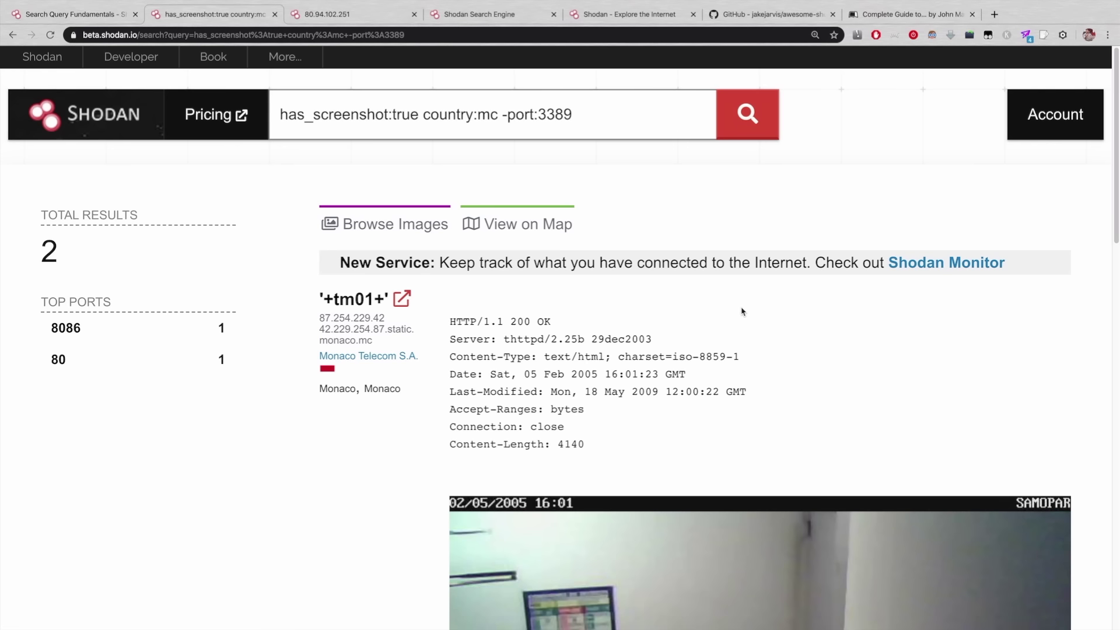
Examine the camera screenshots in the filtered results and view the AXIS M1054 Network Camera's live page before closing it
{"action": "scroll", "coordinate": [502, 440], "scroll_direction": "down", "scroll_amount": 10}
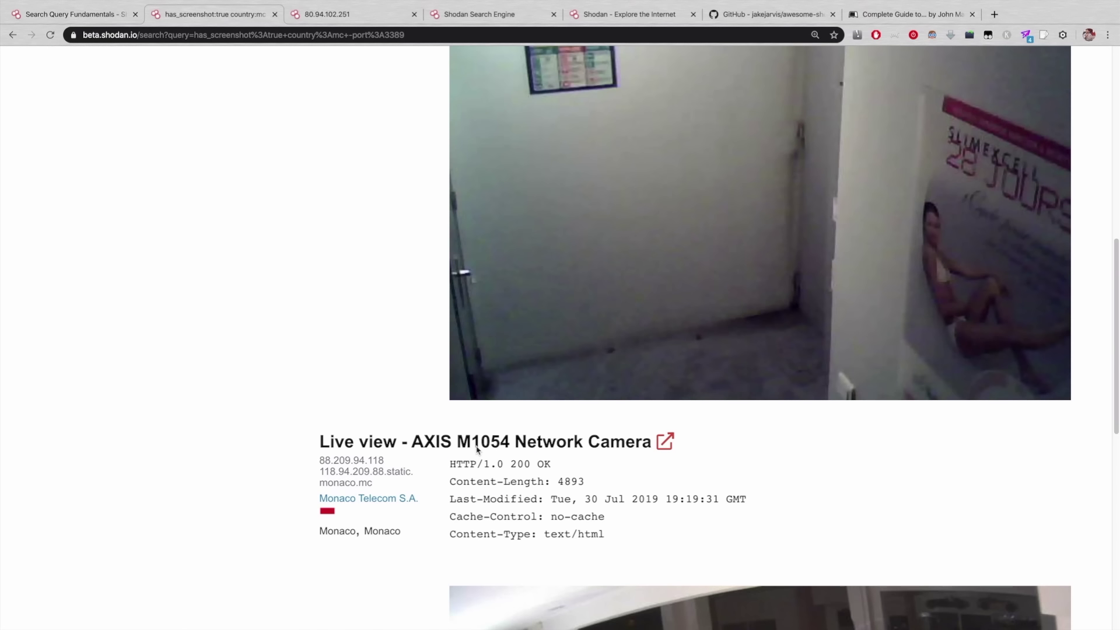
{"action": "scroll", "coordinate": [344, 458], "scroll_direction": "down", "scroll_amount": 1}
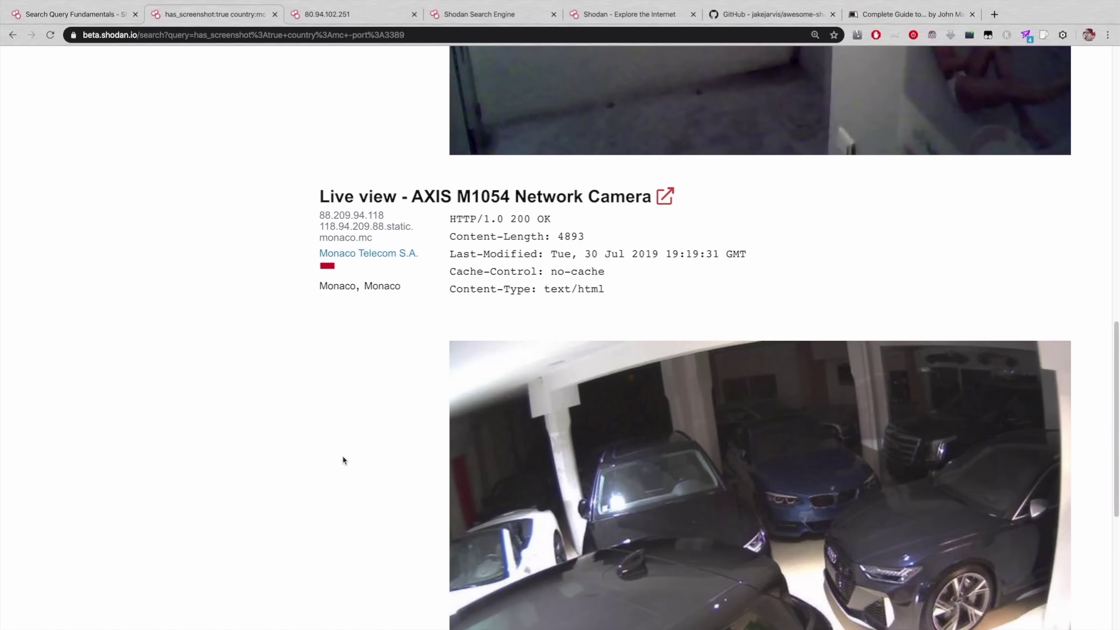
{"action": "scroll", "coordinate": [344, 458], "scroll_direction": "down", "scroll_amount": 3}
{"action": "scroll", "coordinate": [344, 470], "scroll_direction": "down", "scroll_amount": 1}
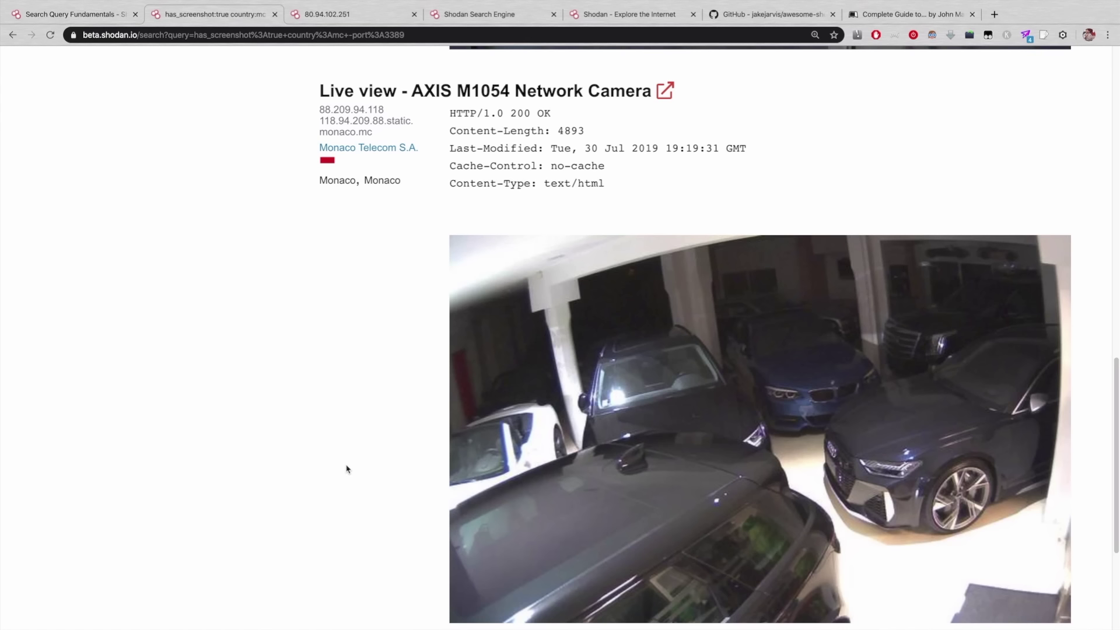
{"action": "left_click", "coordinate": [665, 90]}
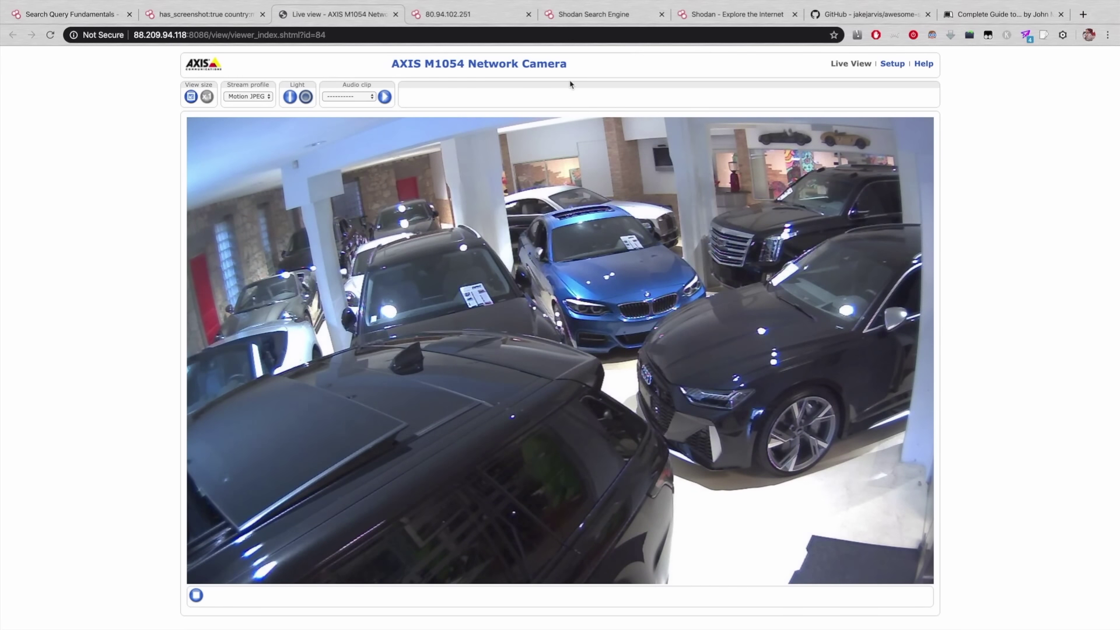
{"action": "left_click", "coordinate": [395, 14]}
Show the filtered results on the map and inspect the host marker in Monaco
{"action": "scroll", "coordinate": [406, 418], "scroll_direction": "up", "scroll_amount": 6}
{"action": "scroll", "coordinate": [406, 417], "scroll_direction": "up", "scroll_amount": 9}
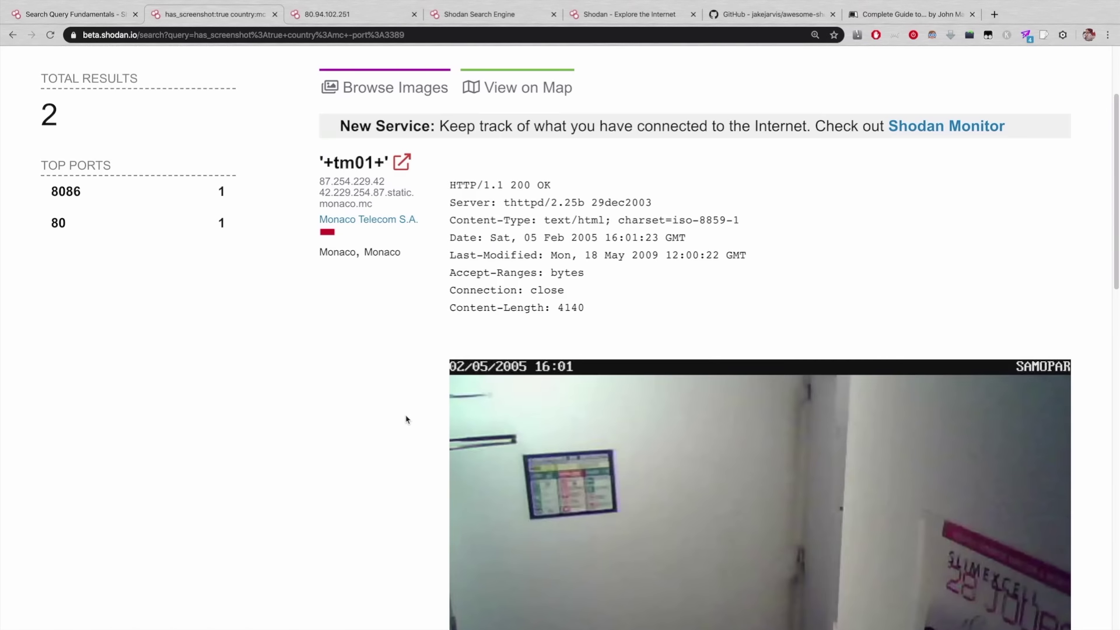
{"action": "left_click", "coordinate": [518, 236]}
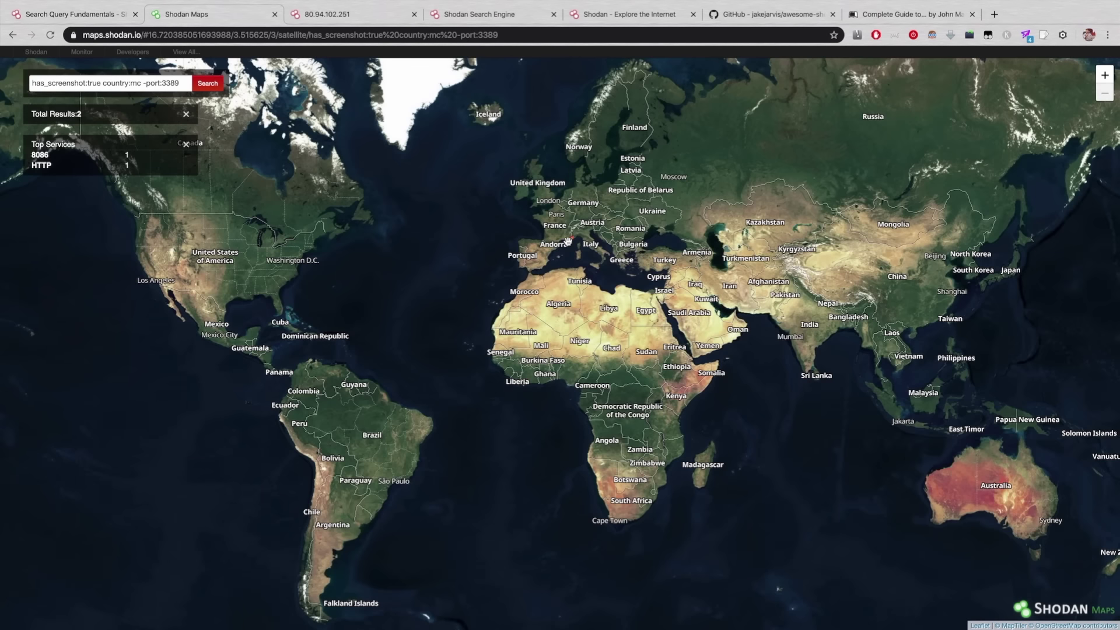
{"action": "scroll", "coordinate": [569, 240], "scroll_direction": "up", "scroll_amount": 3}
{"action": "scroll", "coordinate": [571, 240], "scroll_direction": "up", "scroll_amount": 1}
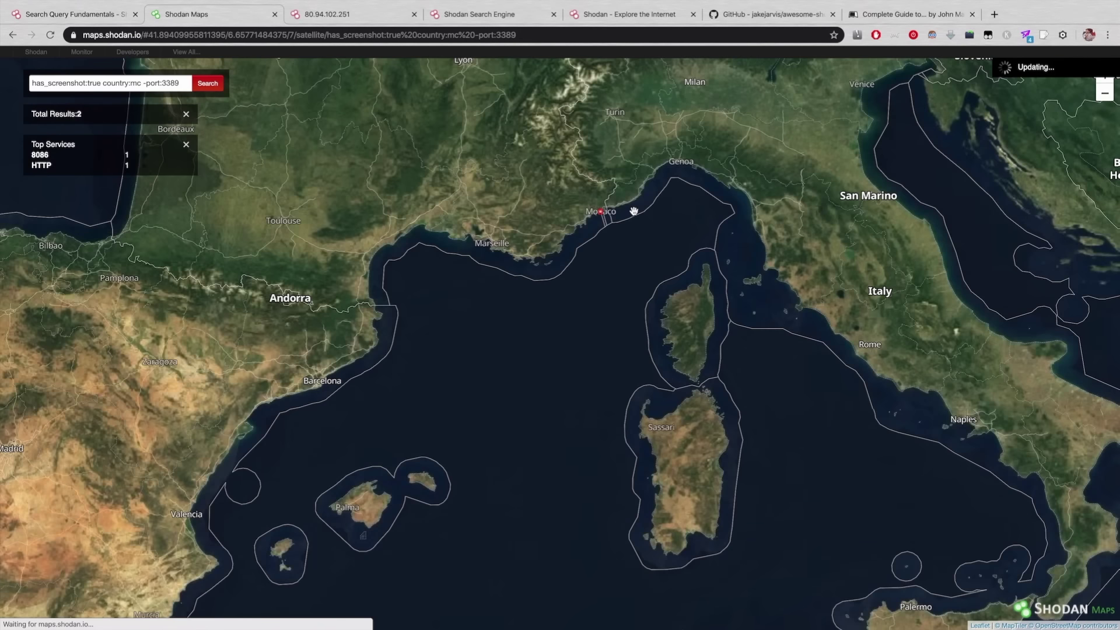
{"action": "scroll", "coordinate": [545, 280], "scroll_direction": "up", "scroll_amount": 5}
{"action": "scroll", "coordinate": [543, 266], "scroll_direction": "up", "scroll_amount": 1}
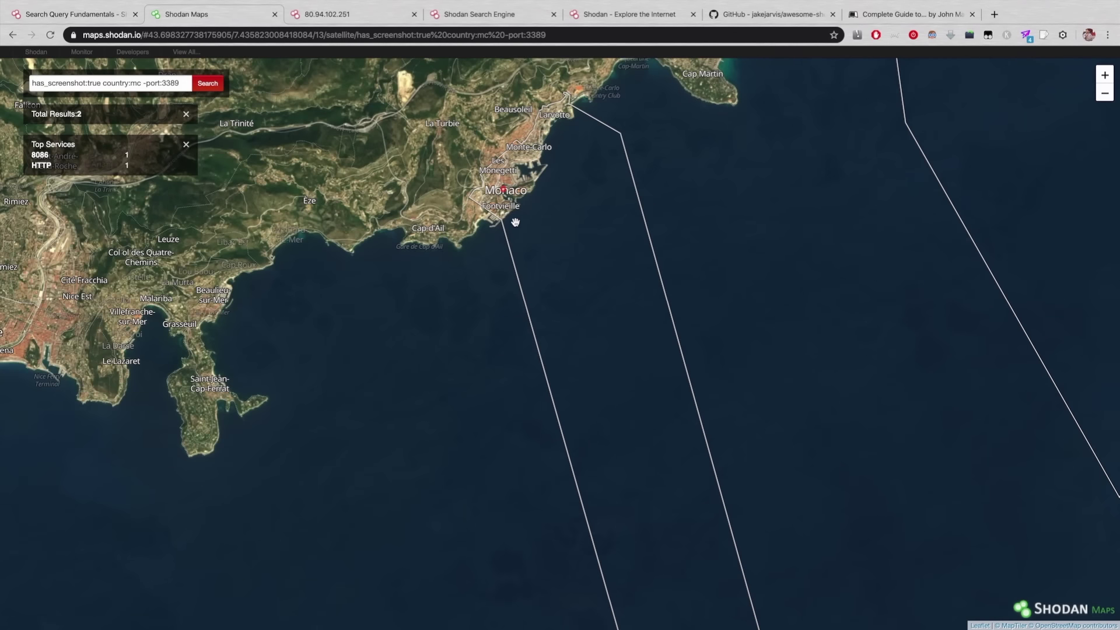
{"action": "left_click", "coordinate": [505, 192]}
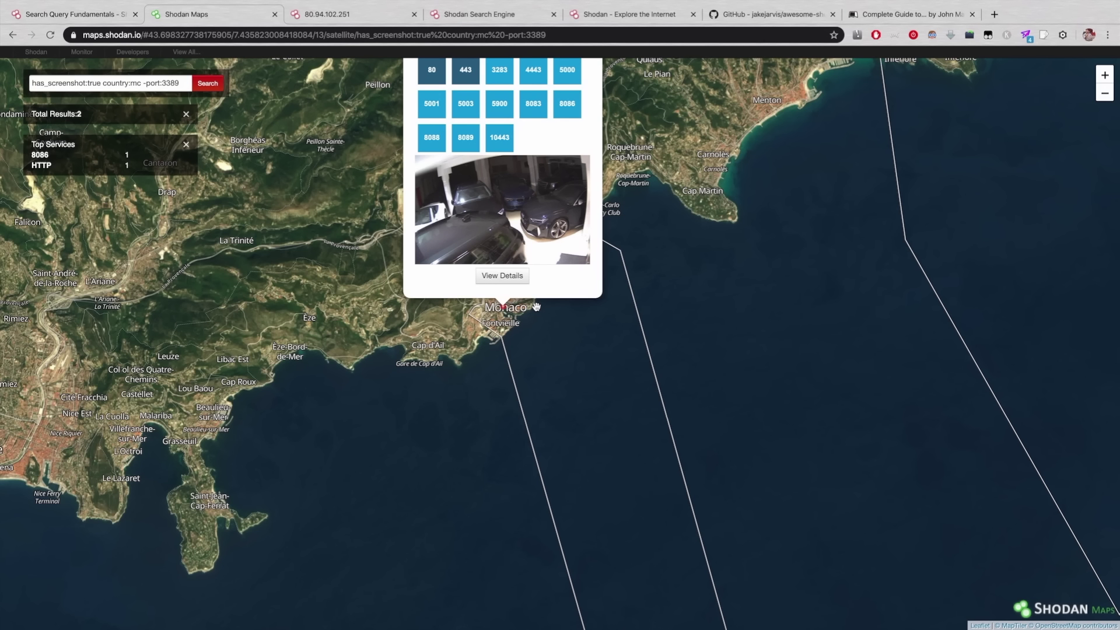
Go back from the map to the results list for has_screenshot:true country:mc -port:3389
{"action": "left_click", "coordinate": [12, 34]}
{"action": "left_click", "coordinate": [12, 34]}
{"action": "left_click", "coordinate": [12, 34]}
{"action": "left_click", "coordinate": [12, 34]}
{"action": "left_click", "coordinate": [12, 35]}
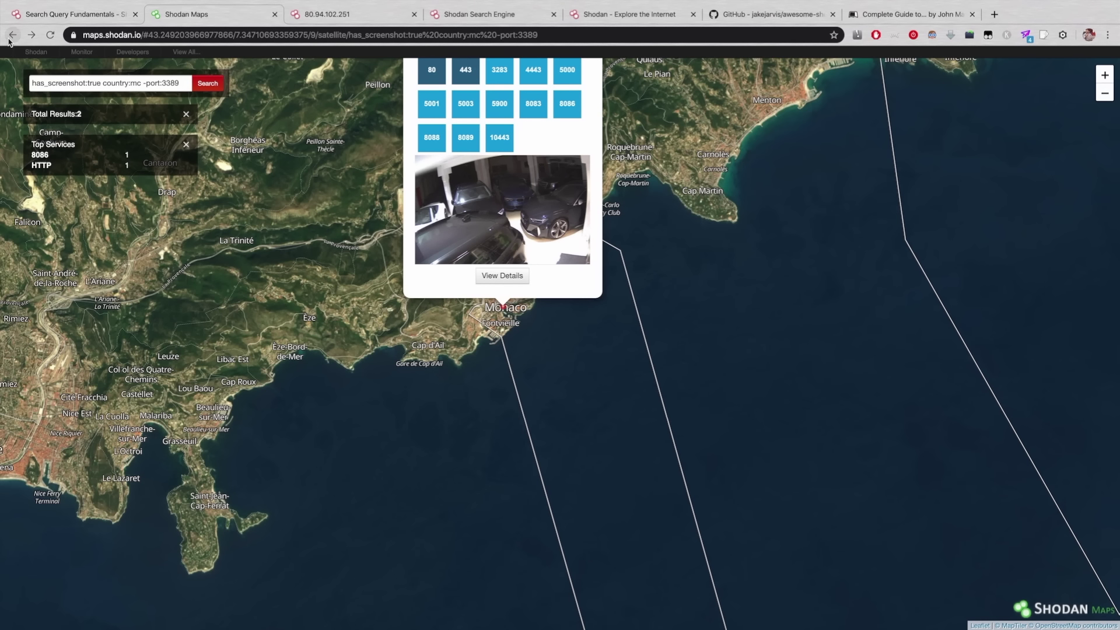
{"action": "left_click", "coordinate": [12, 35]}
{"action": "left_click", "coordinate": [12, 34]}
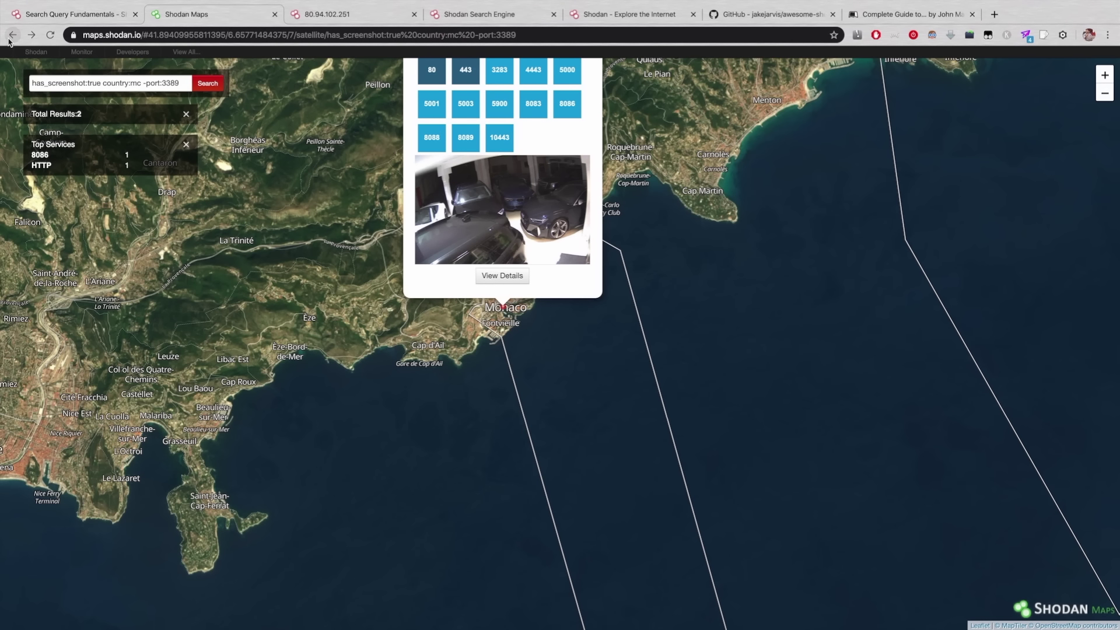
{"action": "left_click", "coordinate": [12, 34]}
{"action": "left_click", "coordinate": [11, 35]}
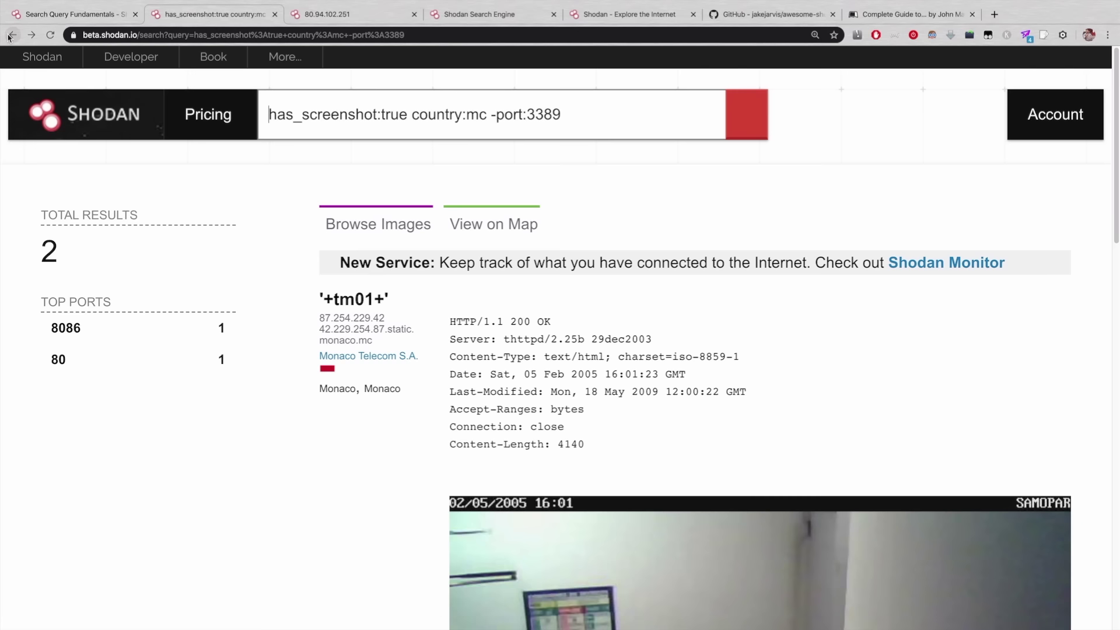
Open the host details page of the AXIS M1054 Network Camera result
{"action": "scroll", "coordinate": [387, 543], "scroll_direction": "down", "scroll_amount": 10}
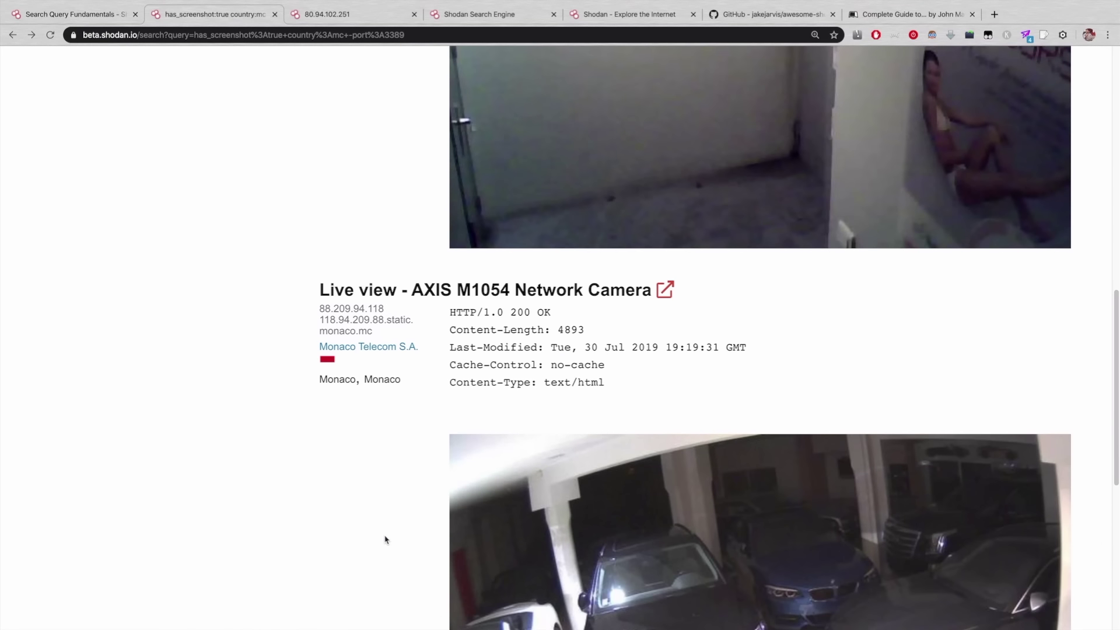
{"action": "scroll", "coordinate": [389, 541], "scroll_direction": "down", "scroll_amount": 2}
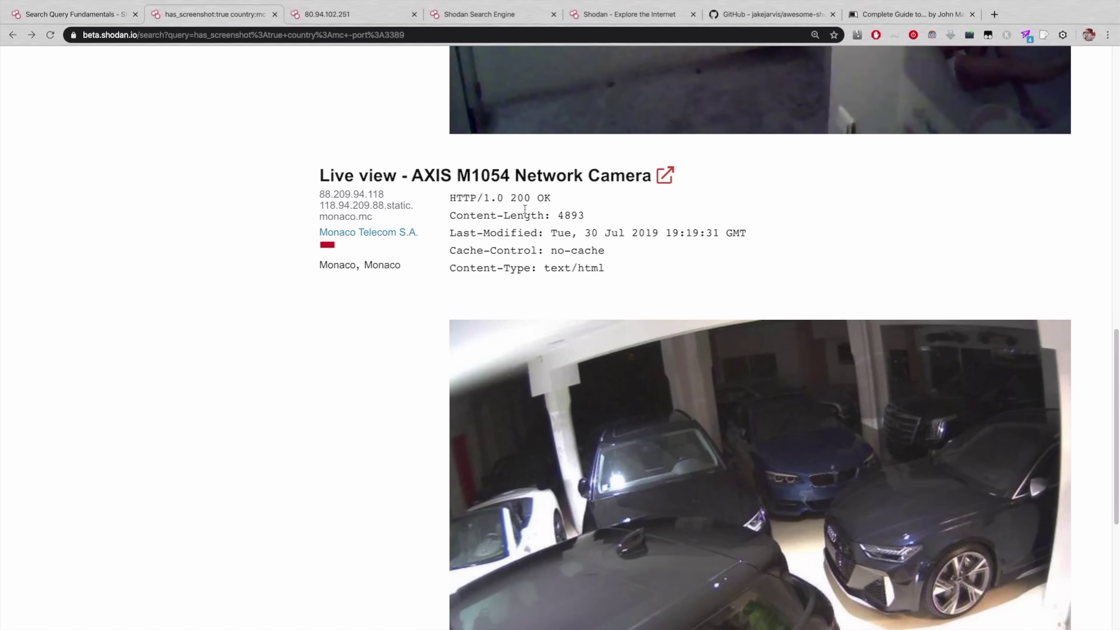
{"action": "left_click", "coordinate": [426, 183]}
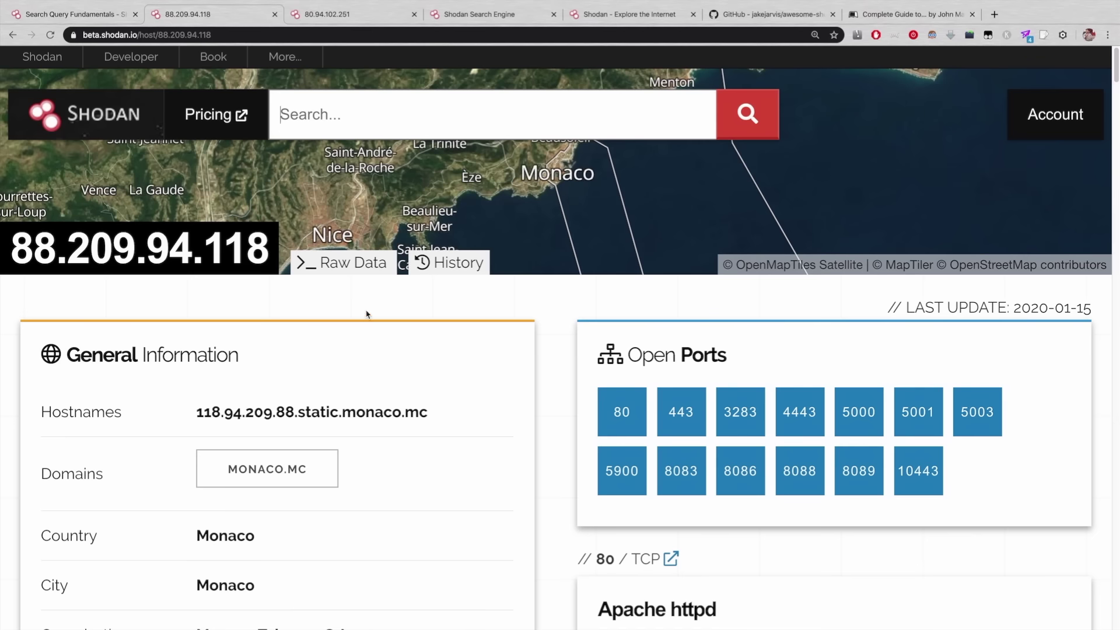
Open the camera host's raw data and examine its properties, from the general fields through the http and location sections
{"action": "left_click", "coordinate": [349, 263]}
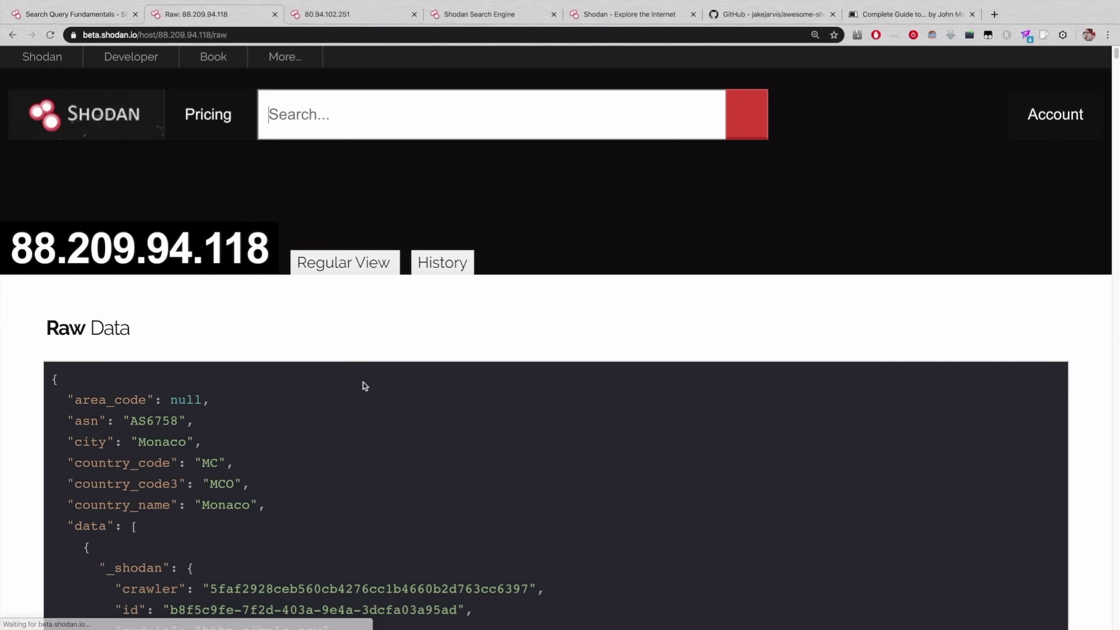
{"action": "scroll", "coordinate": [402, 469], "scroll_direction": "down", "scroll_amount": 3}
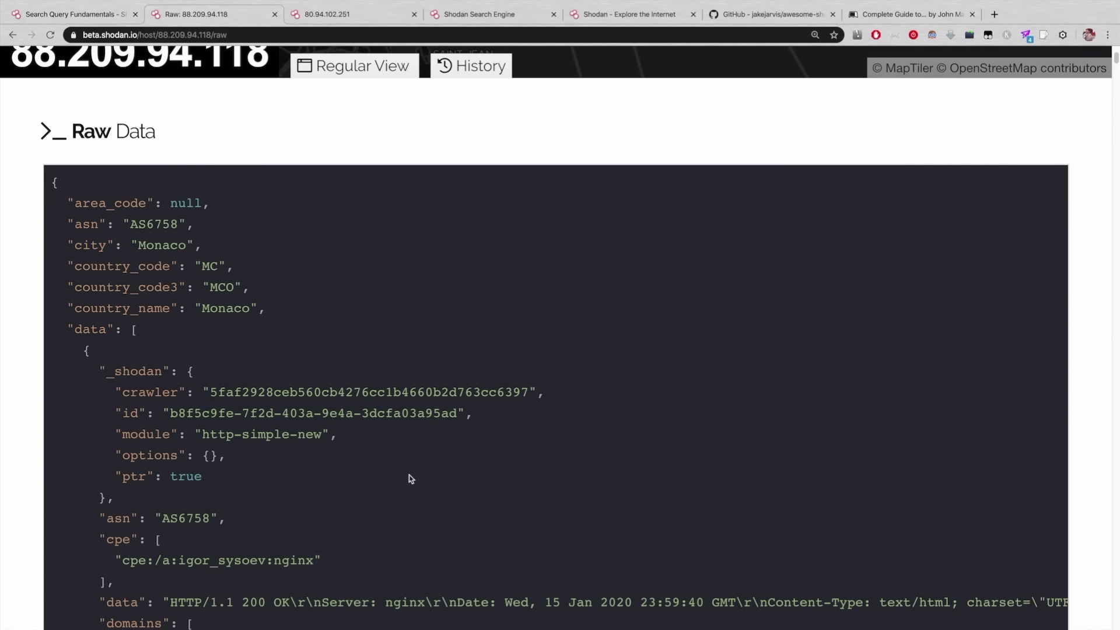
{"action": "scroll", "coordinate": [411, 479], "scroll_direction": "down", "scroll_amount": 1}
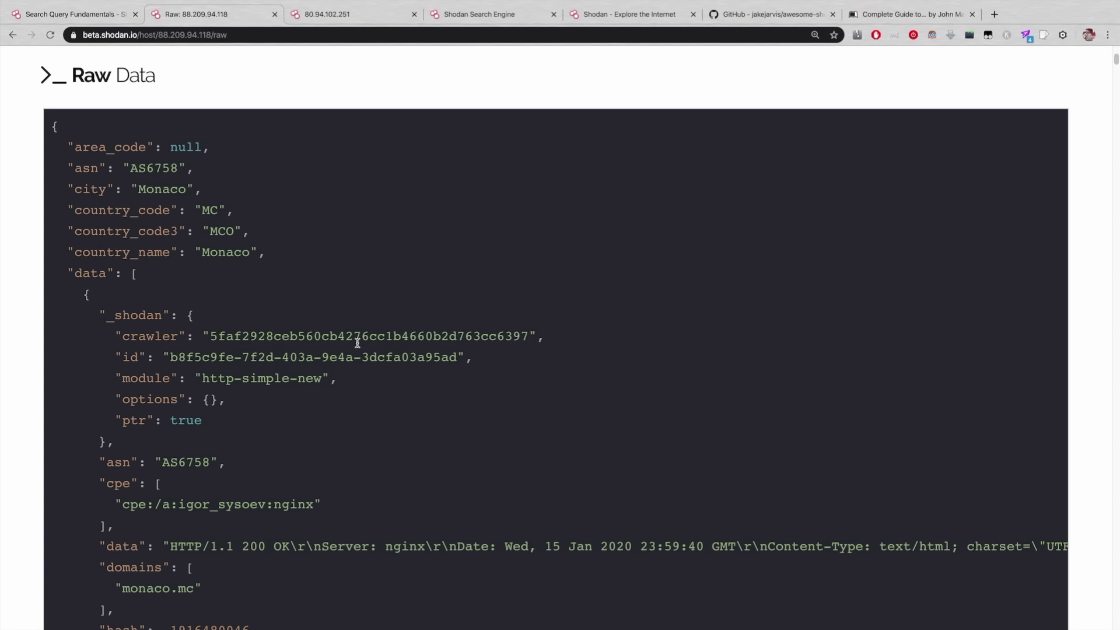
{"action": "scroll", "coordinate": [376, 404], "scroll_direction": "down", "scroll_amount": 1}
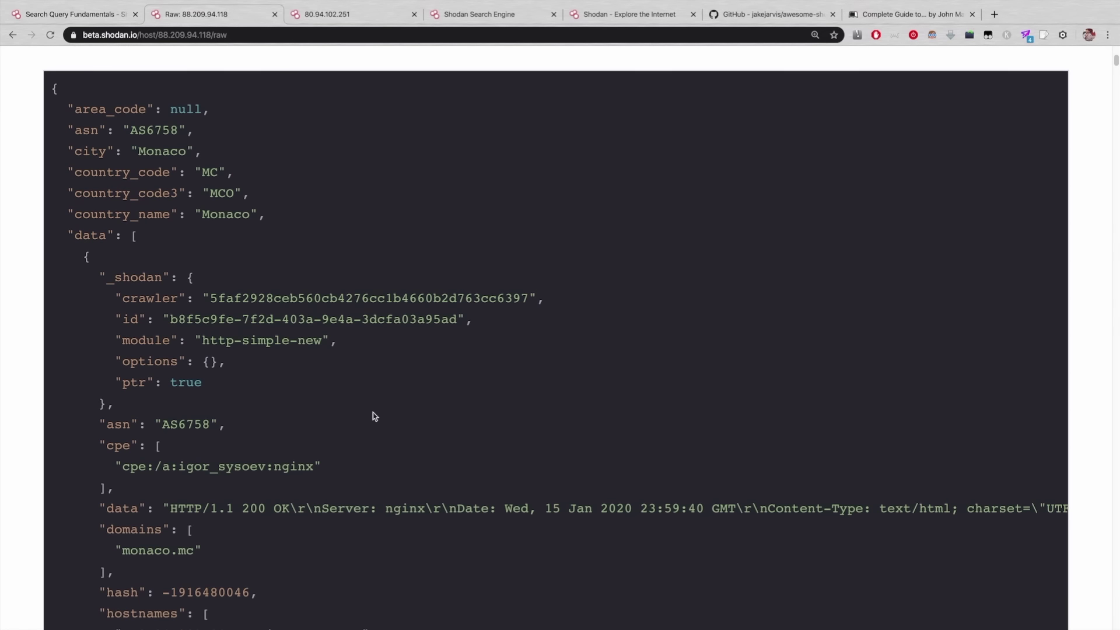
{"action": "scroll", "coordinate": [374, 408], "scroll_direction": "down", "scroll_amount": 7}
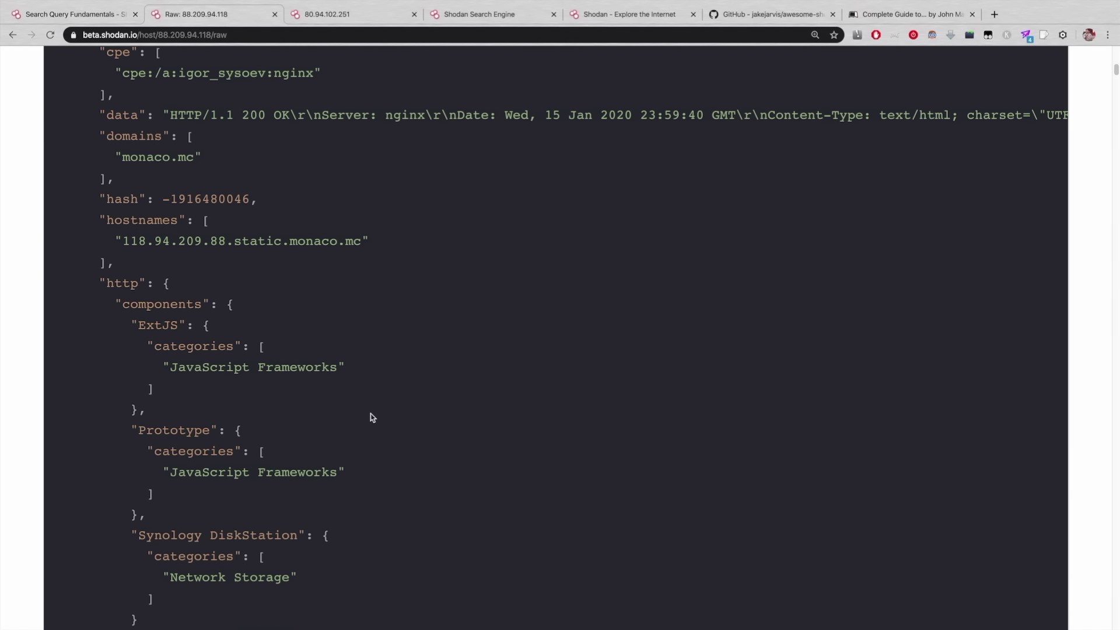
{"action": "scroll", "coordinate": [373, 413], "scroll_direction": "down", "scroll_amount": 6}
{"action": "scroll", "coordinate": [369, 414], "scroll_direction": "down", "scroll_amount": 4}
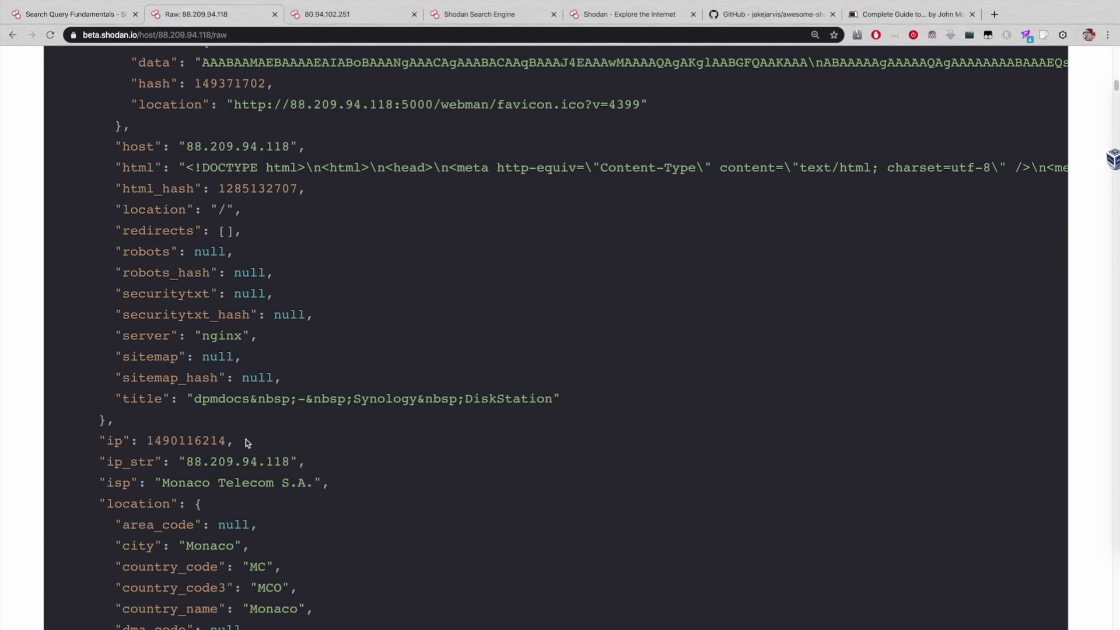
Examine the title, html and host properties in the raw data's http section, and look through the data that follows
{"action": "left_click_drag", "start_coordinate": [193, 399], "coordinate": [547, 397]}
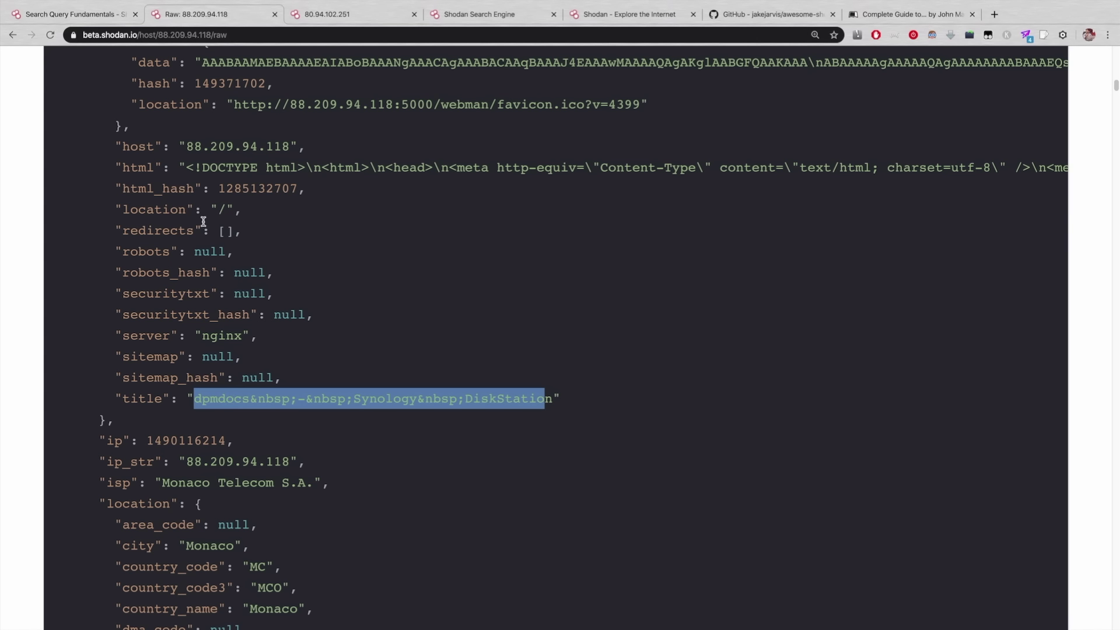
{"action": "double_click", "coordinate": [138, 167]}
{"action": "double_click", "coordinate": [137, 146]}
{"action": "scroll", "coordinate": [313, 454], "scroll_direction": "down", "scroll_amount": 10}
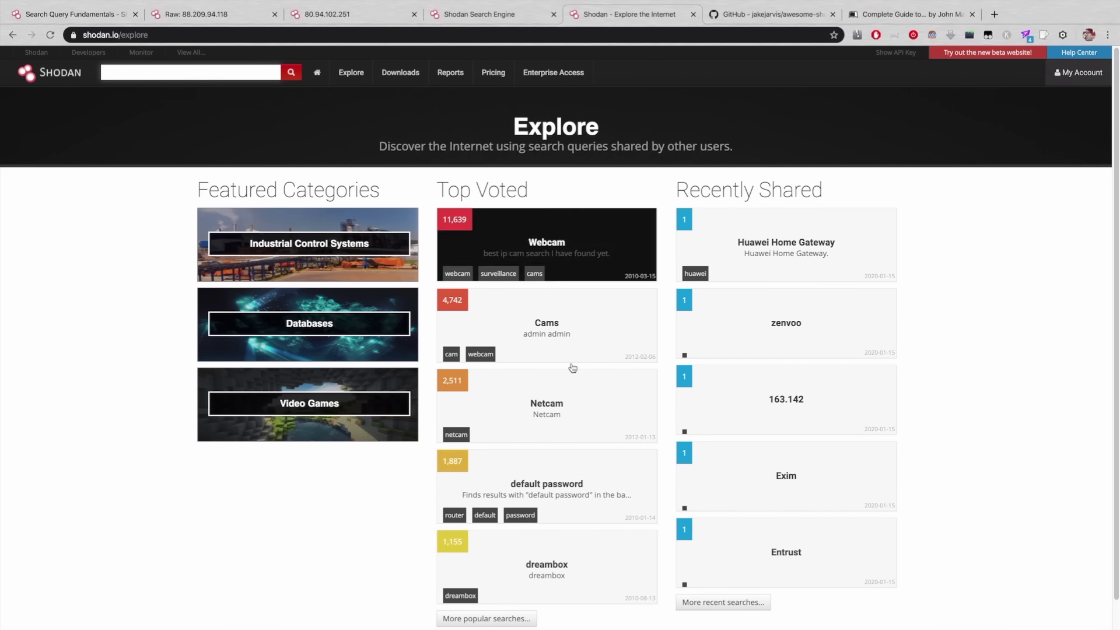
Look over the featured categories, top-voted searches and recently shared searches on Shodan's Explore page
{"action": "scroll", "coordinate": [569, 409], "scroll_direction": "down", "scroll_amount": 1}
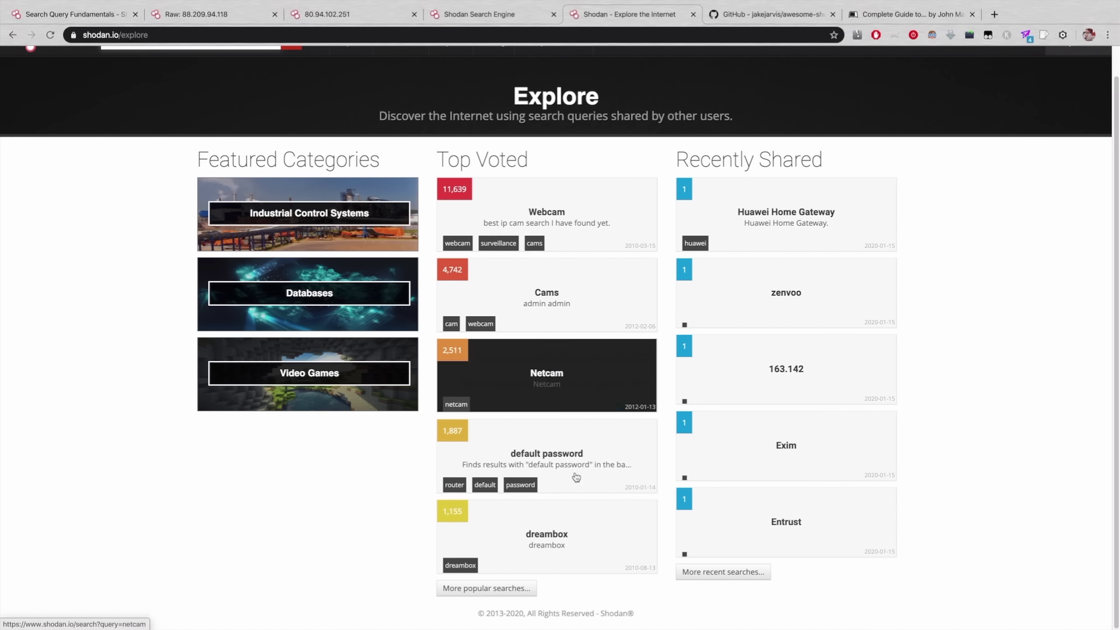
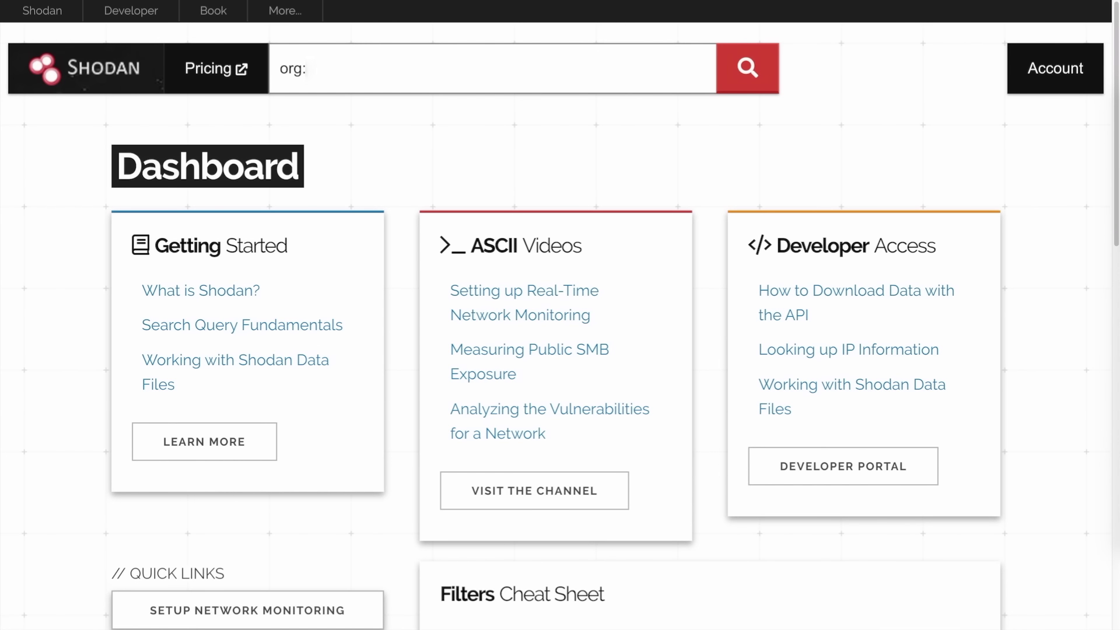
Search for an organization's hosts with the org: filter and review the top ports, products and operating systems
{"action": "type", "text": "unit"}
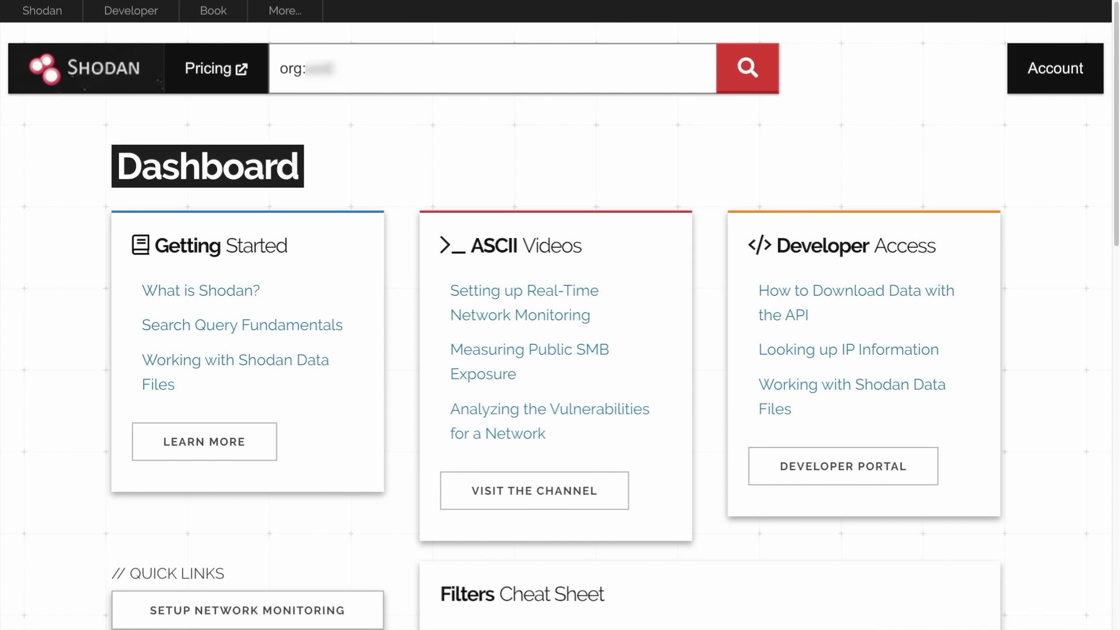
{"action": "key", "text": "Return"}
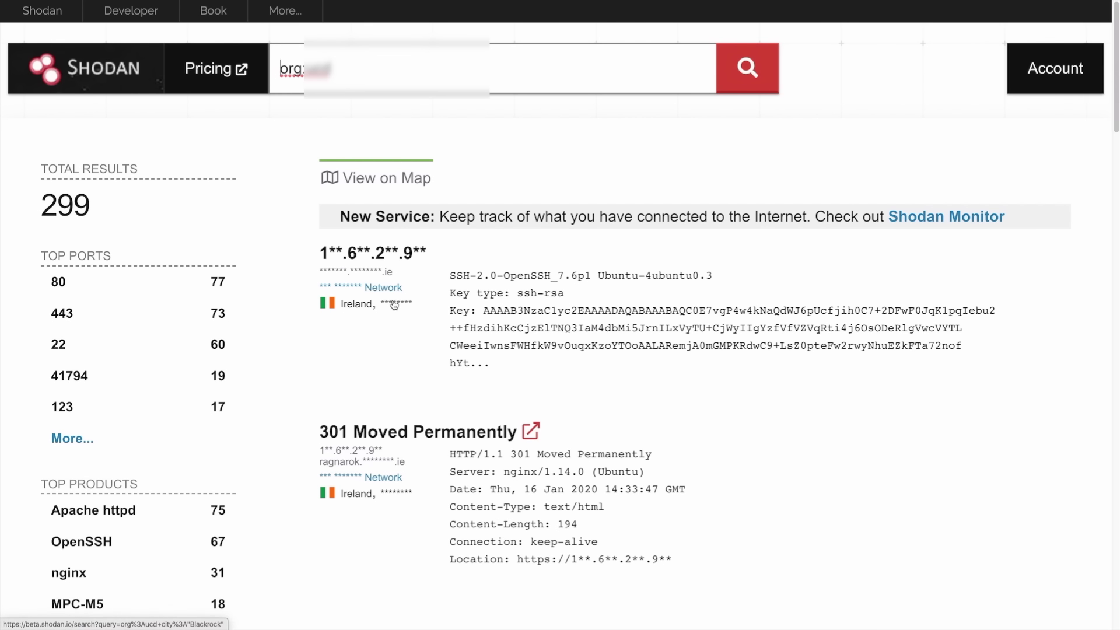
{"action": "scroll", "coordinate": [72, 168], "scroll_direction": "down", "scroll_amount": 1}
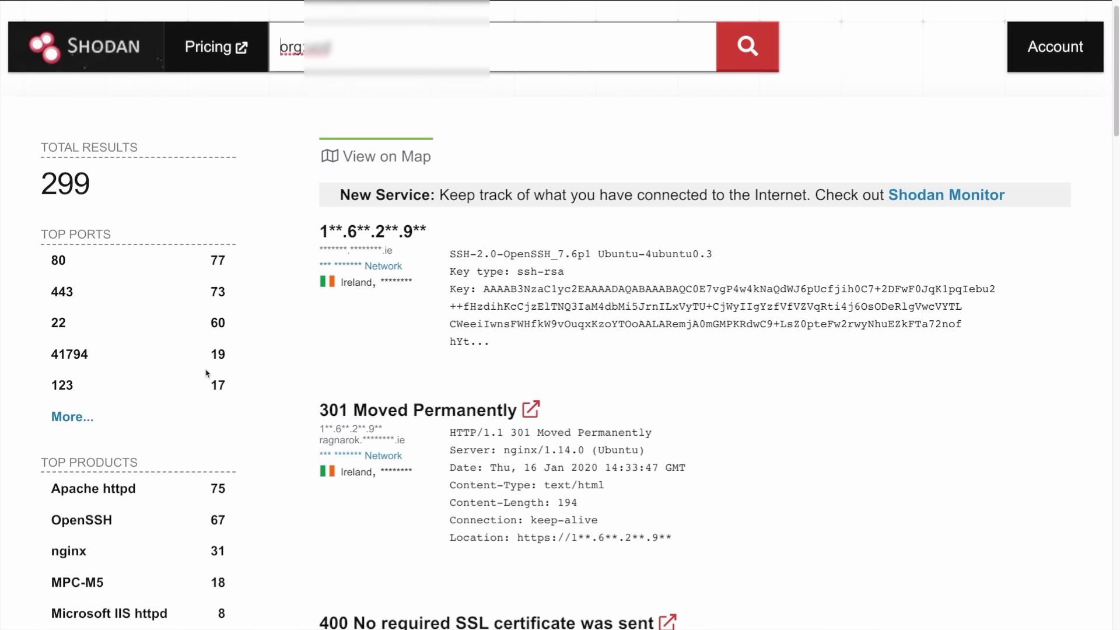
{"action": "scroll", "coordinate": [203, 359], "scroll_direction": "down", "scroll_amount": 3}
{"action": "scroll", "coordinate": [205, 354], "scroll_direction": "down", "scroll_amount": 2}
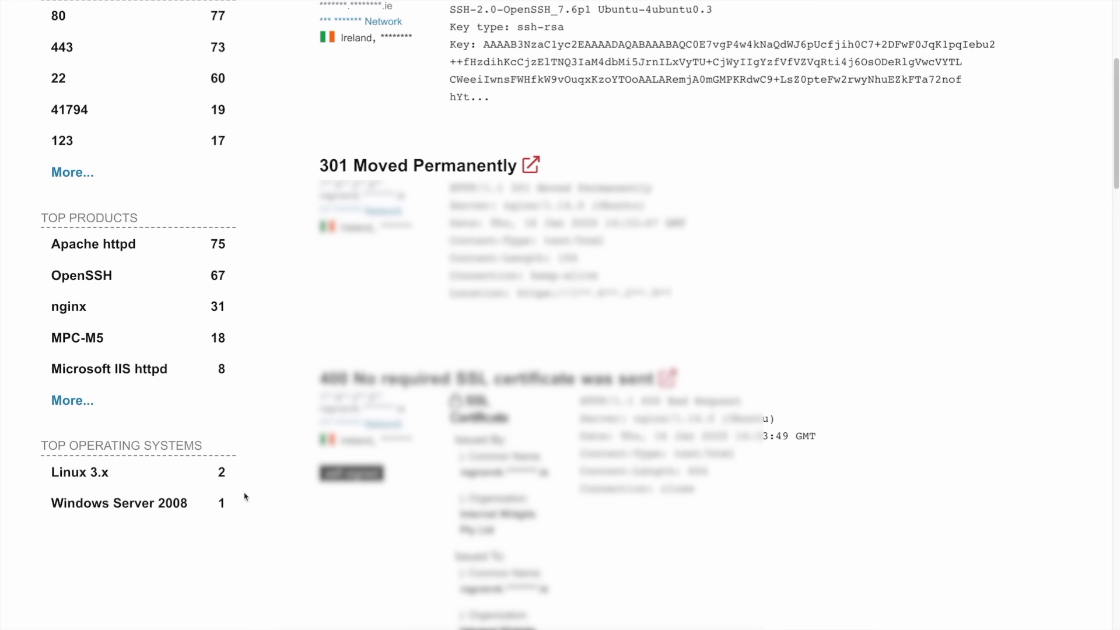
{"action": "scroll", "coordinate": [254, 500], "scroll_direction": "up", "scroll_amount": 5}
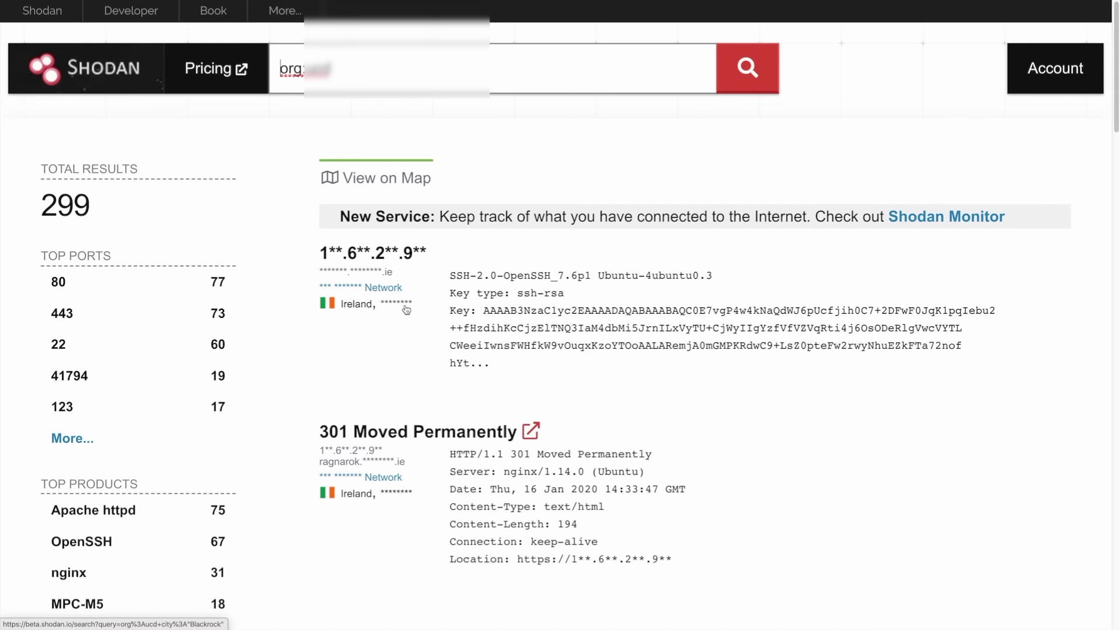
Open the first search result's host page and review its general information, open ports and OpenSSH service details
{"action": "left_click", "coordinate": [413, 252]}
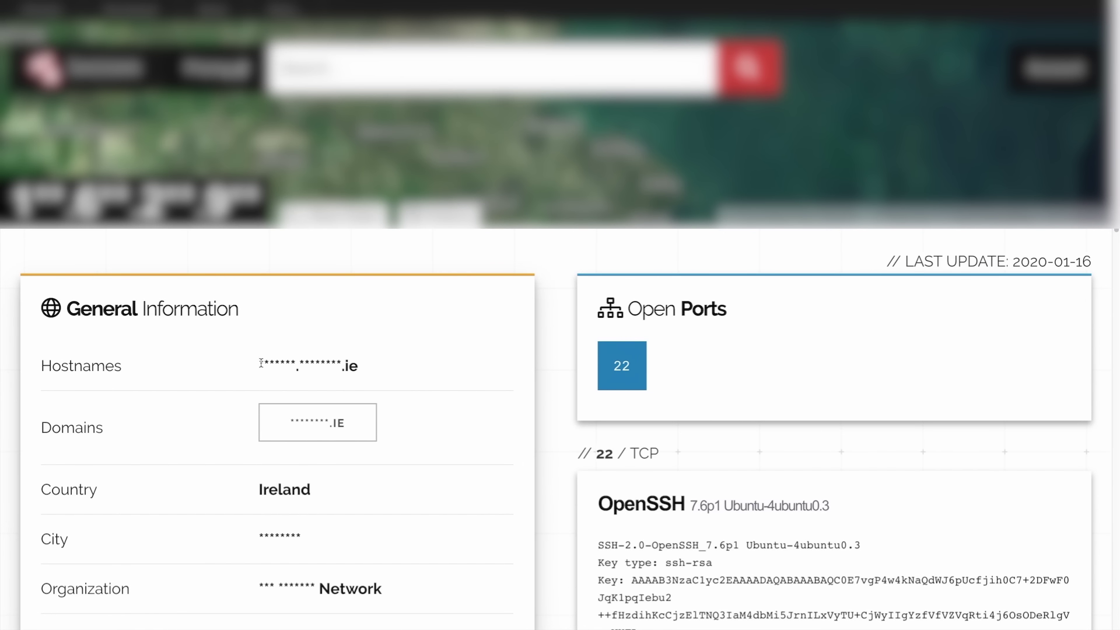
{"action": "scroll", "coordinate": [408, 384], "scroll_direction": "down", "scroll_amount": 1}
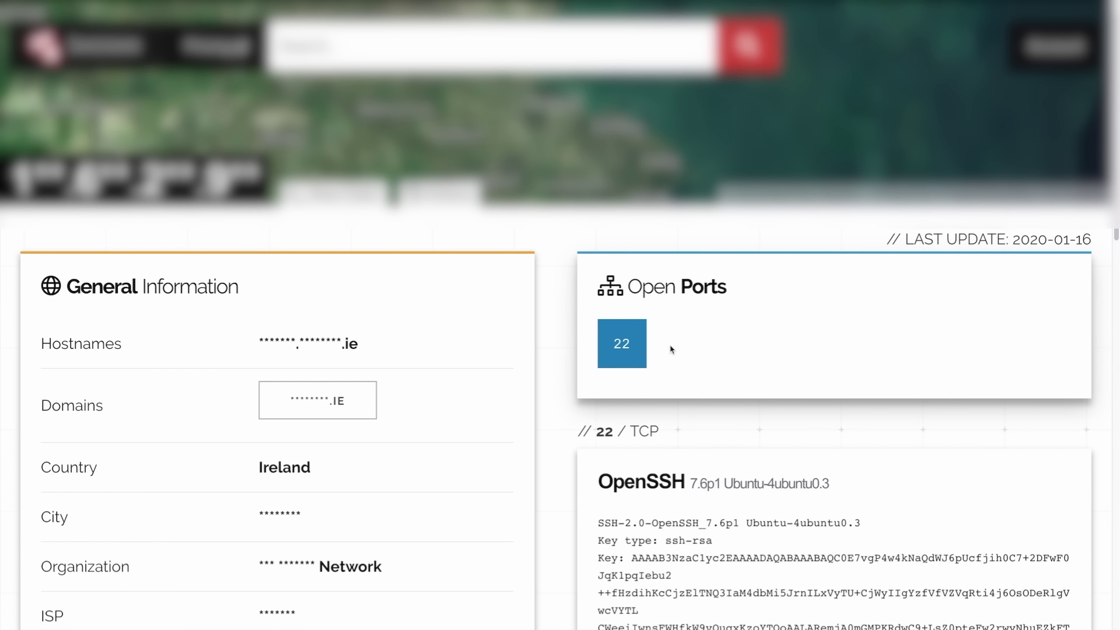
{"action": "scroll", "coordinate": [662, 349], "scroll_direction": "down", "scroll_amount": 4}
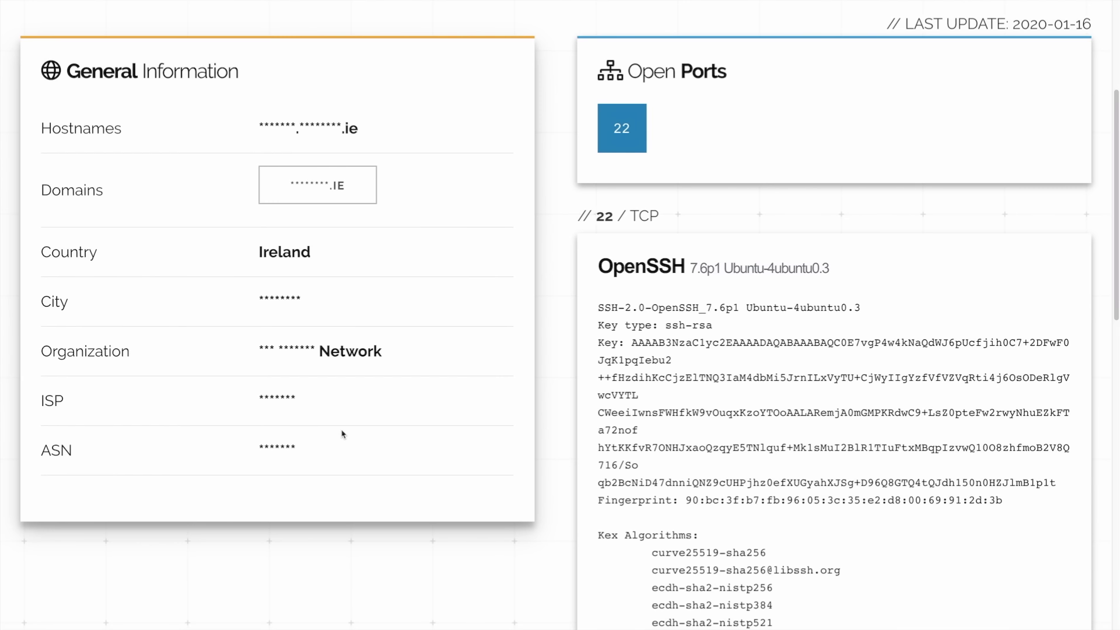
{"action": "scroll", "coordinate": [440, 445], "scroll_direction": "up", "scroll_amount": 3}
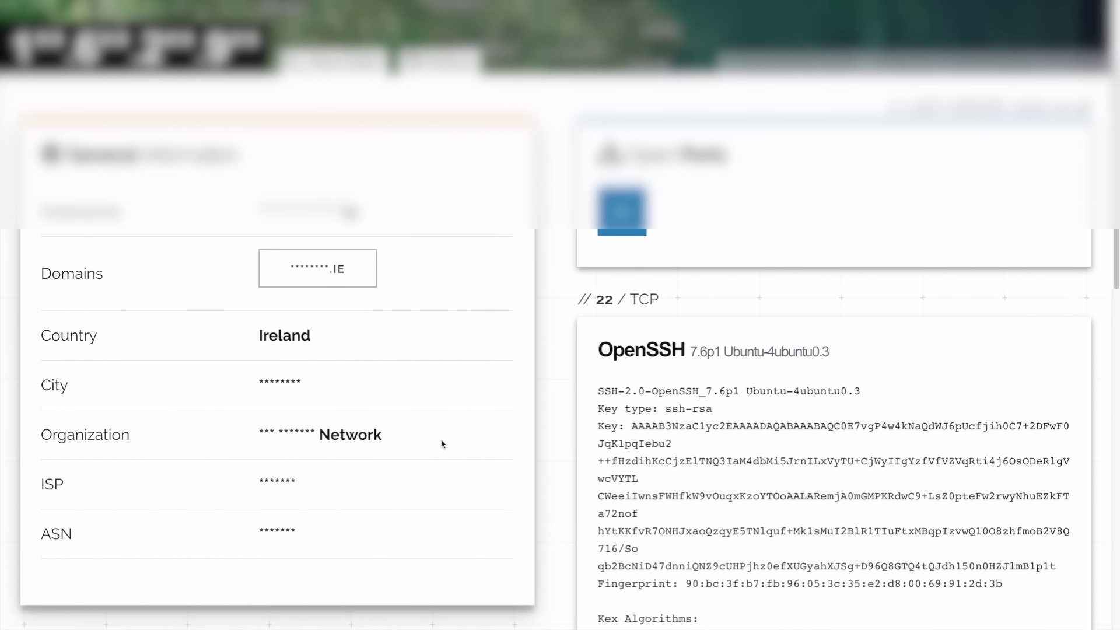
{"action": "scroll", "coordinate": [440, 438], "scroll_direction": "up", "scroll_amount": 1}
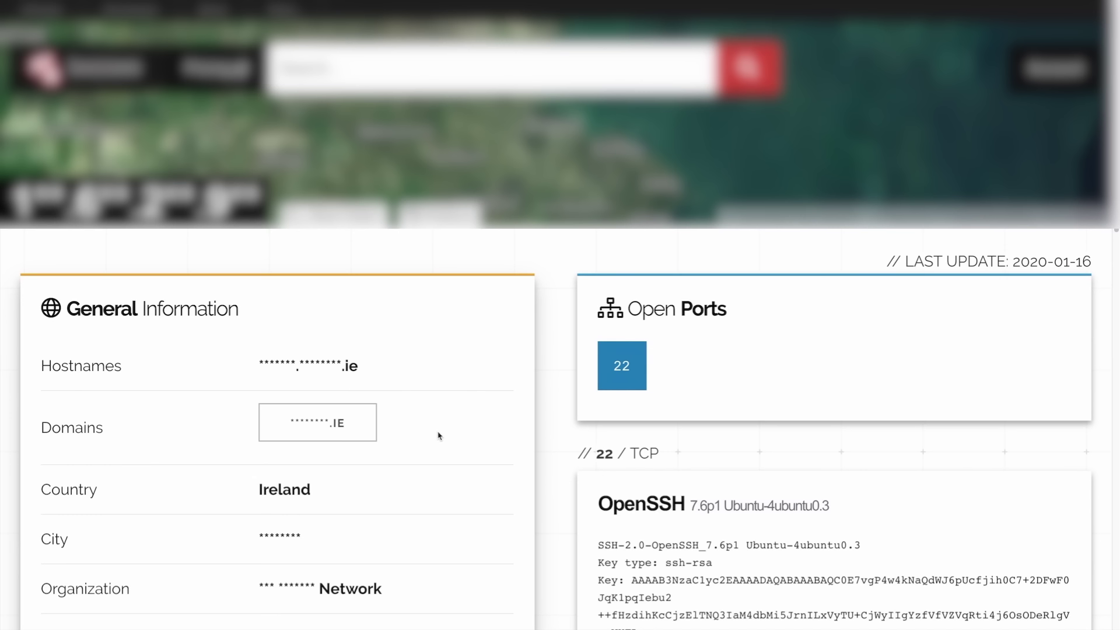
Open the host's domain records, open the host behind the third A record, and review its details
{"action": "left_click", "coordinate": [322, 422]}
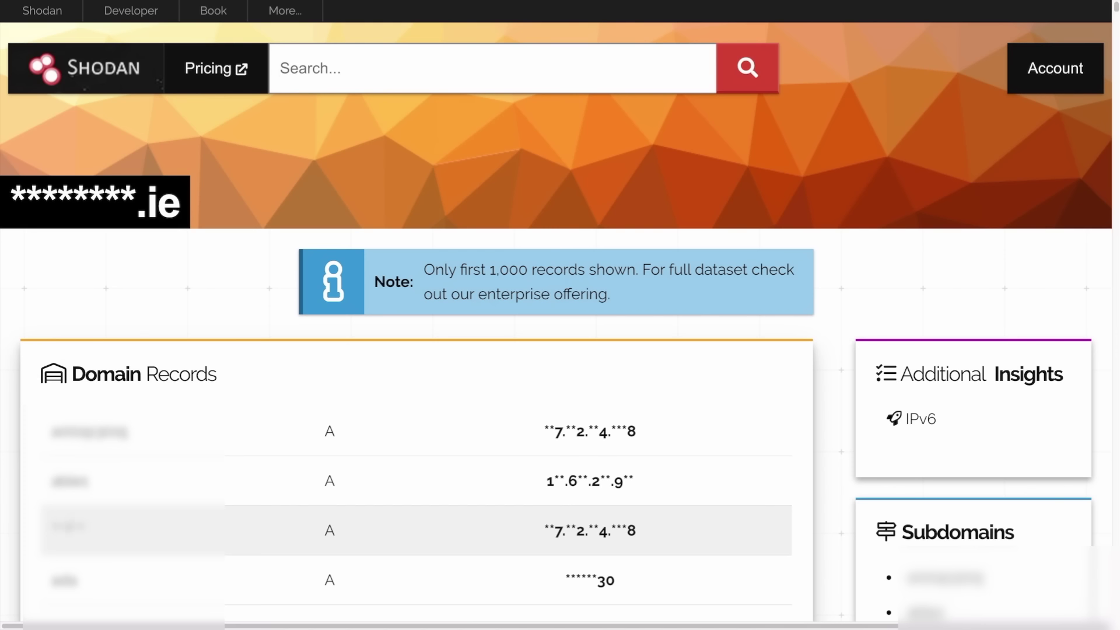
{"action": "left_click", "coordinate": [576, 533]}
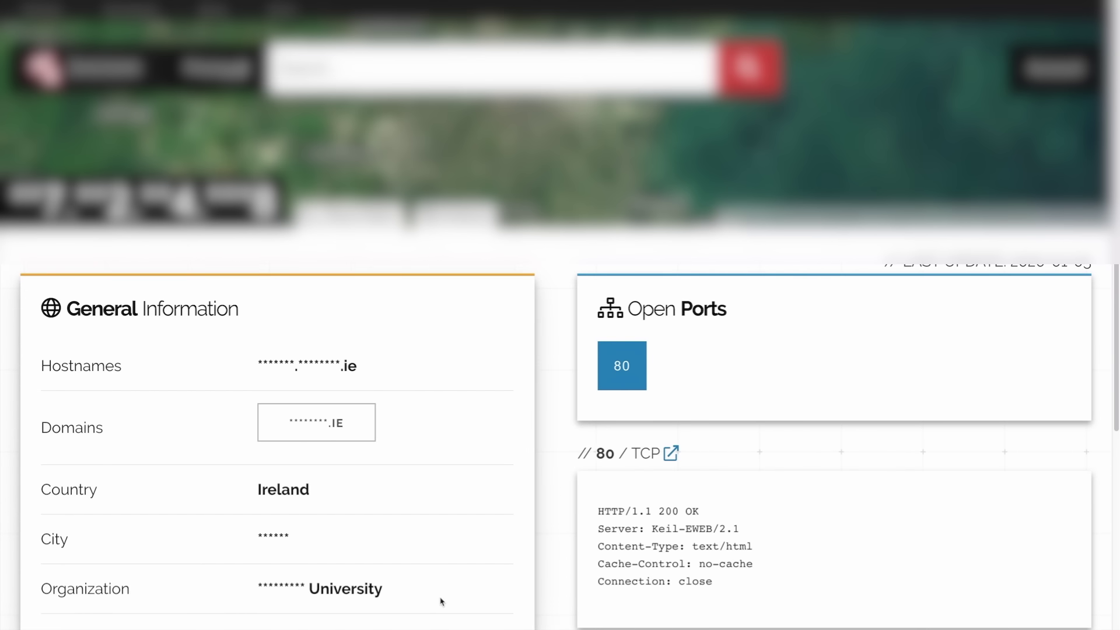
{"action": "scroll", "coordinate": [443, 593], "scroll_direction": "down", "scroll_amount": 4}
{"action": "scroll", "coordinate": [449, 593], "scroll_direction": "up", "scroll_amount": 4}
{"action": "scroll", "coordinate": [449, 593], "scroll_direction": "up", "scroll_amount": 1}
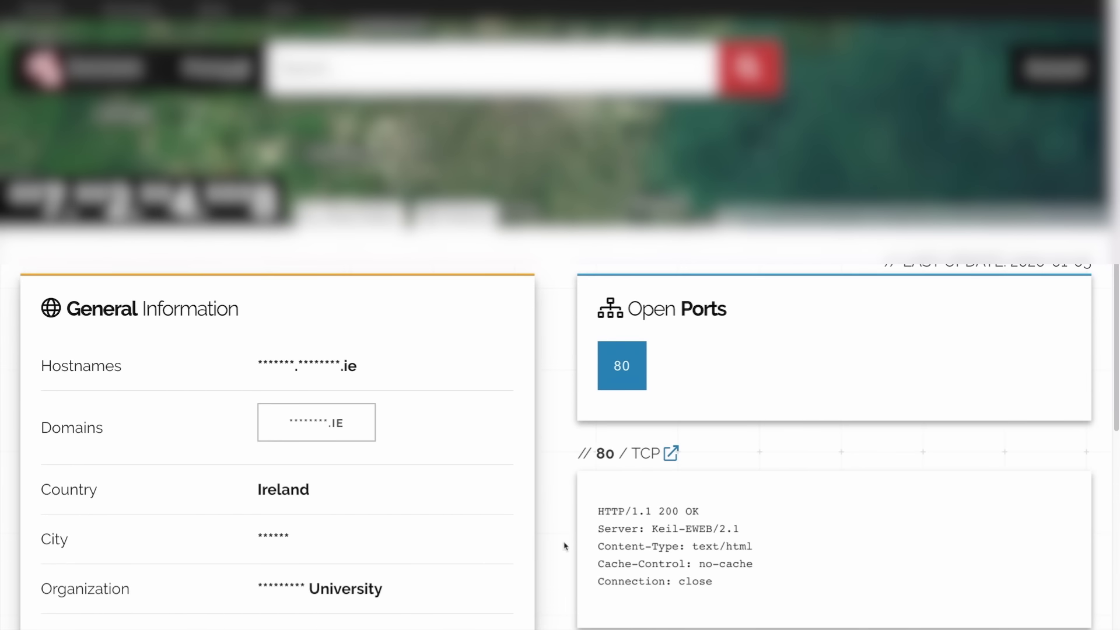
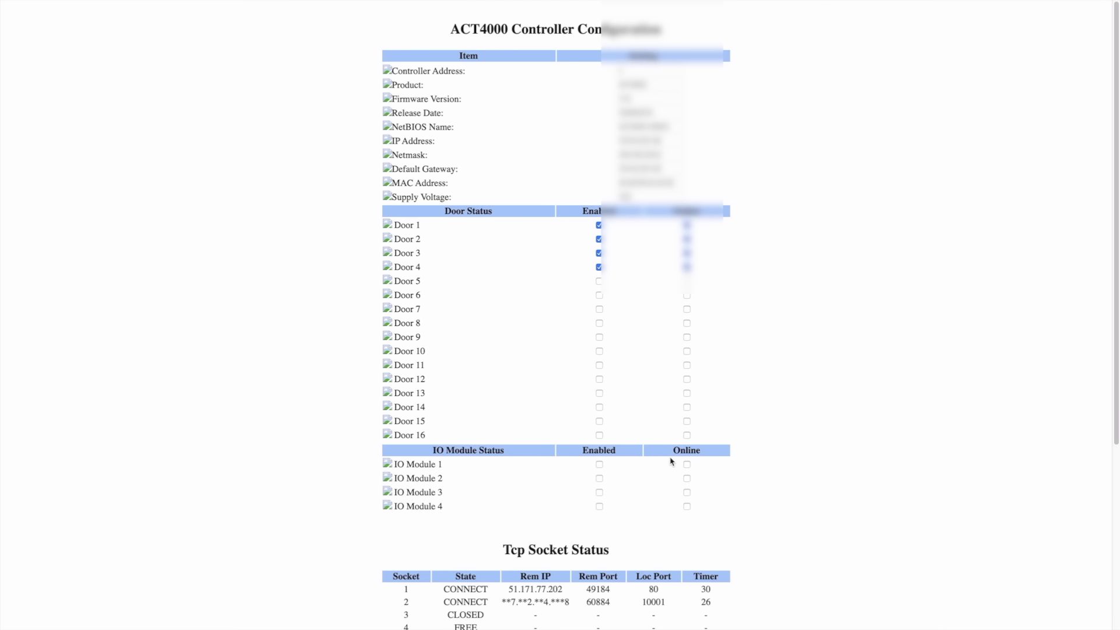
Examine the host's ACT4000 Controller Configuration page at a larger zoom, covering the door, IO module and TCP socket status tables
{"action": "key", "text": "ctrl+plus"}
{"action": "key", "text": "ctrl+plus"}
{"action": "key", "text": "ctrl+plus"}
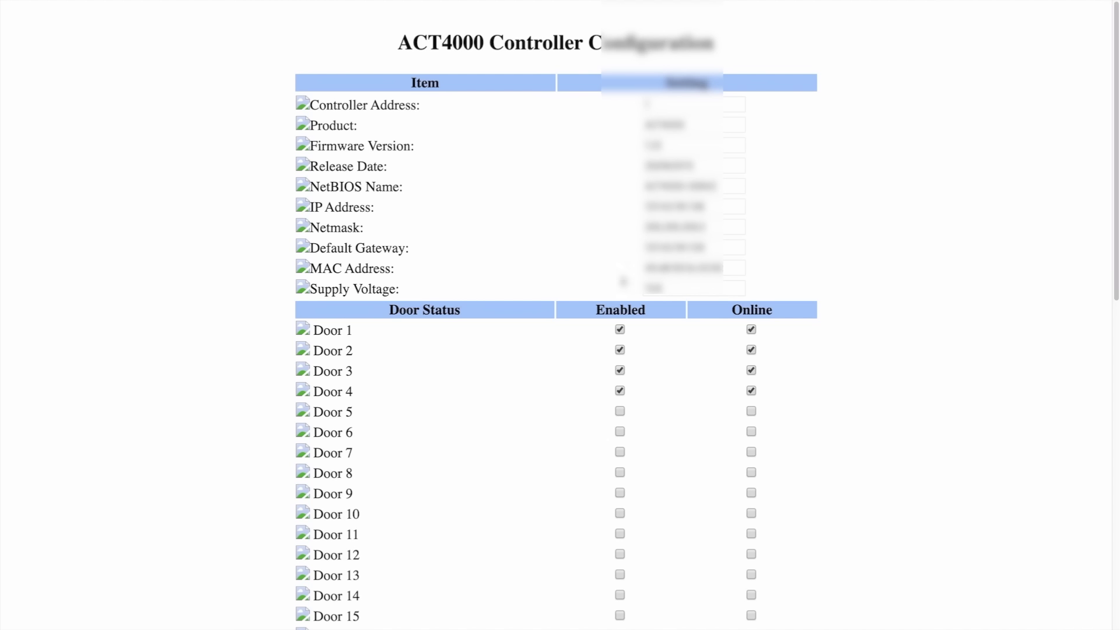
{"action": "left_click_drag", "start_coordinate": [399, 39], "coordinate": [481, 42]}
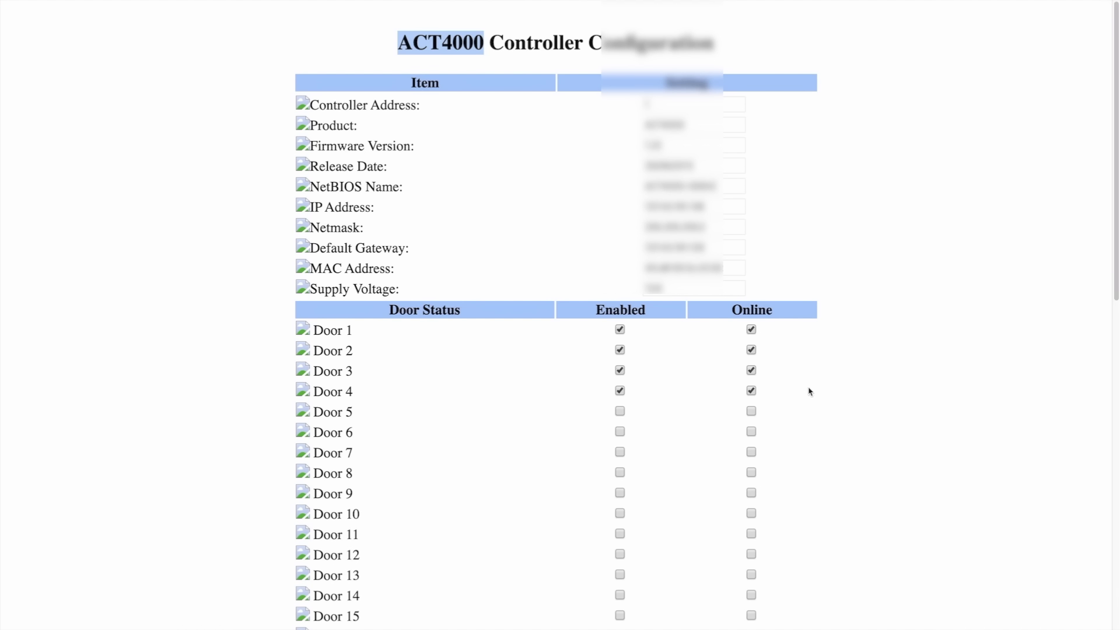
{"action": "scroll", "coordinate": [809, 389], "scroll_direction": "down", "scroll_amount": 2}
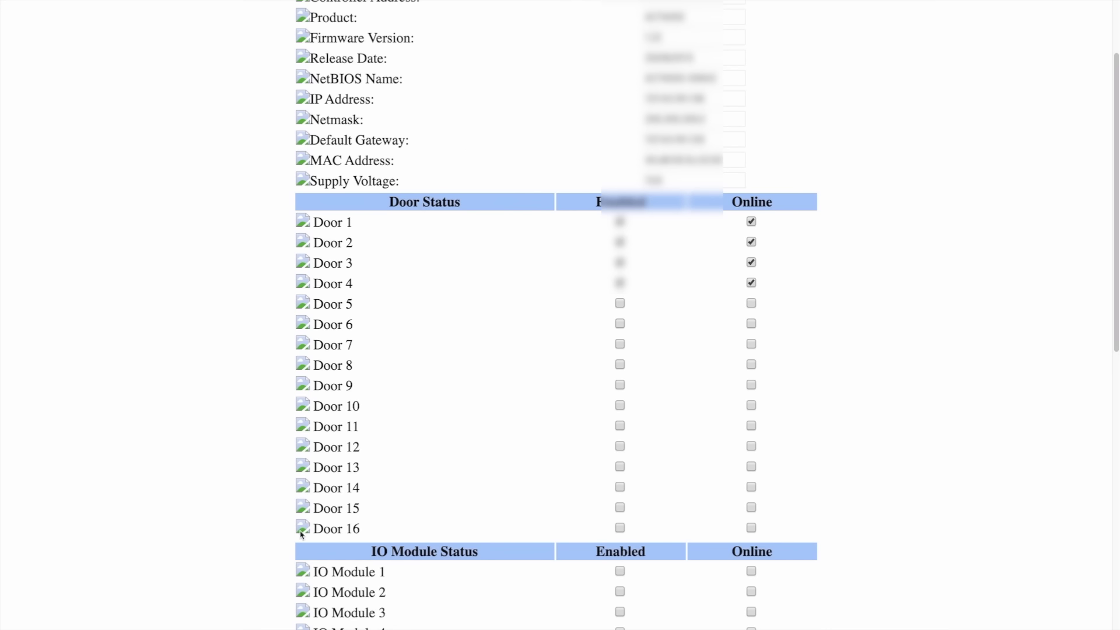
{"action": "scroll", "coordinate": [301, 533], "scroll_direction": "down", "scroll_amount": 1}
{"action": "scroll", "coordinate": [301, 533], "scroll_direction": "up", "scroll_amount": 2}
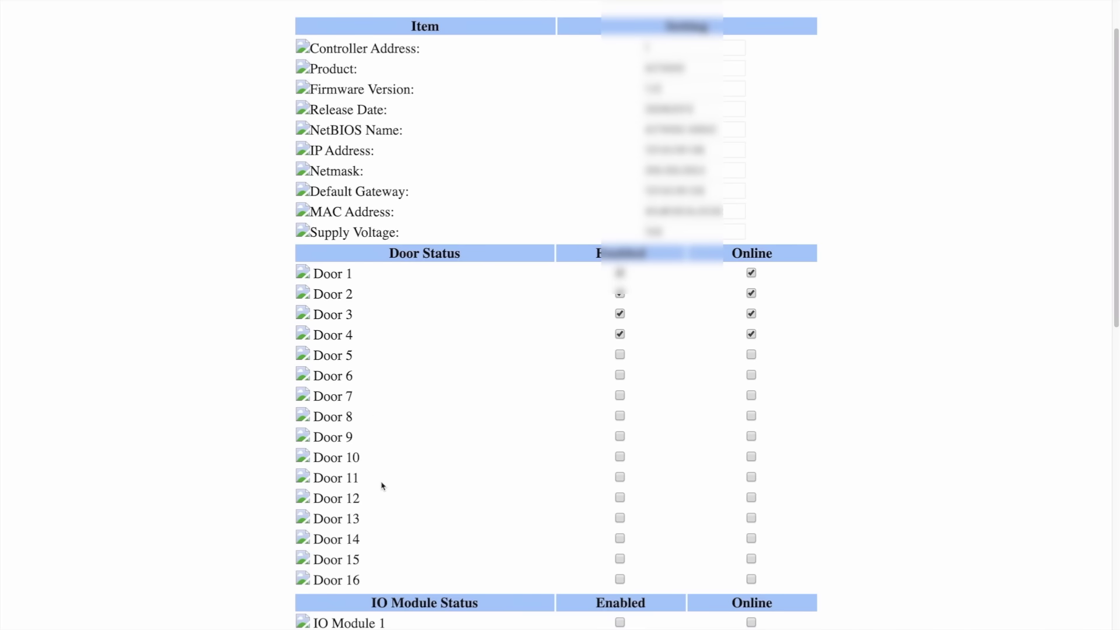
{"action": "scroll", "coordinate": [382, 485], "scroll_direction": "down", "scroll_amount": 1}
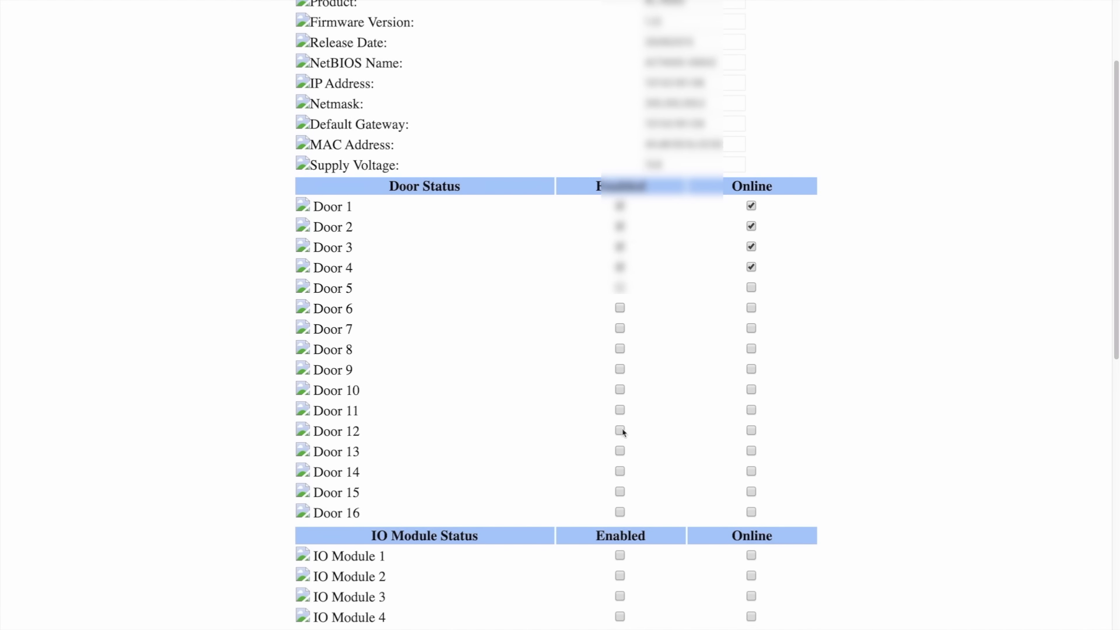
{"action": "scroll", "coordinate": [545, 502], "scroll_direction": "down", "scroll_amount": 3}
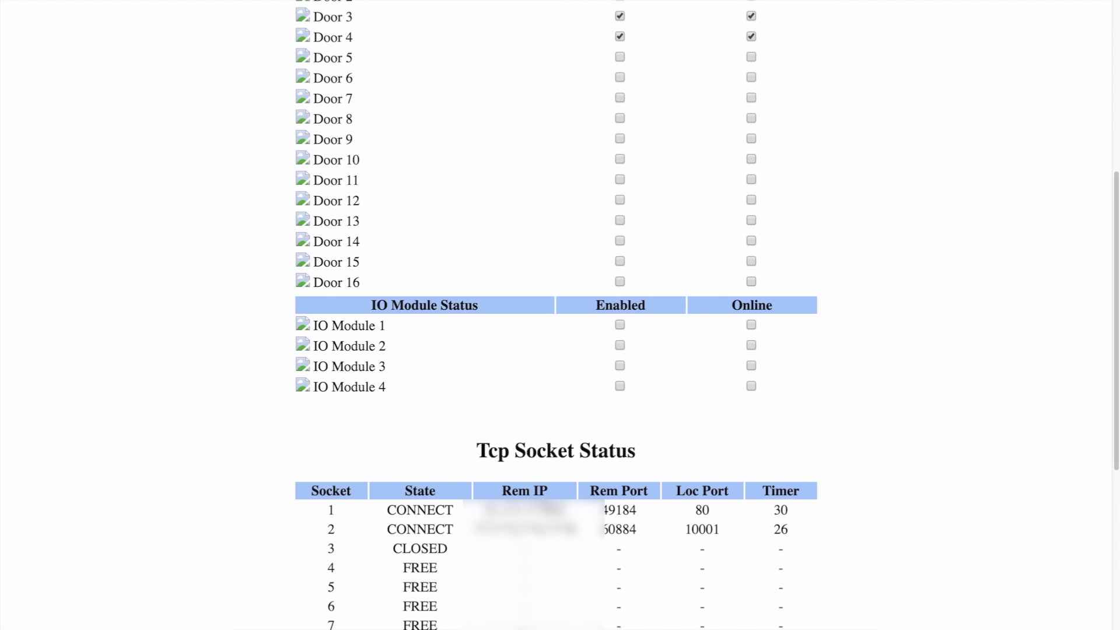
{"action": "scroll", "coordinate": [493, 425], "scroll_direction": "up", "scroll_amount": 1}
{"action": "scroll", "coordinate": [492, 425], "scroll_direction": "down", "scroll_amount": 1}
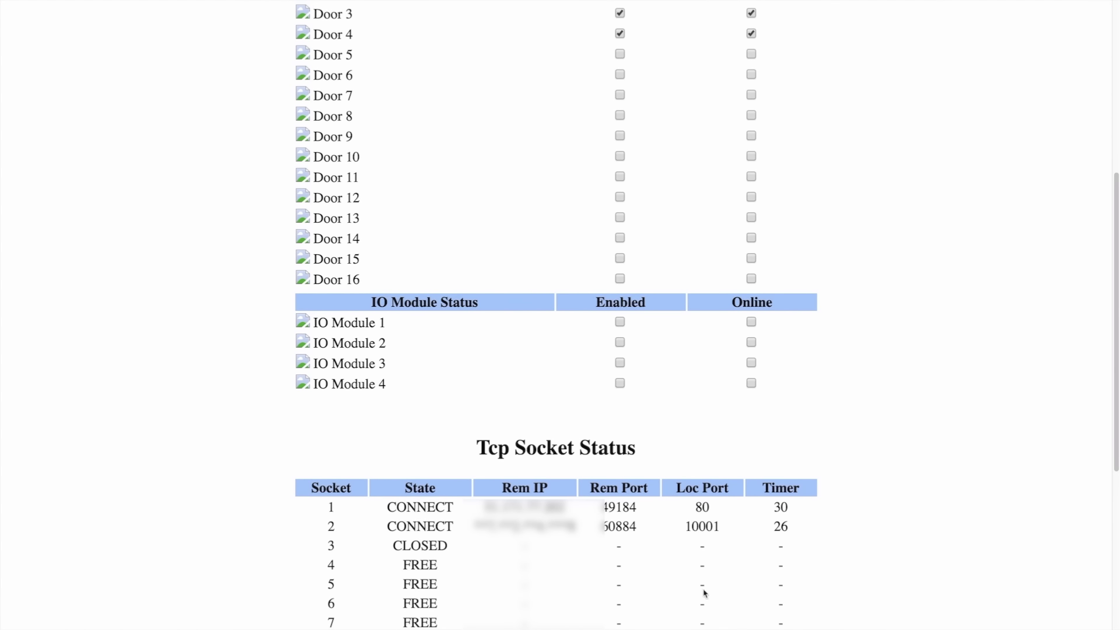
{"action": "scroll", "coordinate": [842, 544], "scroll_direction": "up", "scroll_amount": 5}
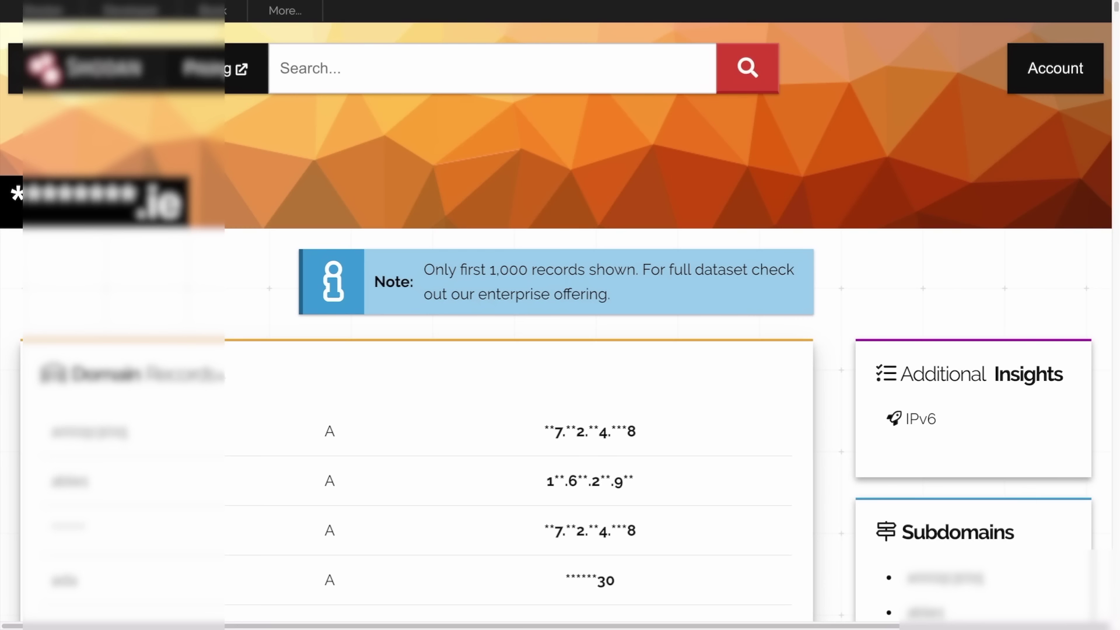
Return to the domain records page and look through the DNS records and subdomains for matches to a keyword
{"action": "scroll", "coordinate": [221, 376], "scroll_direction": "down", "scroll_amount": 12}
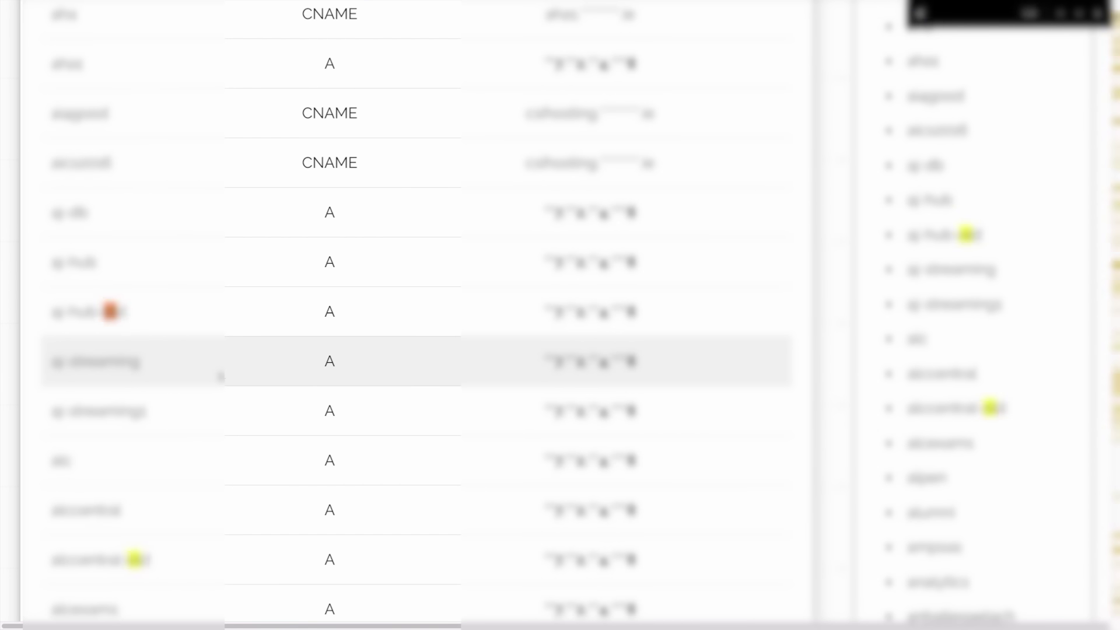
{"action": "scroll", "coordinate": [220, 377], "scroll_direction": "down", "scroll_amount": 15}
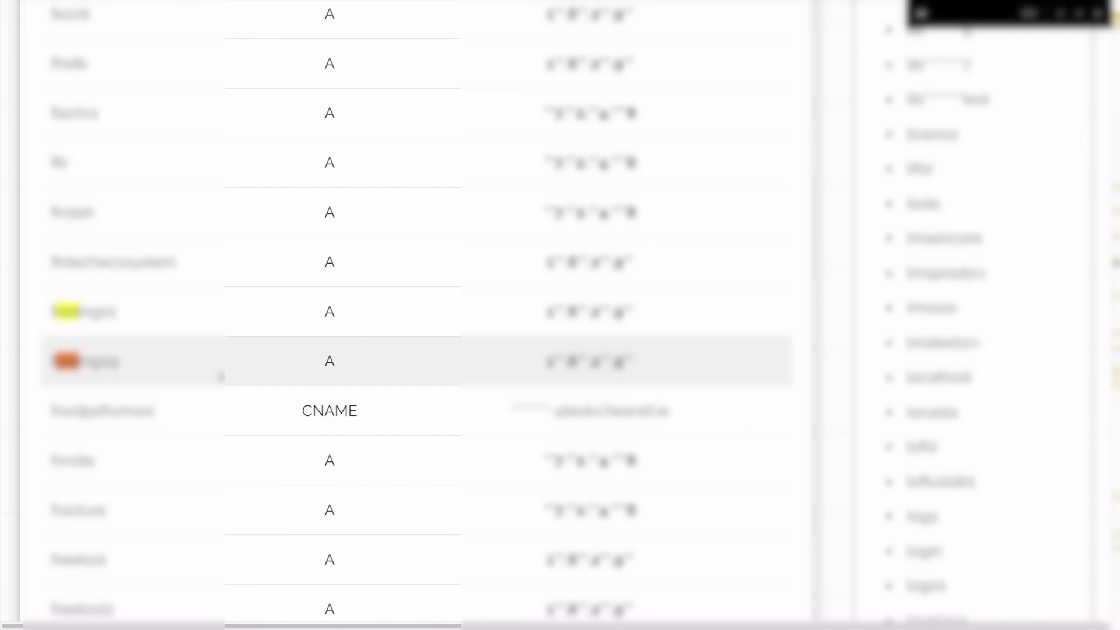